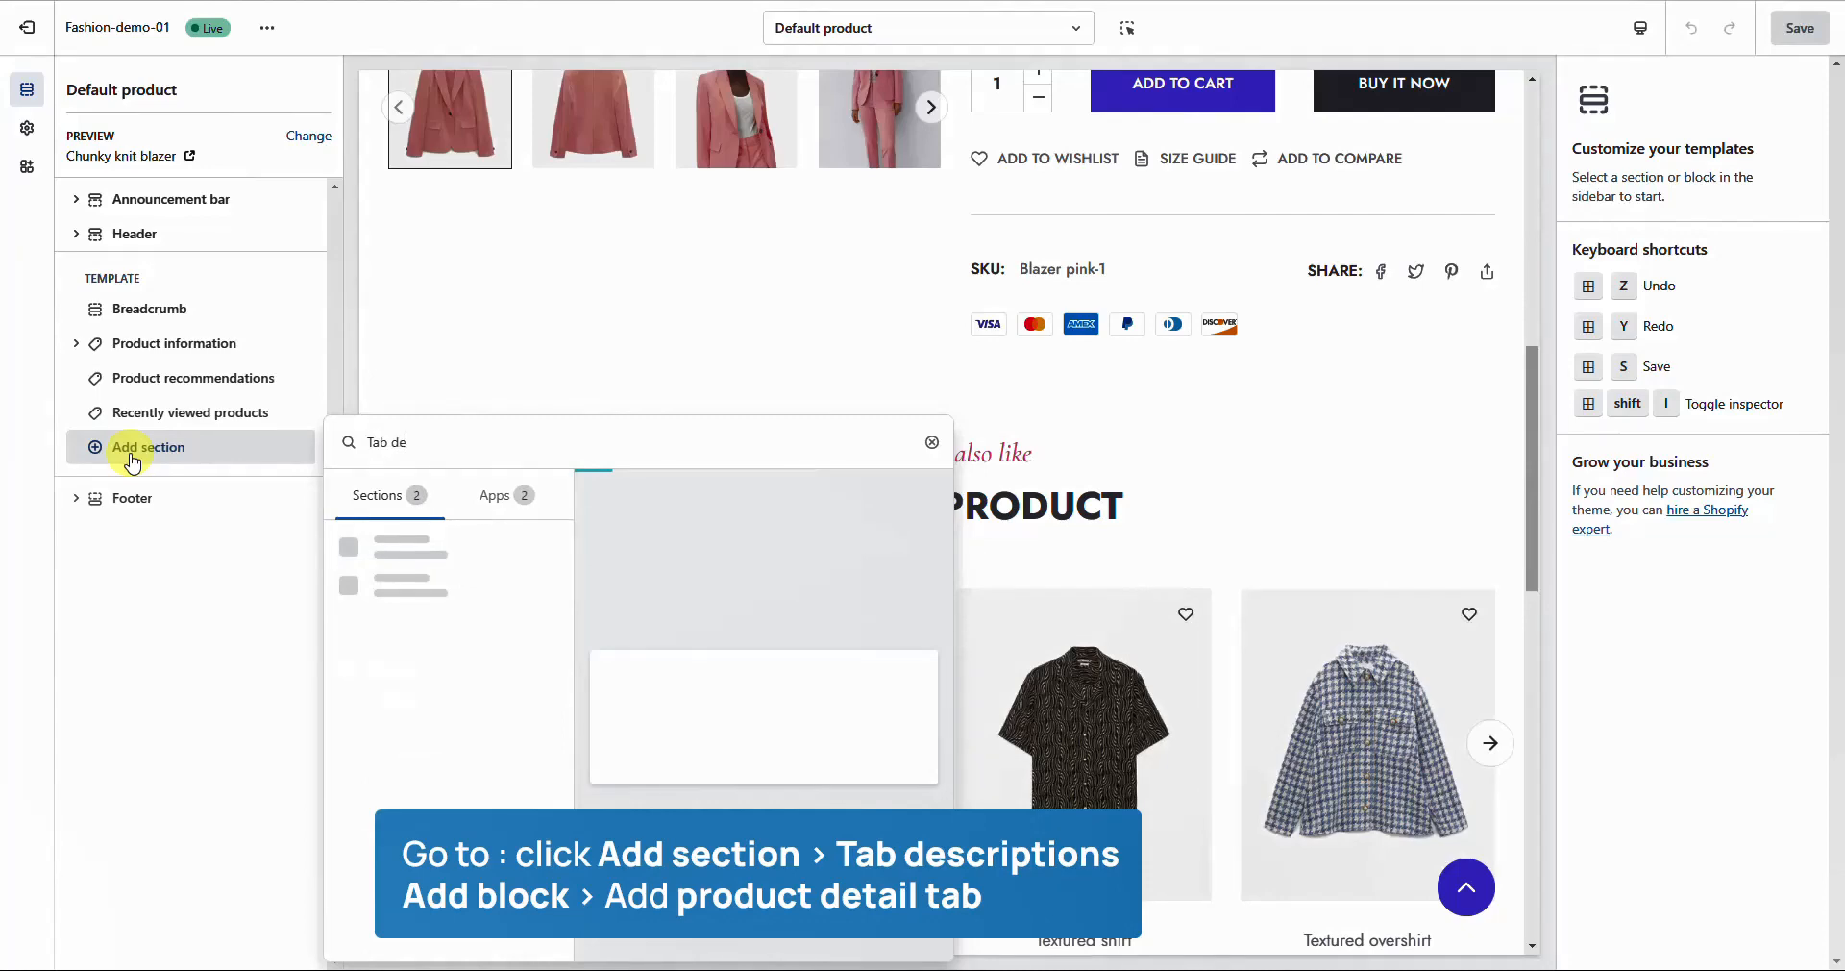
# Add a Tab descriptions section to the product template and place it directly below Product information.
pyautogui.click(432, 549)
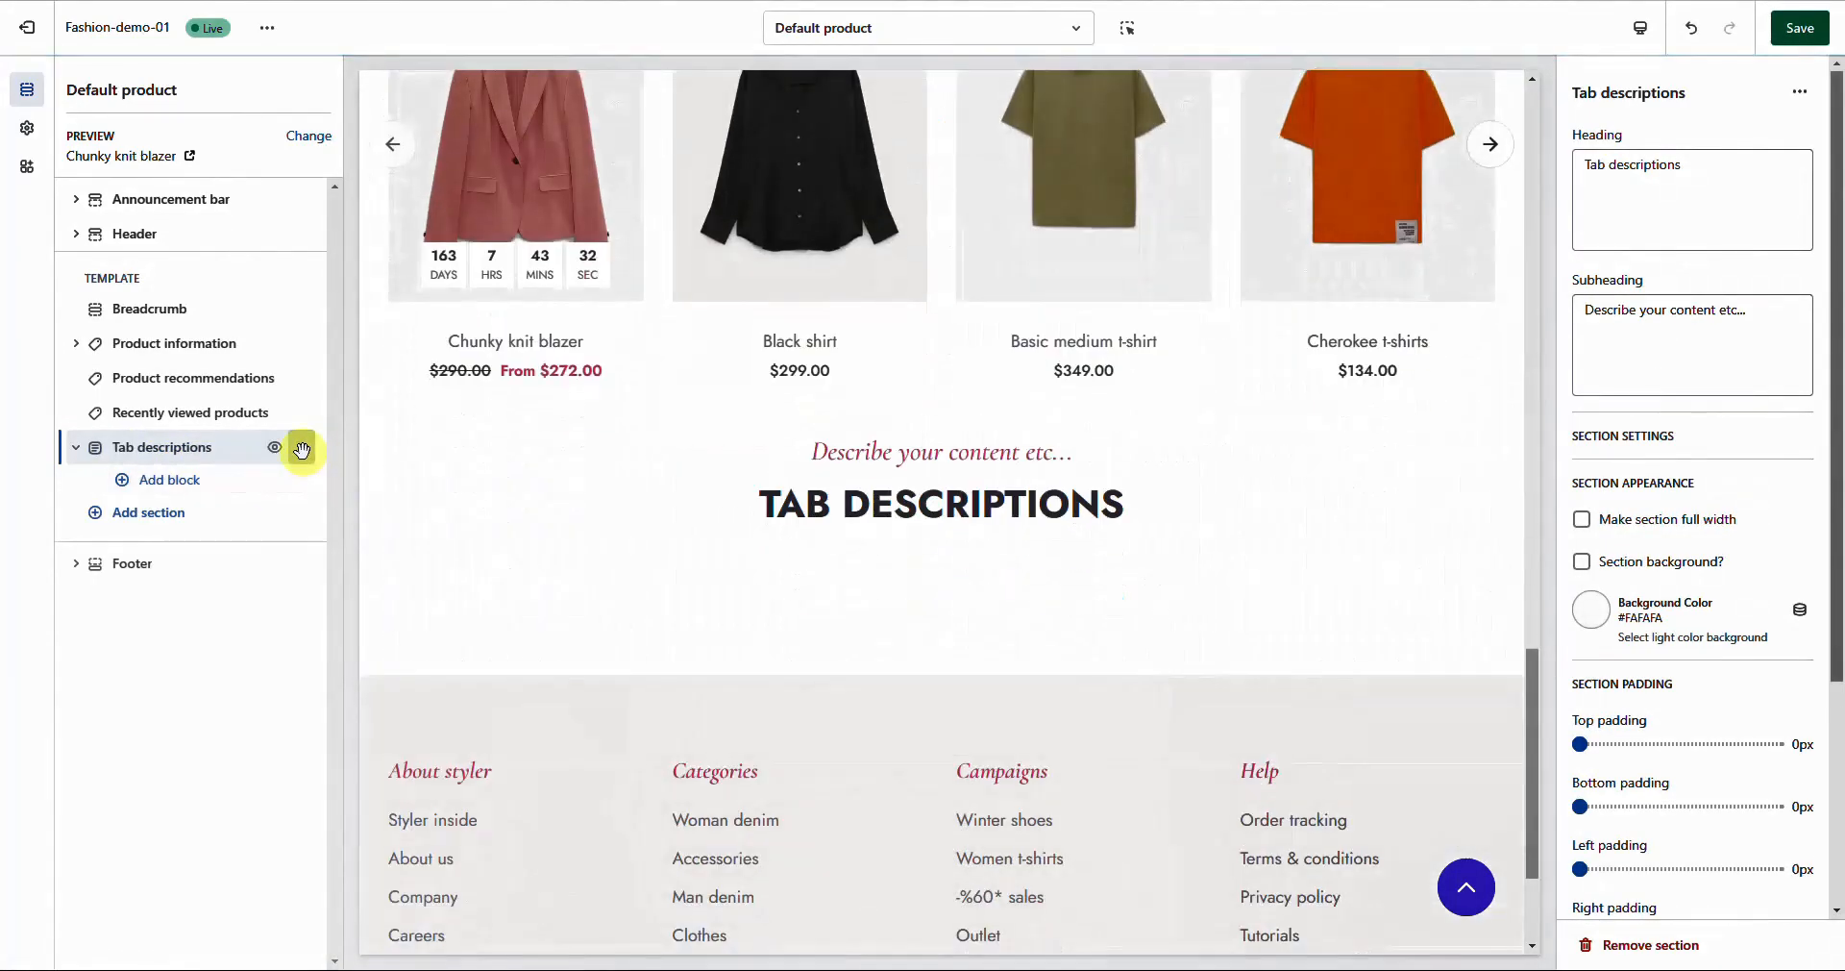
pyautogui.moveTo(298, 447); pyautogui.dragTo(269, 379)
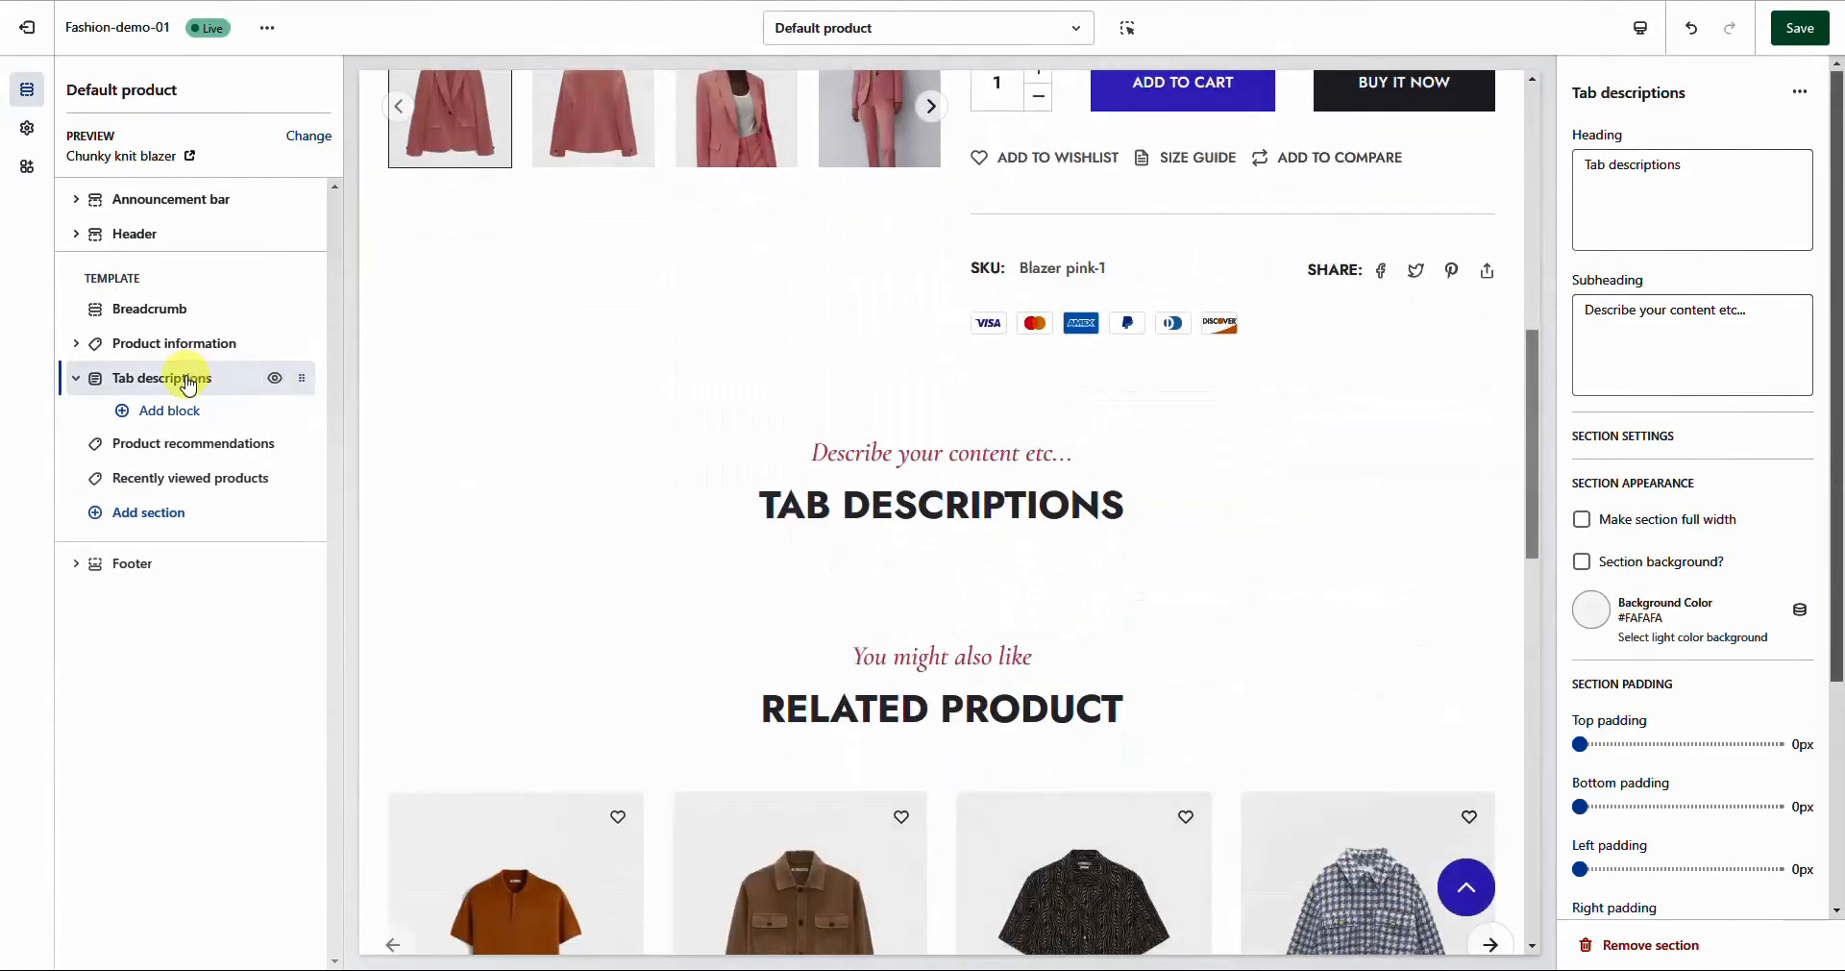
pyautogui.click(1689, 220)
pyautogui.click(1751, 341)
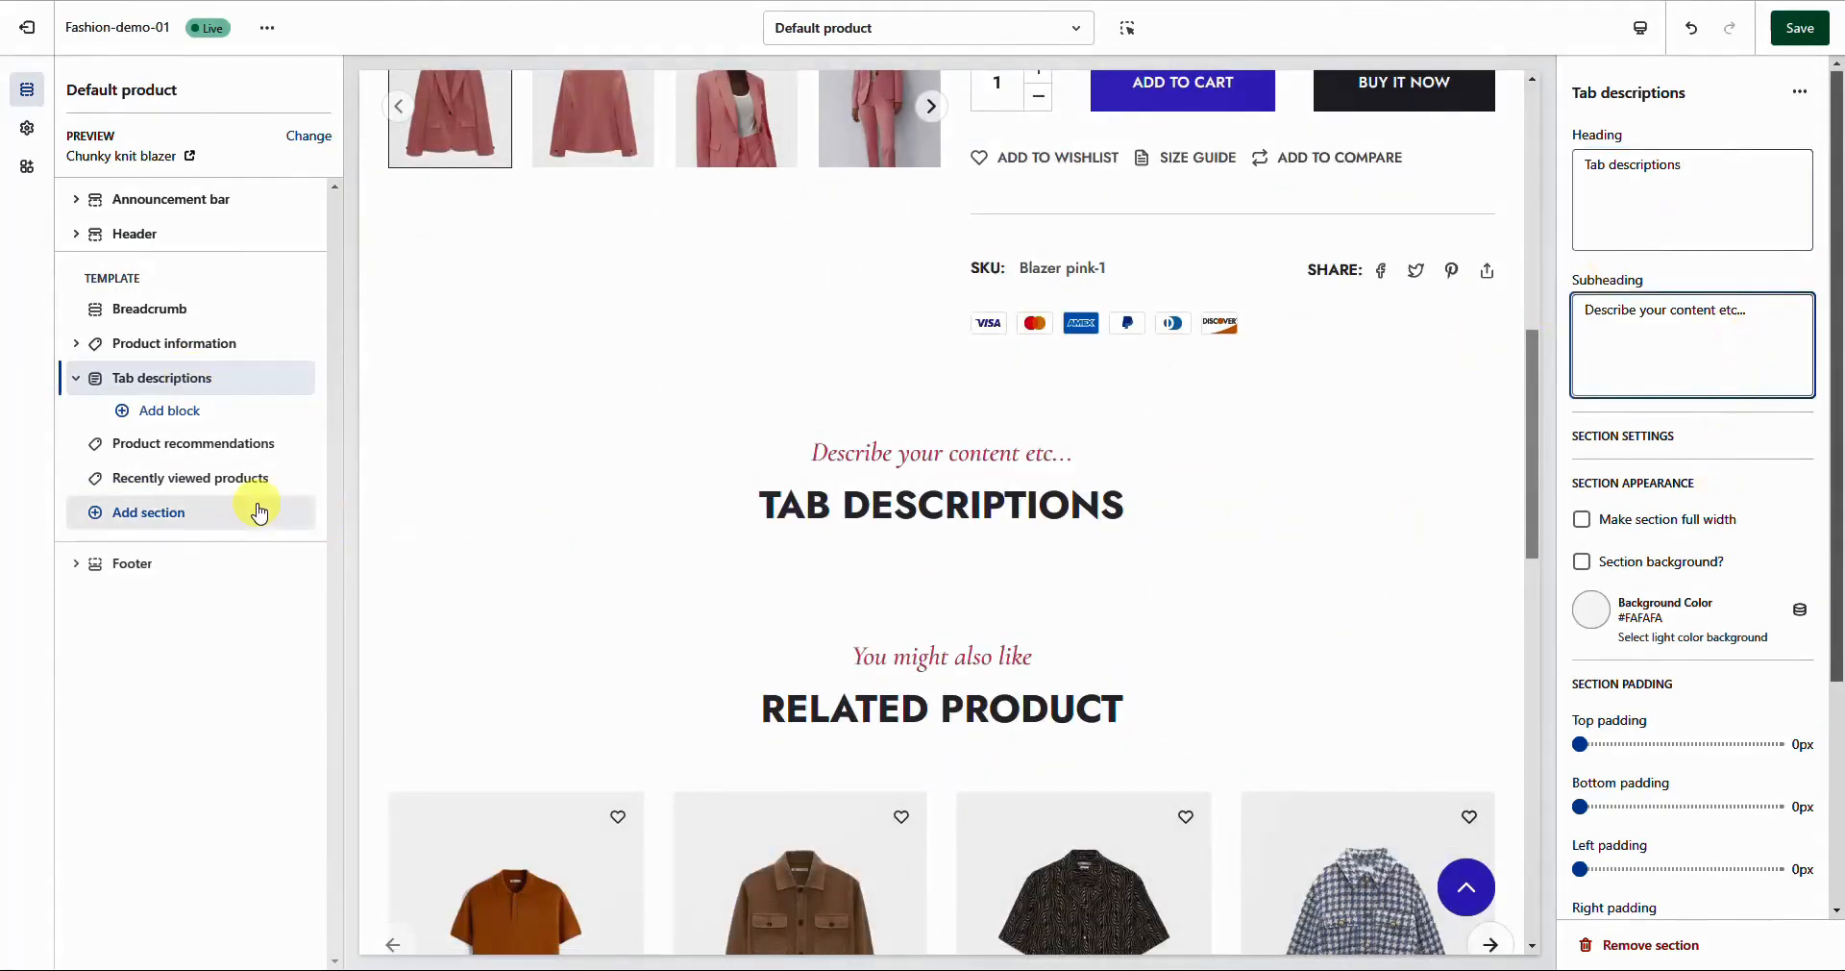
pyautogui.moveTo(1838, 638); pyautogui.dragTo(1843, 388)
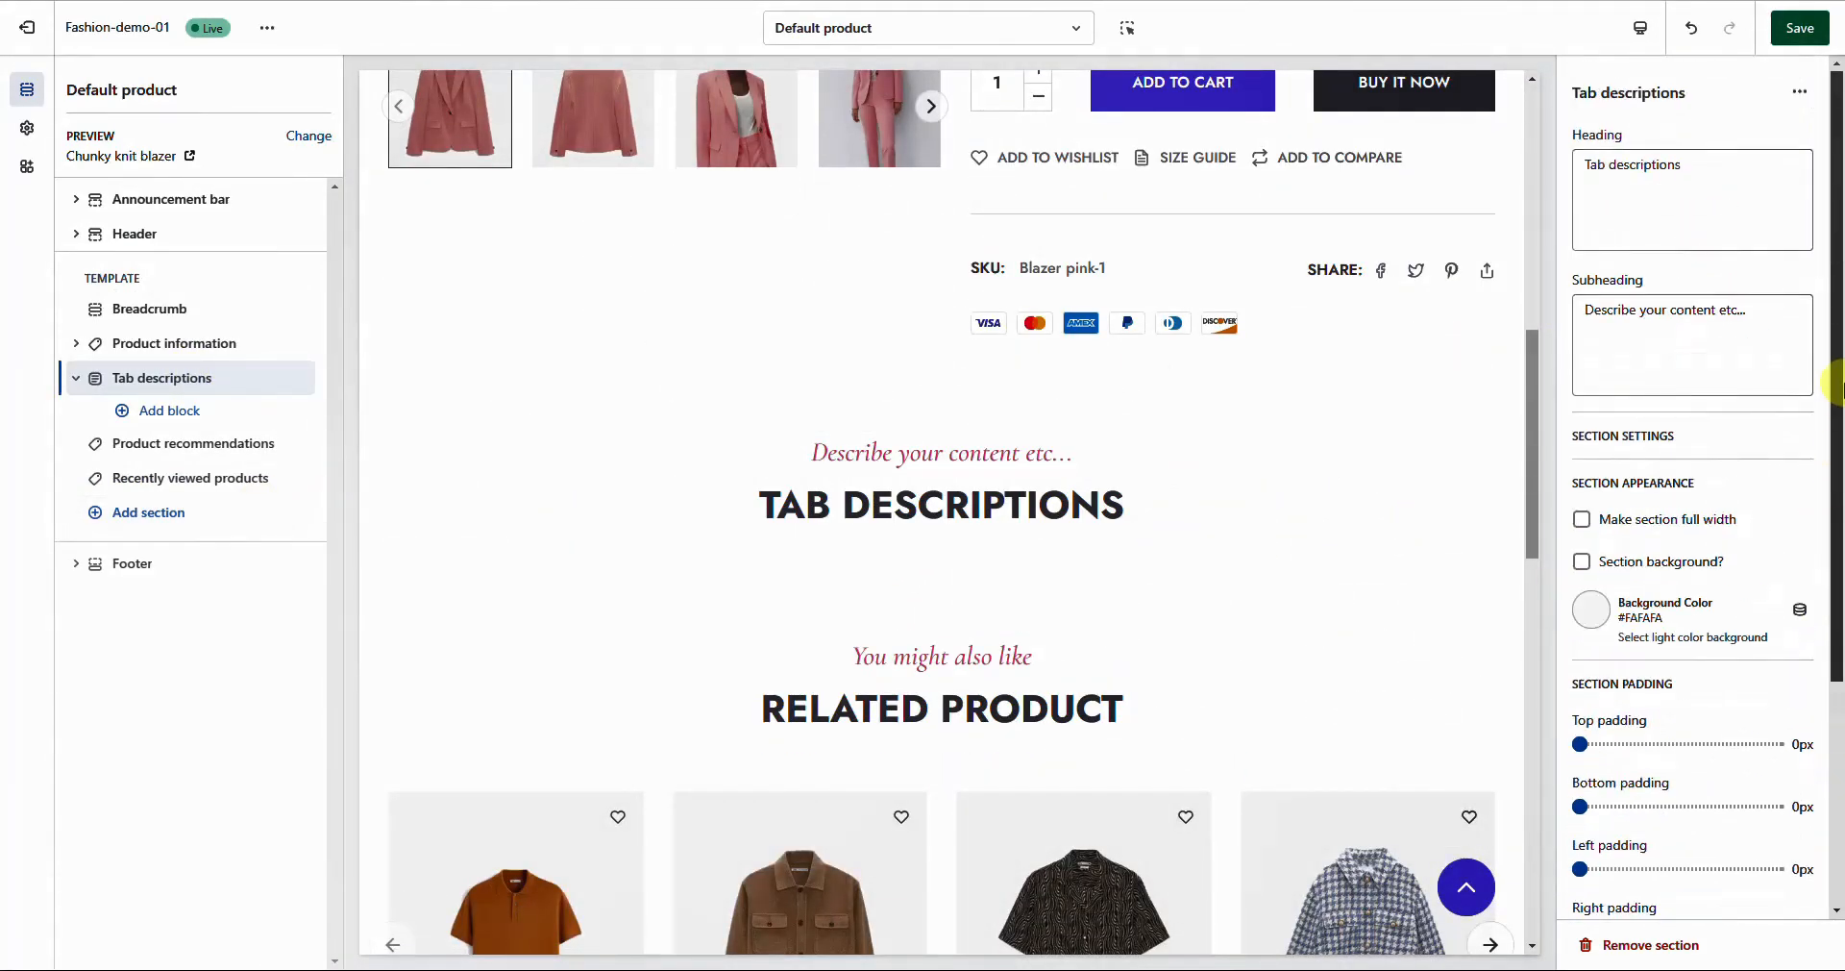
# Add a Description block and an Additional information block to the Tab descriptions section.
pyautogui.click(159, 412)
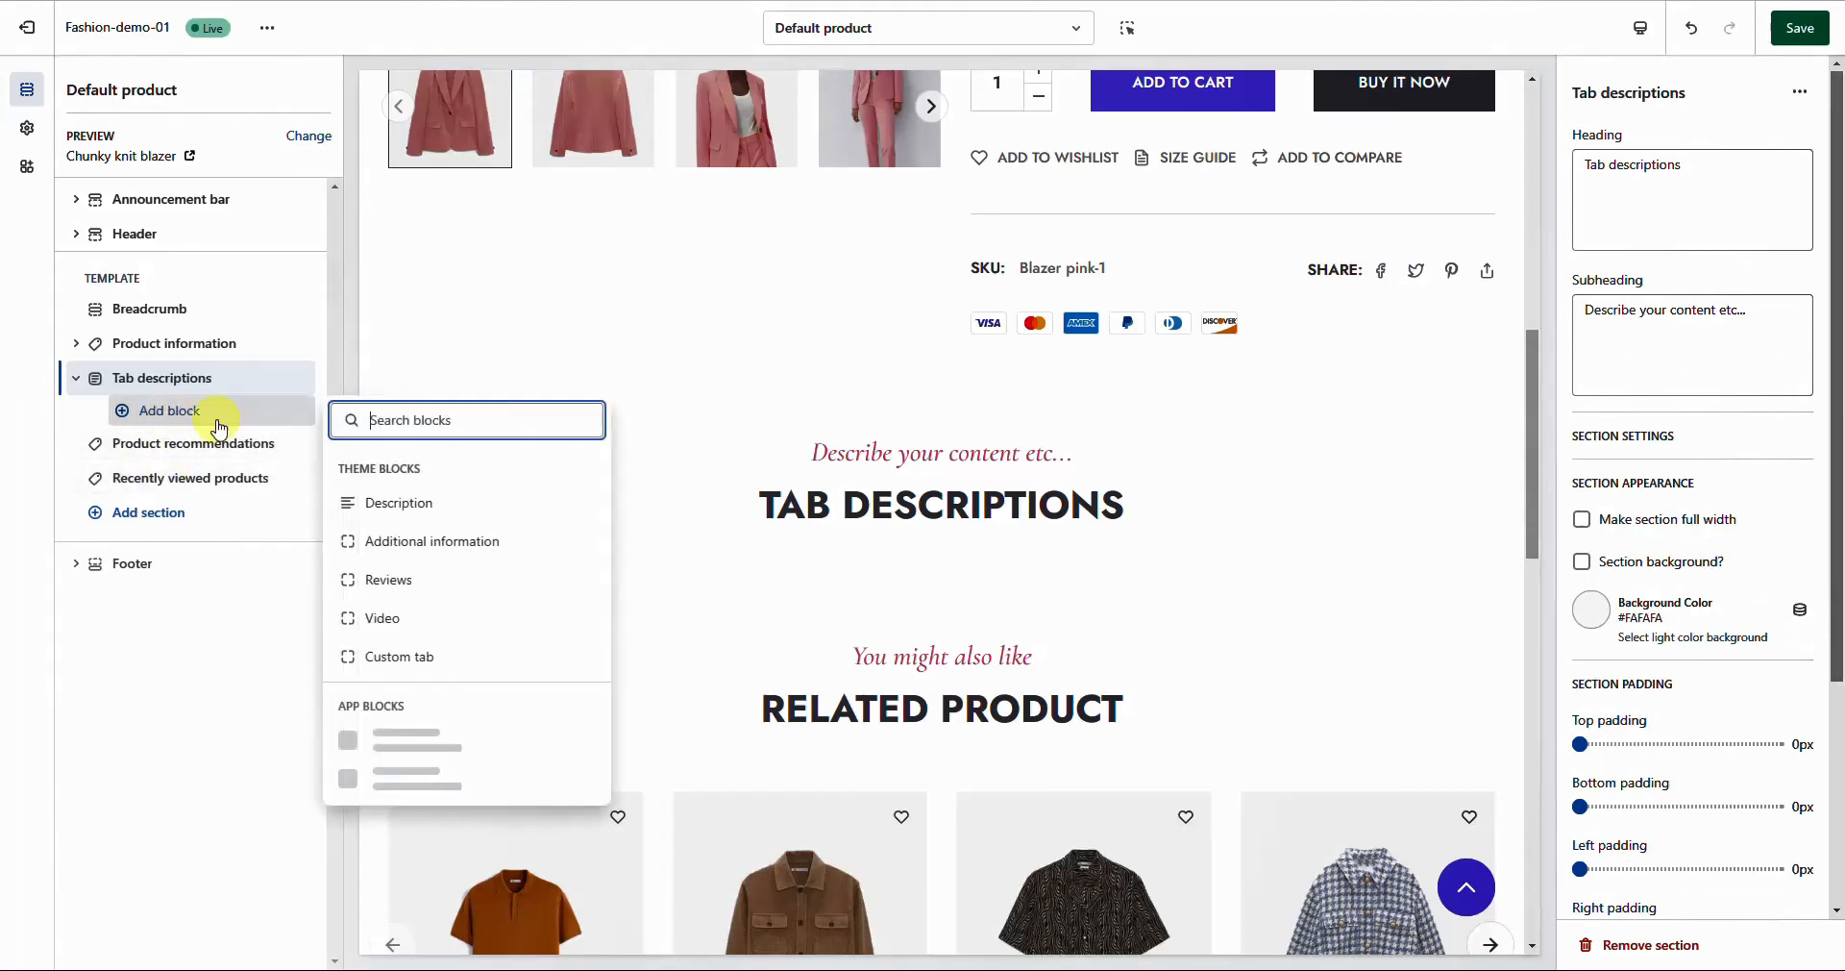
pyautogui.click(409, 502)
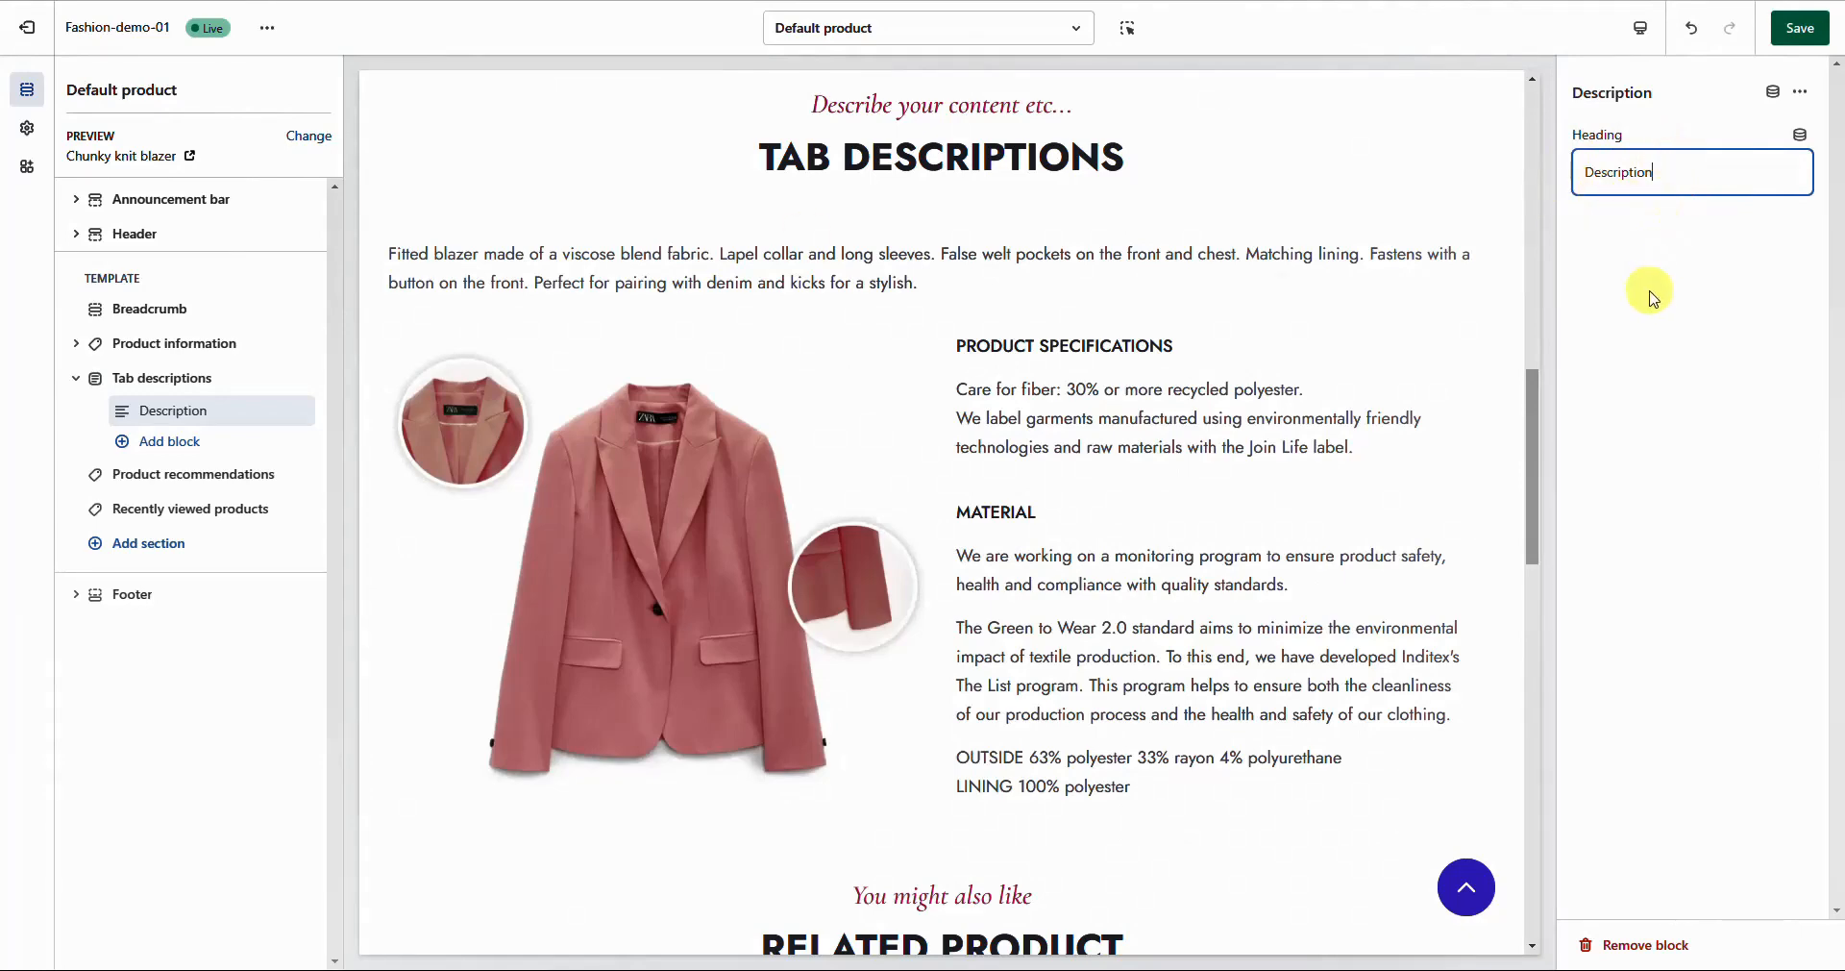
pyautogui.click(169, 442)
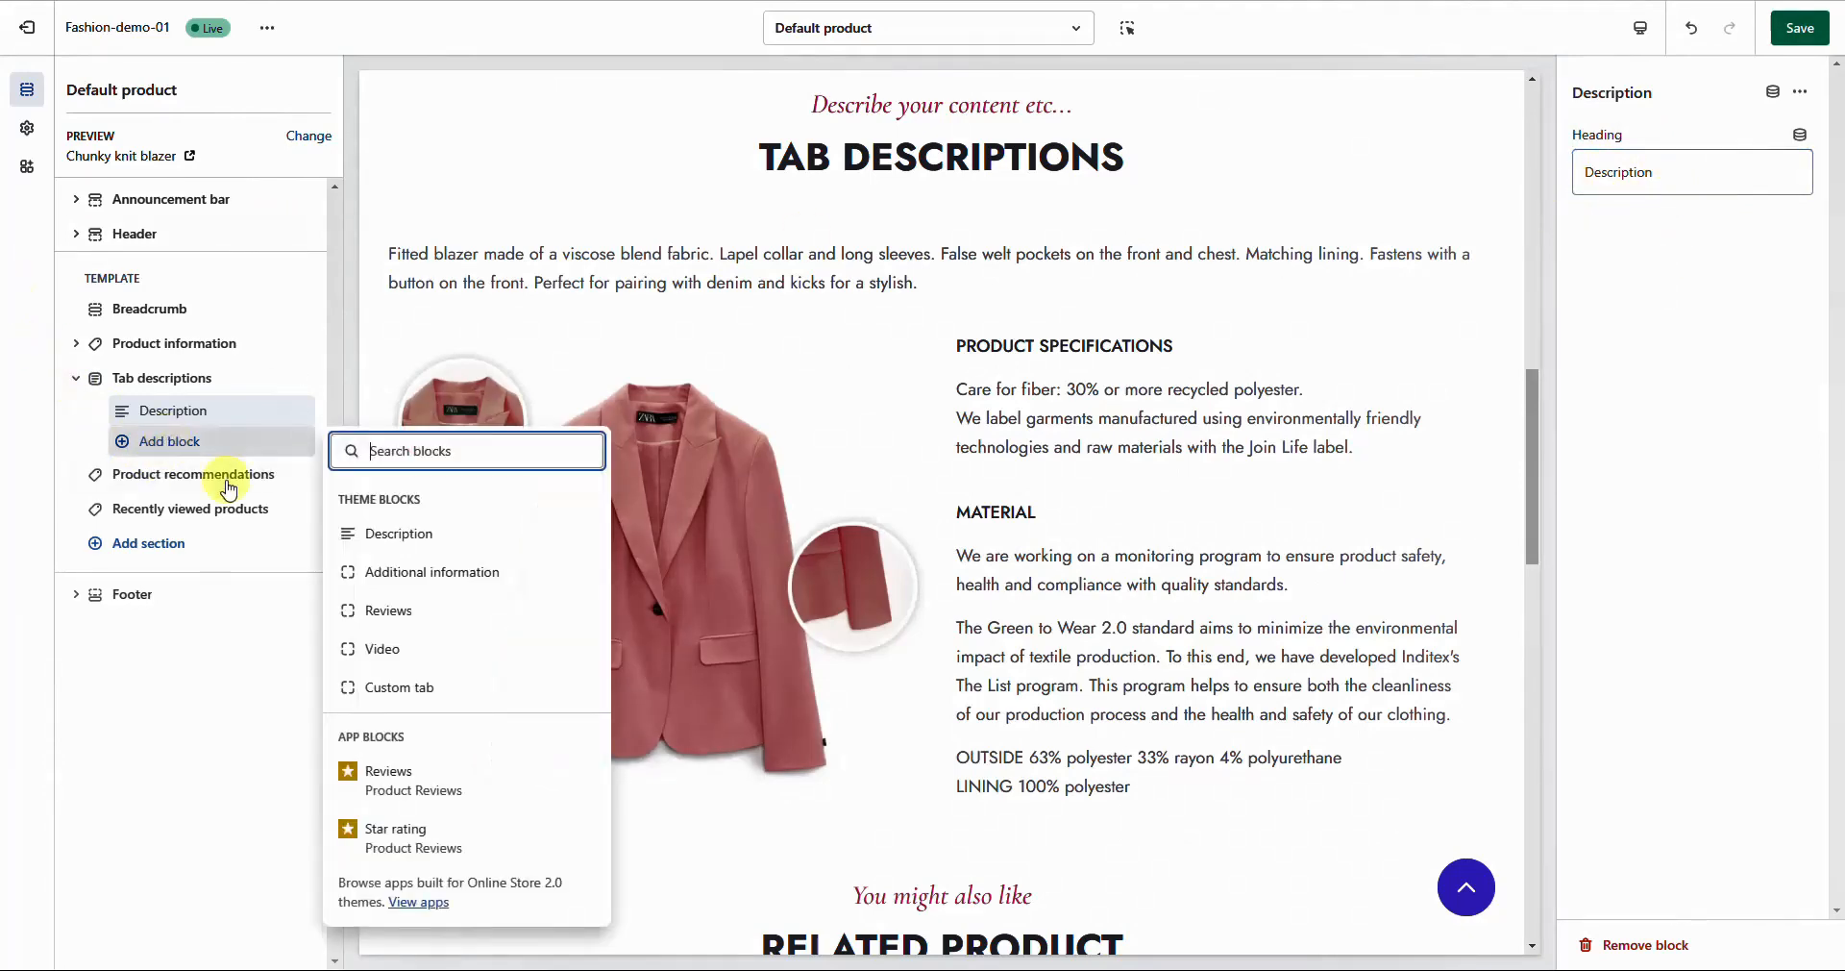
pyautogui.click(372, 575)
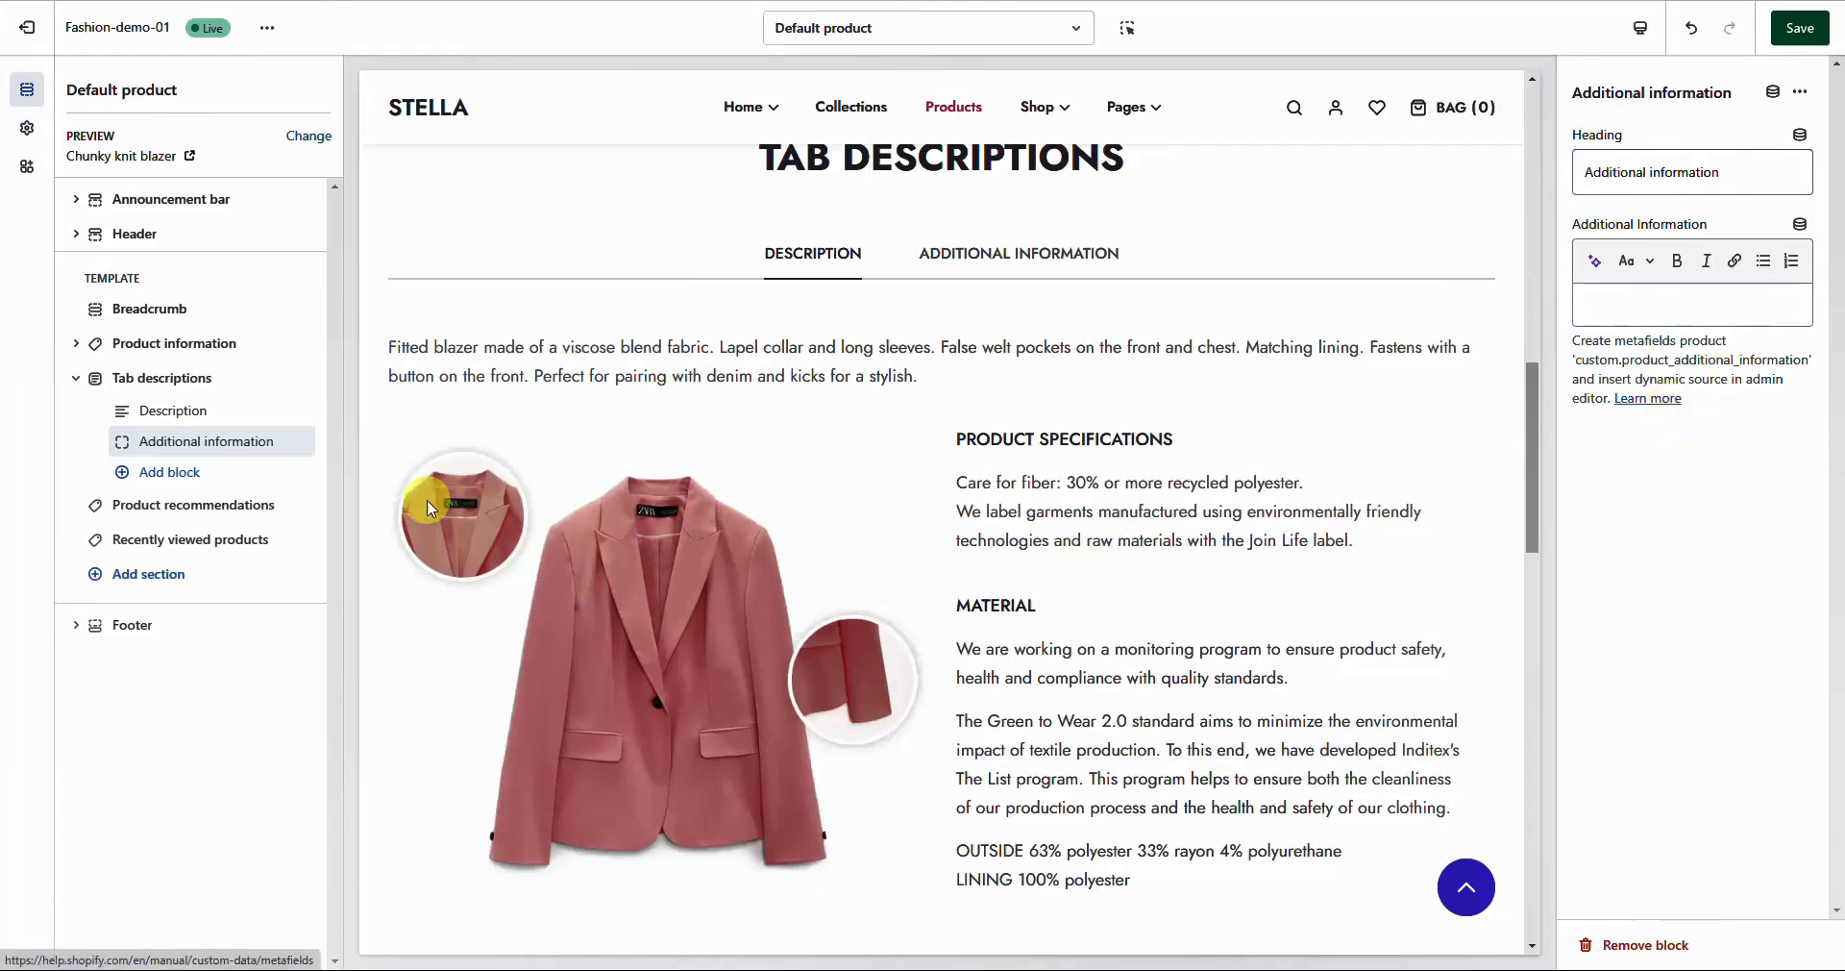
# Add the theme's Reviews and Video blocks to the Tab descriptions section, below Additional information.
pyautogui.click(156, 472)
pyautogui.click(358, 645)
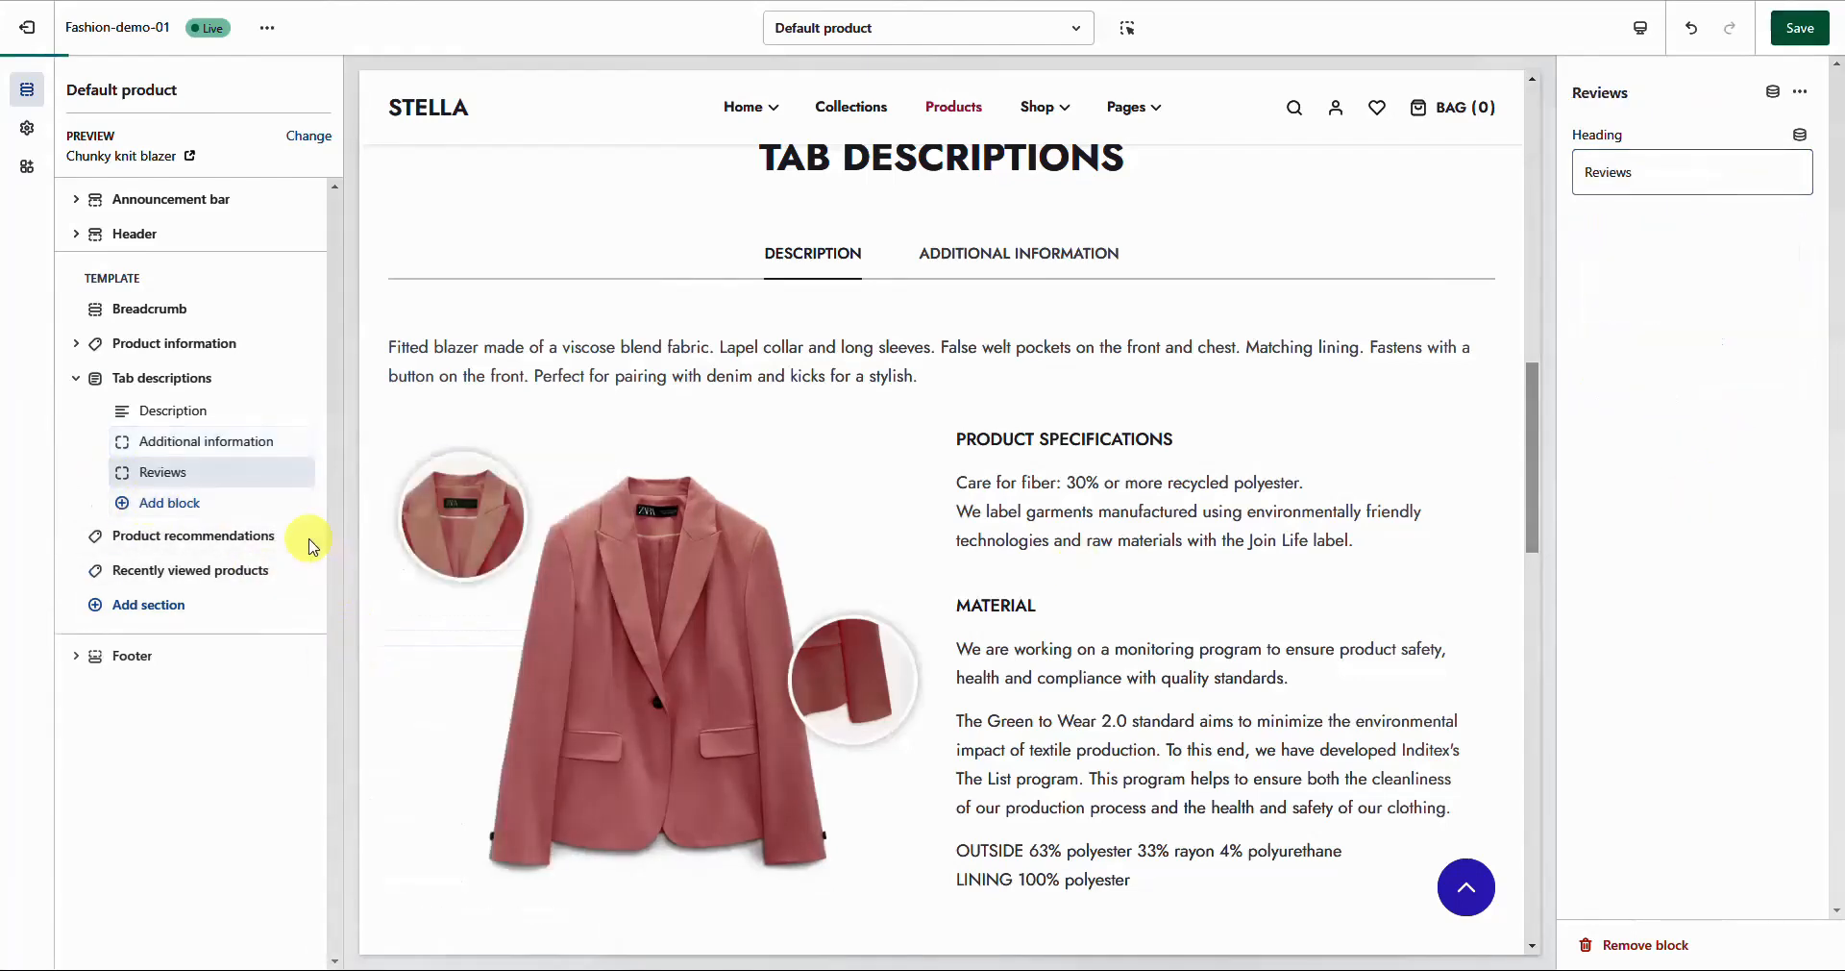
pyautogui.click(1690, 173)
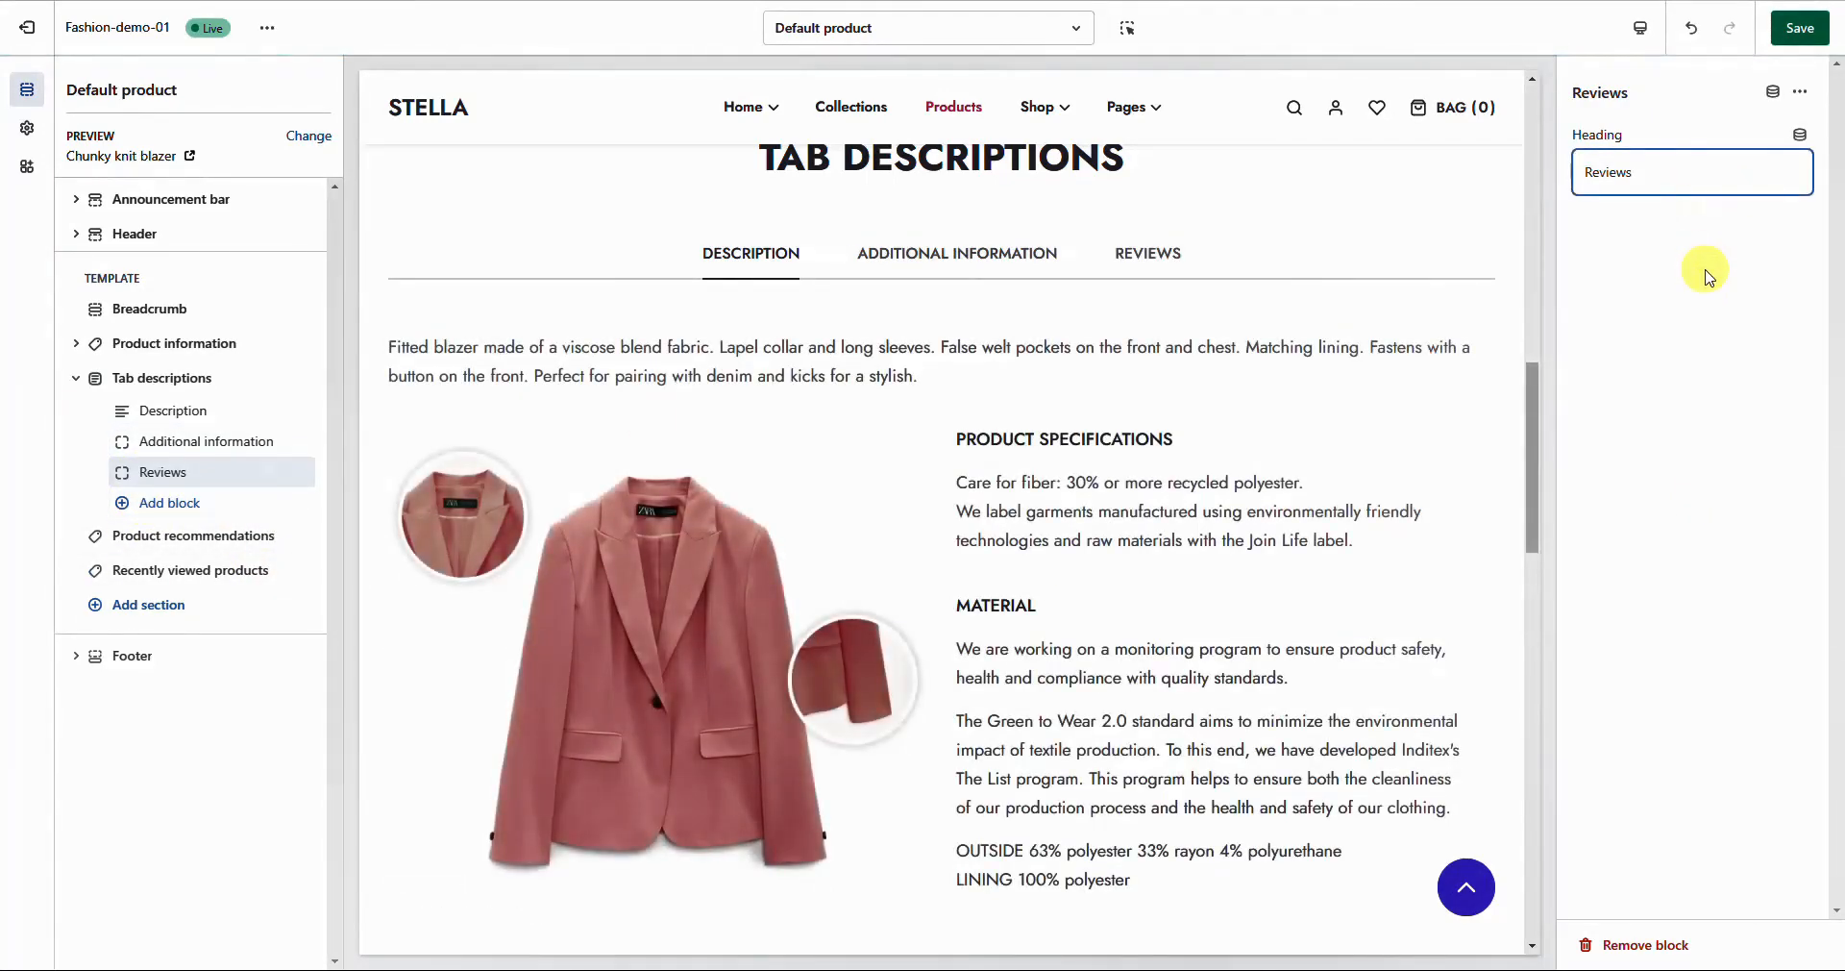
pyautogui.click(1705, 276)
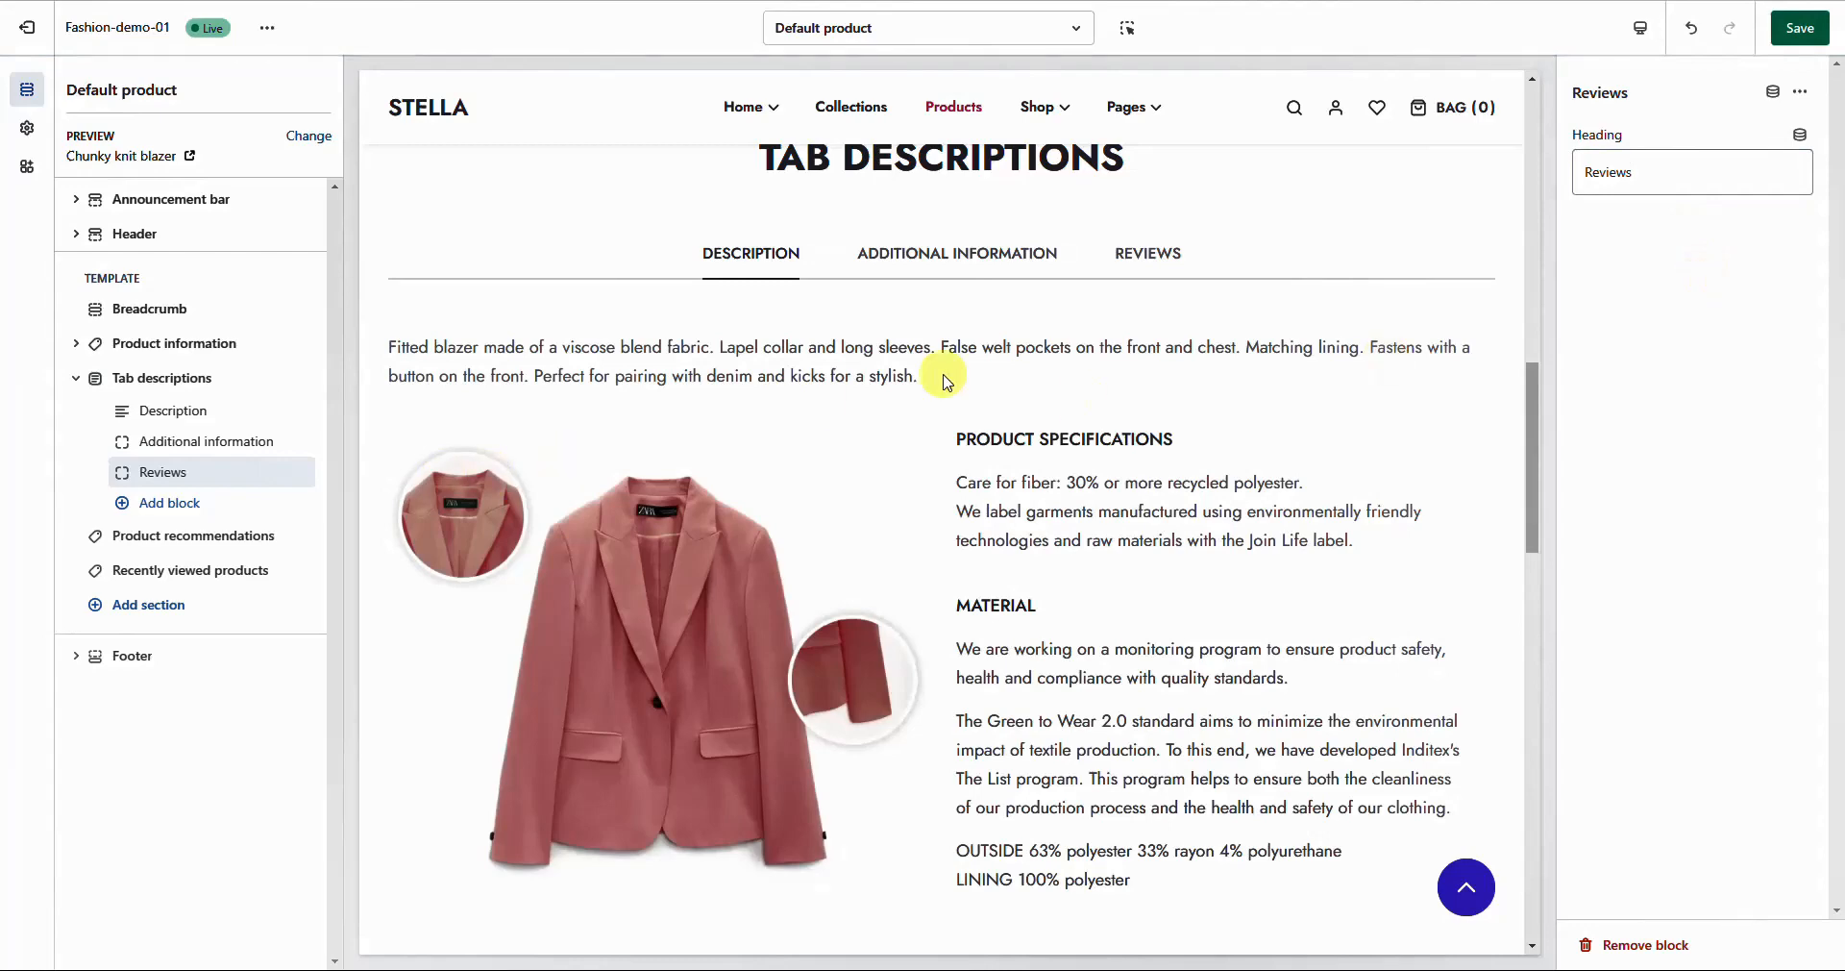
pyautogui.click(211, 501)
pyautogui.click(384, 685)
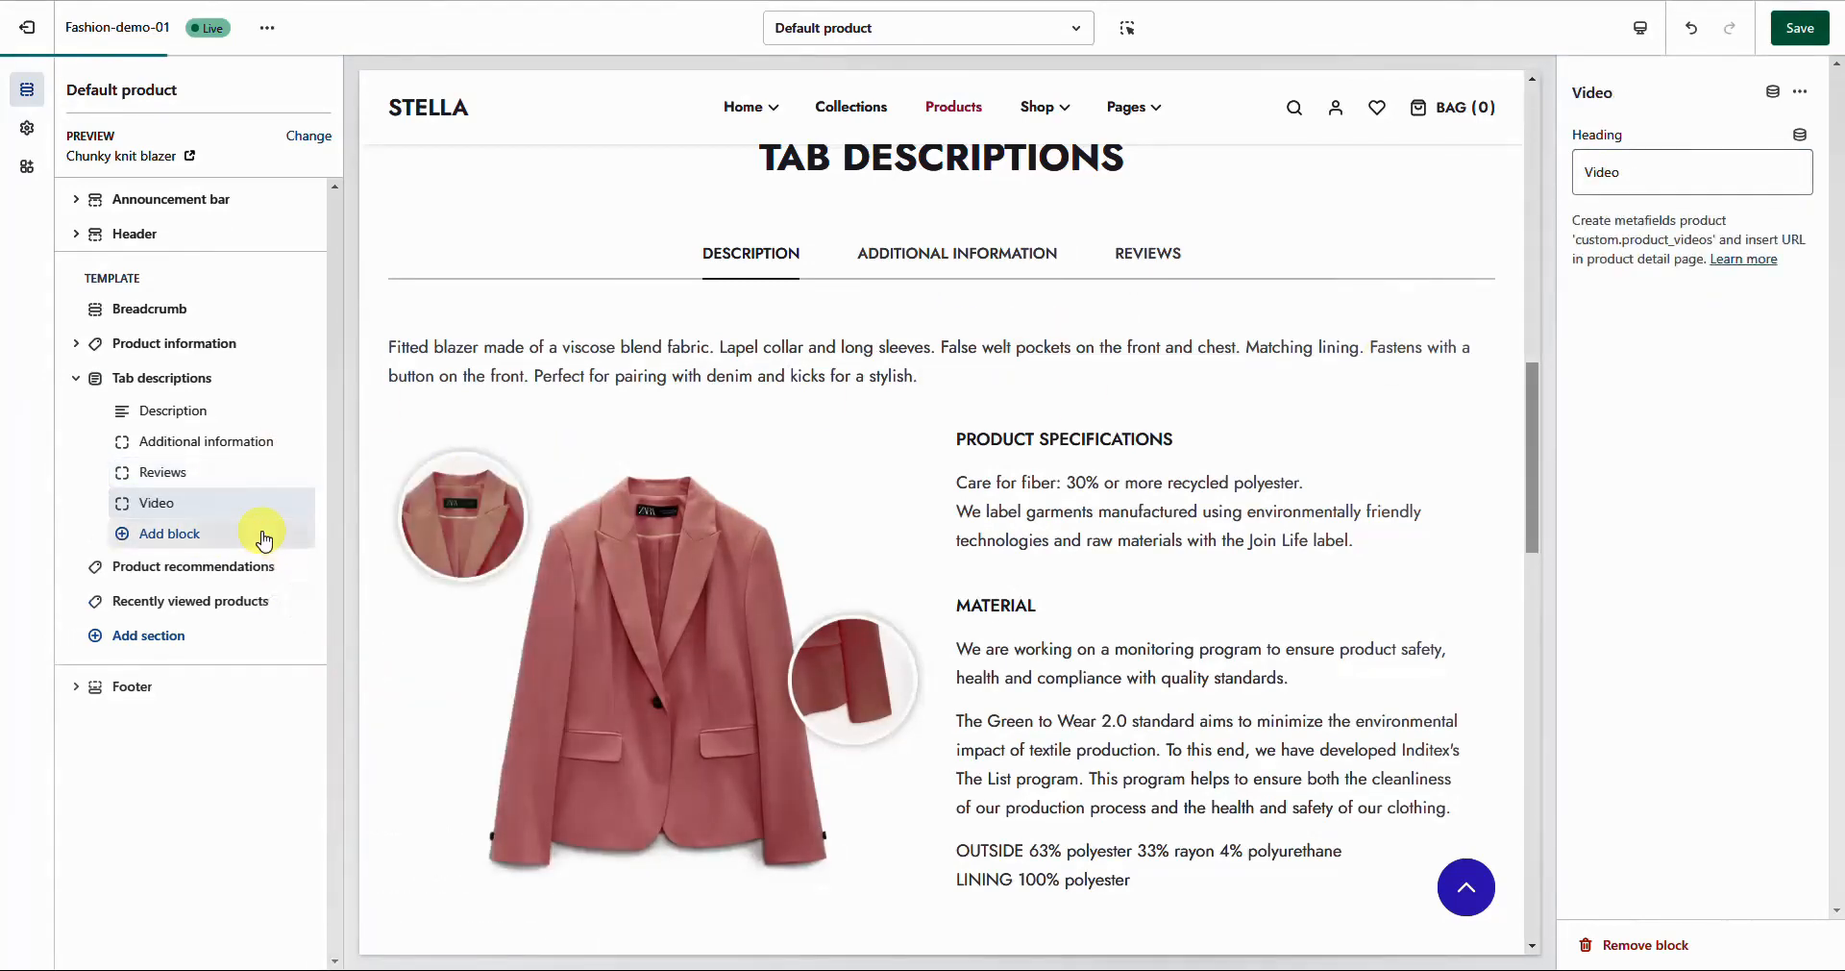
pyautogui.click(1671, 197)
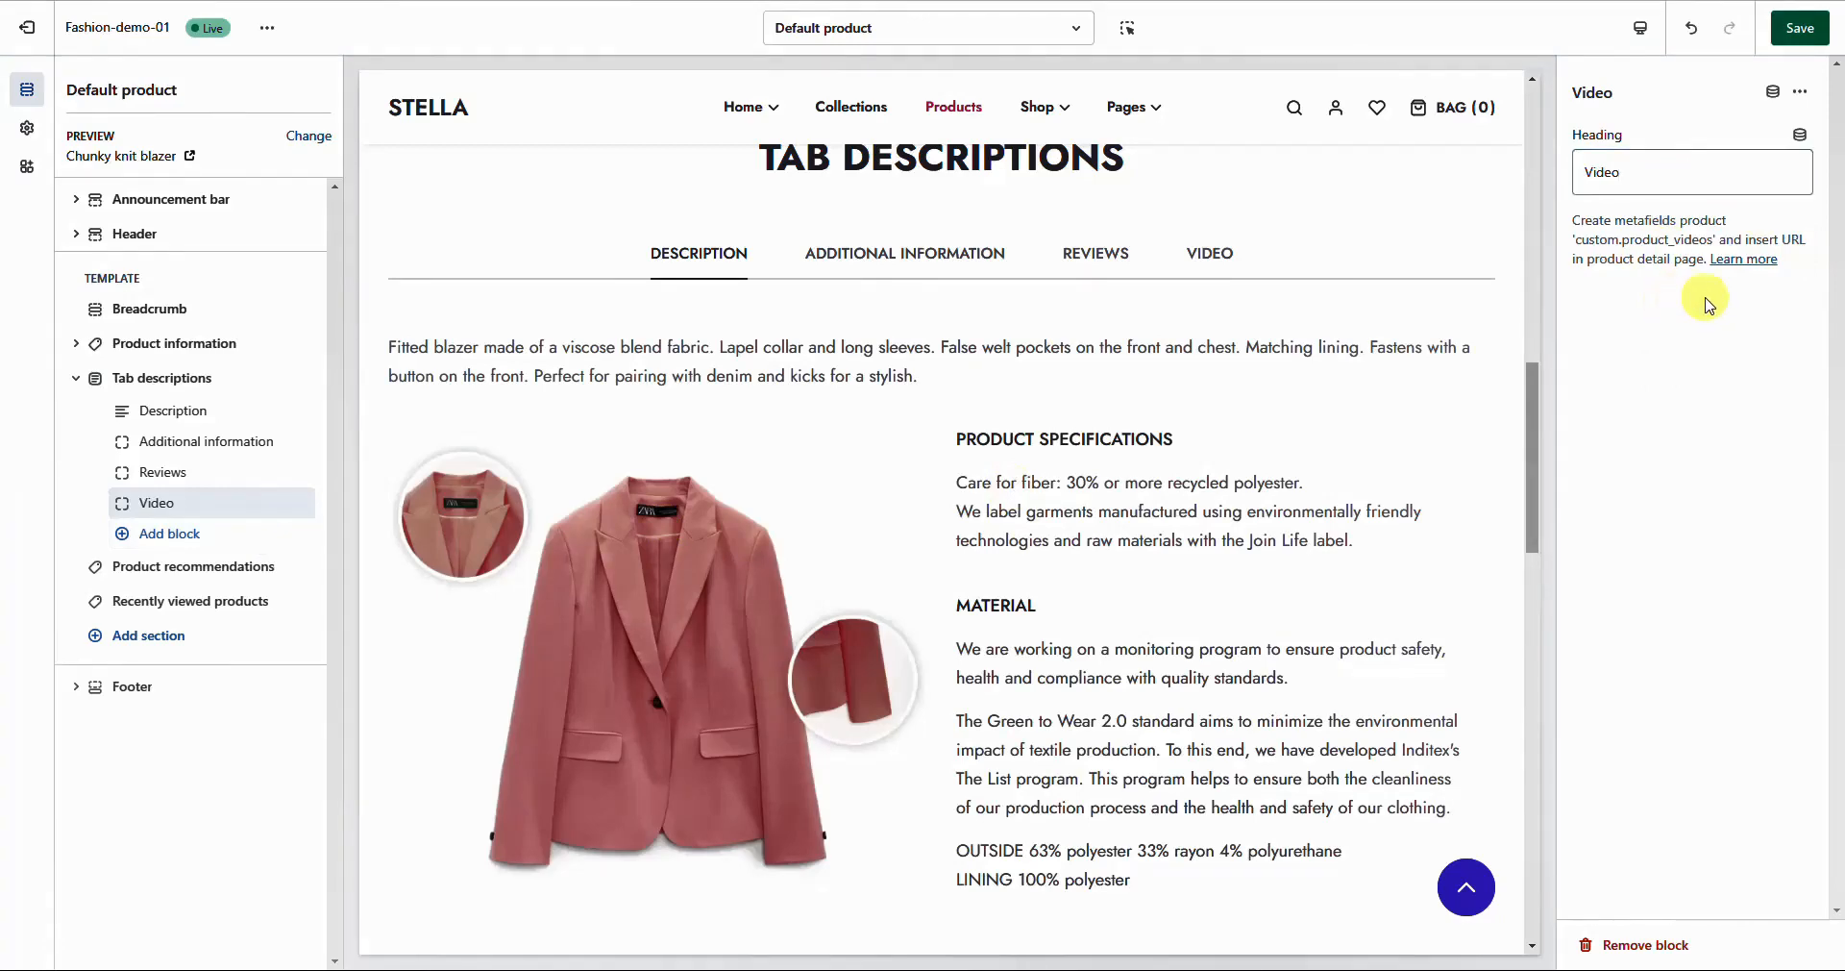
# Add a Custom tab block headed "Privacy policy" that takes its content from the Privacy policy page.
pyautogui.click(182, 533)
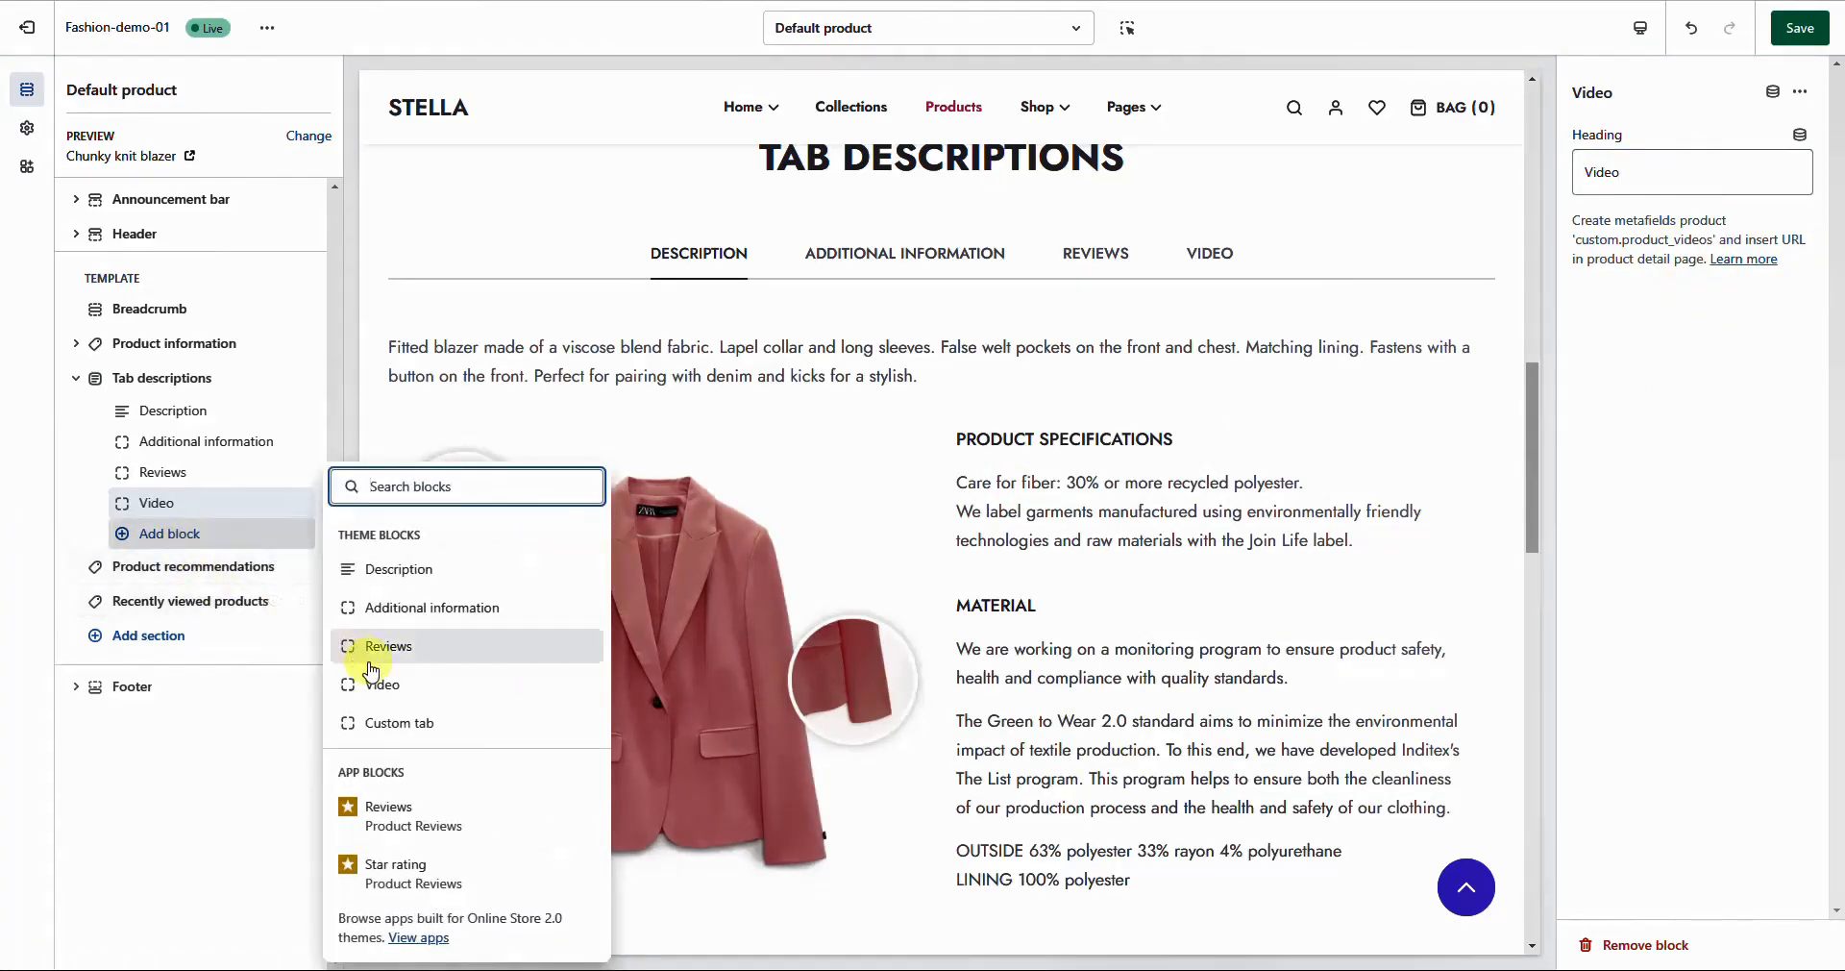
pyautogui.click(405, 724)
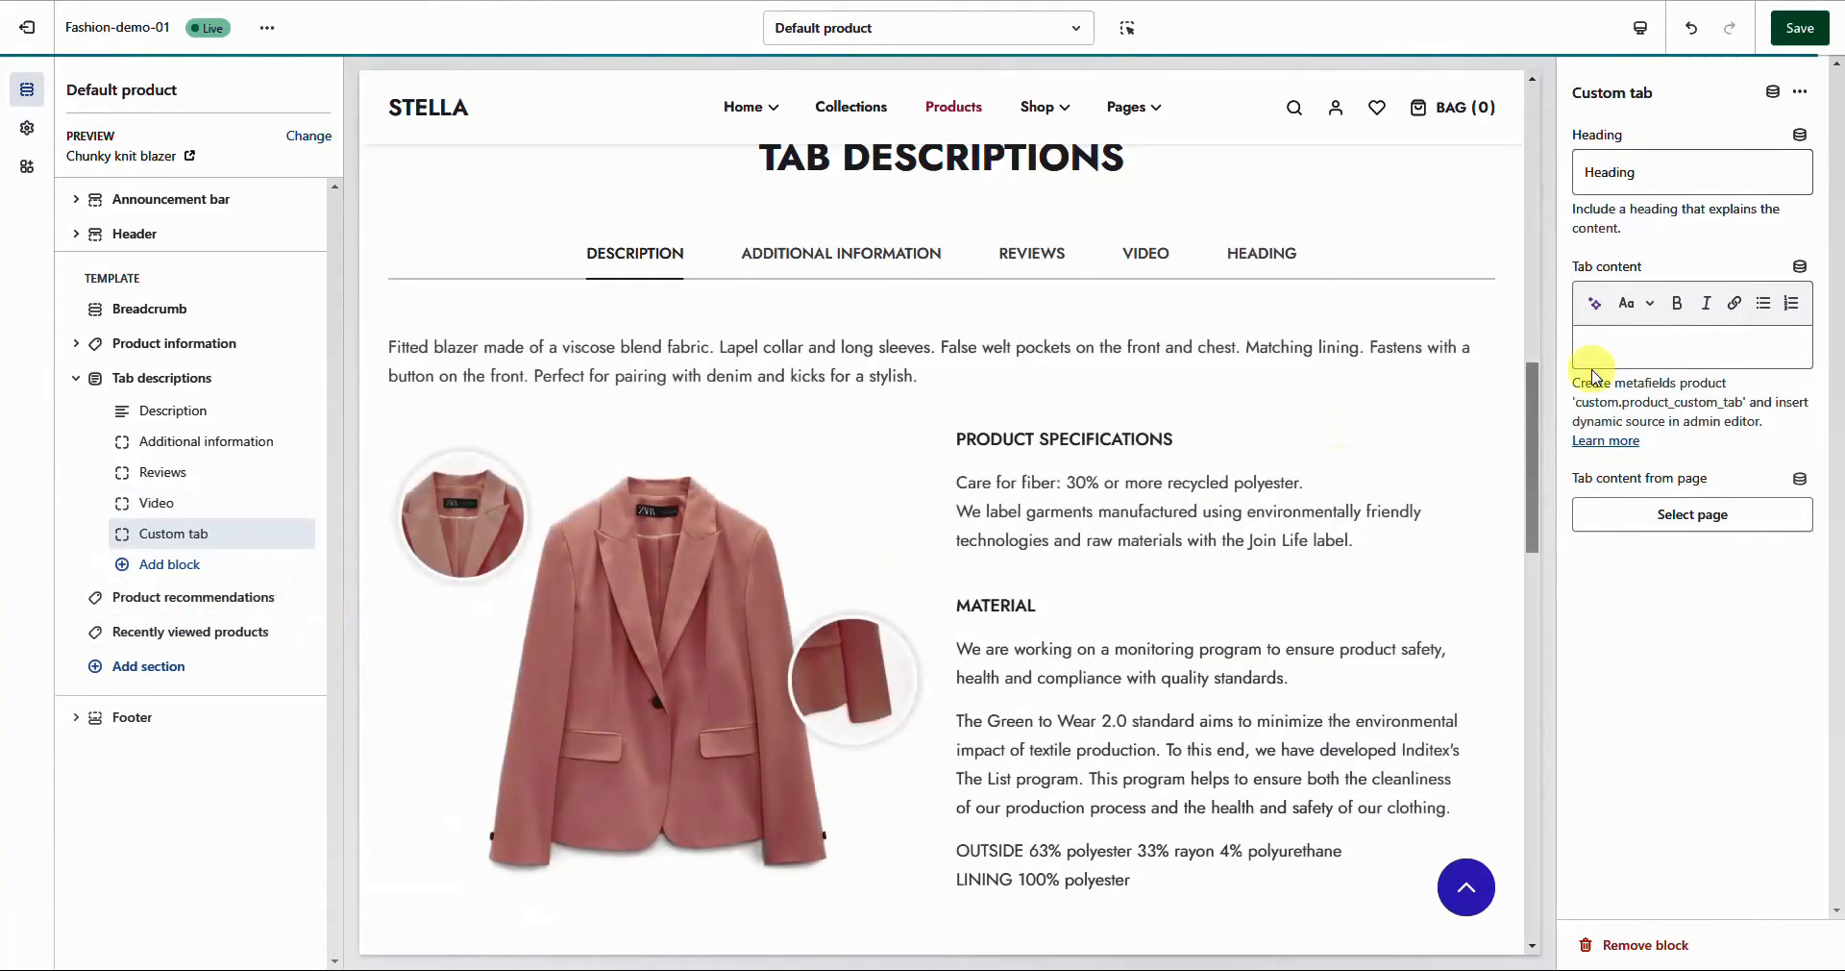
pyautogui.doubleClick(1584, 174)
pyautogui.write('Privacy policy')
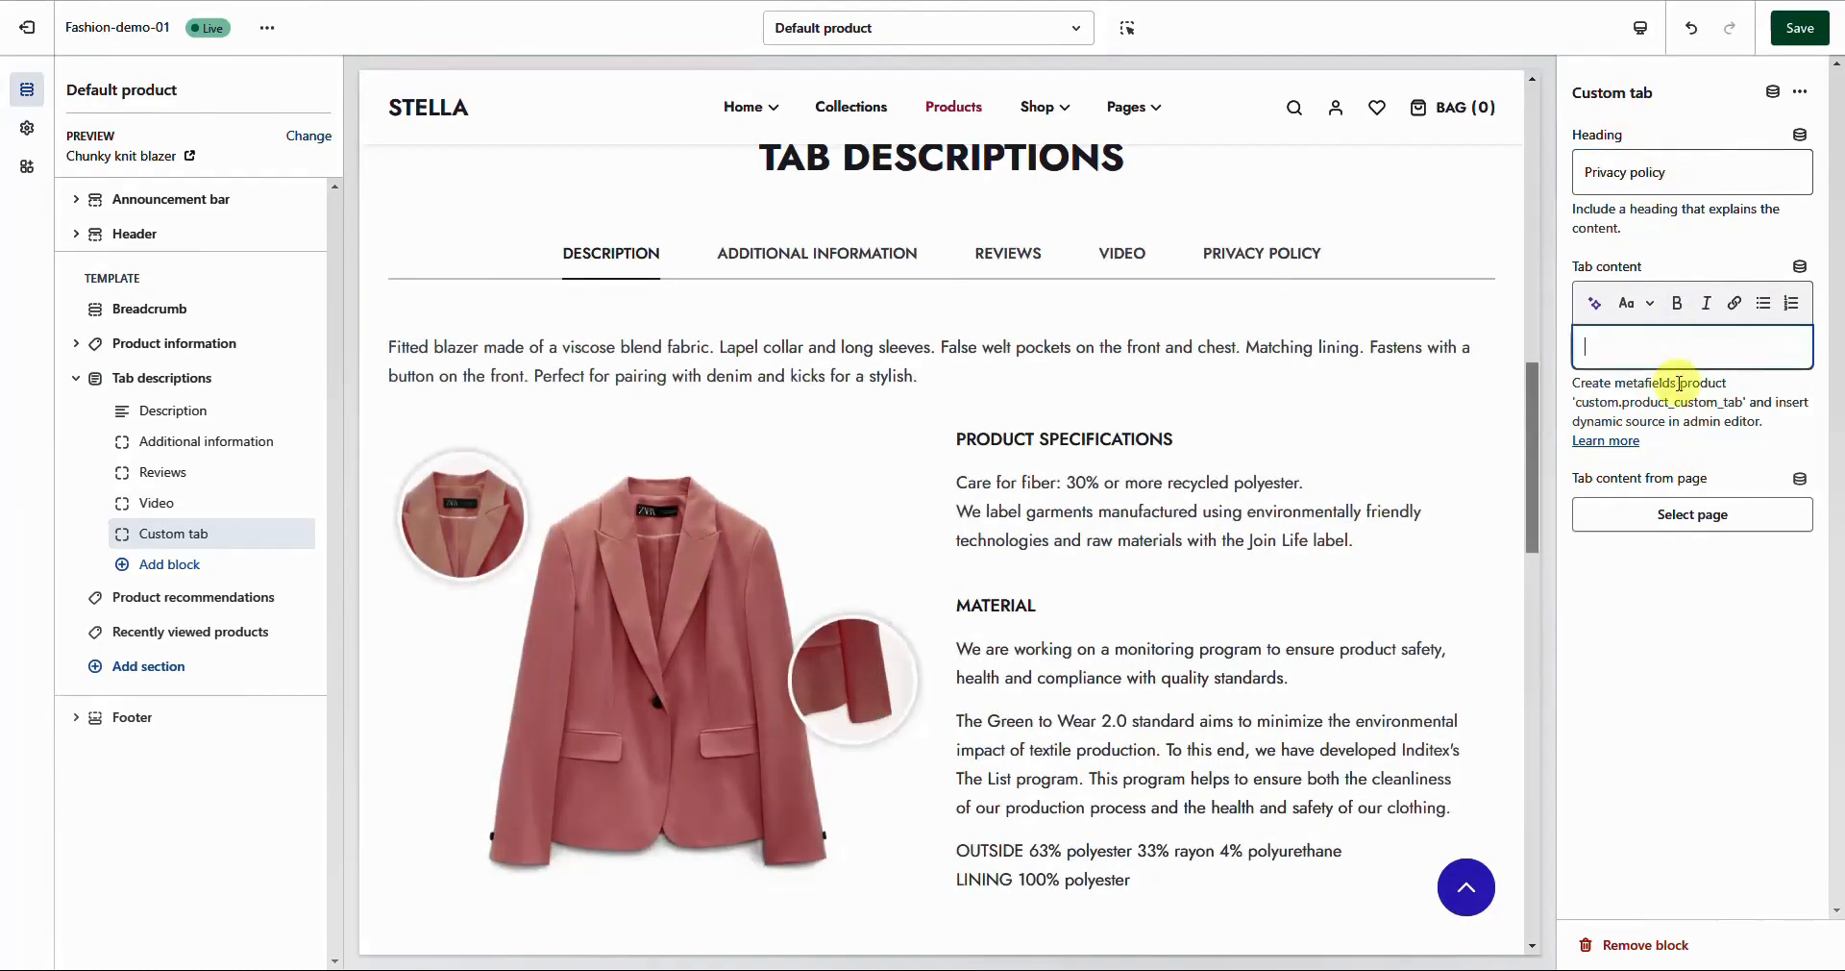
pyautogui.click(1683, 516)
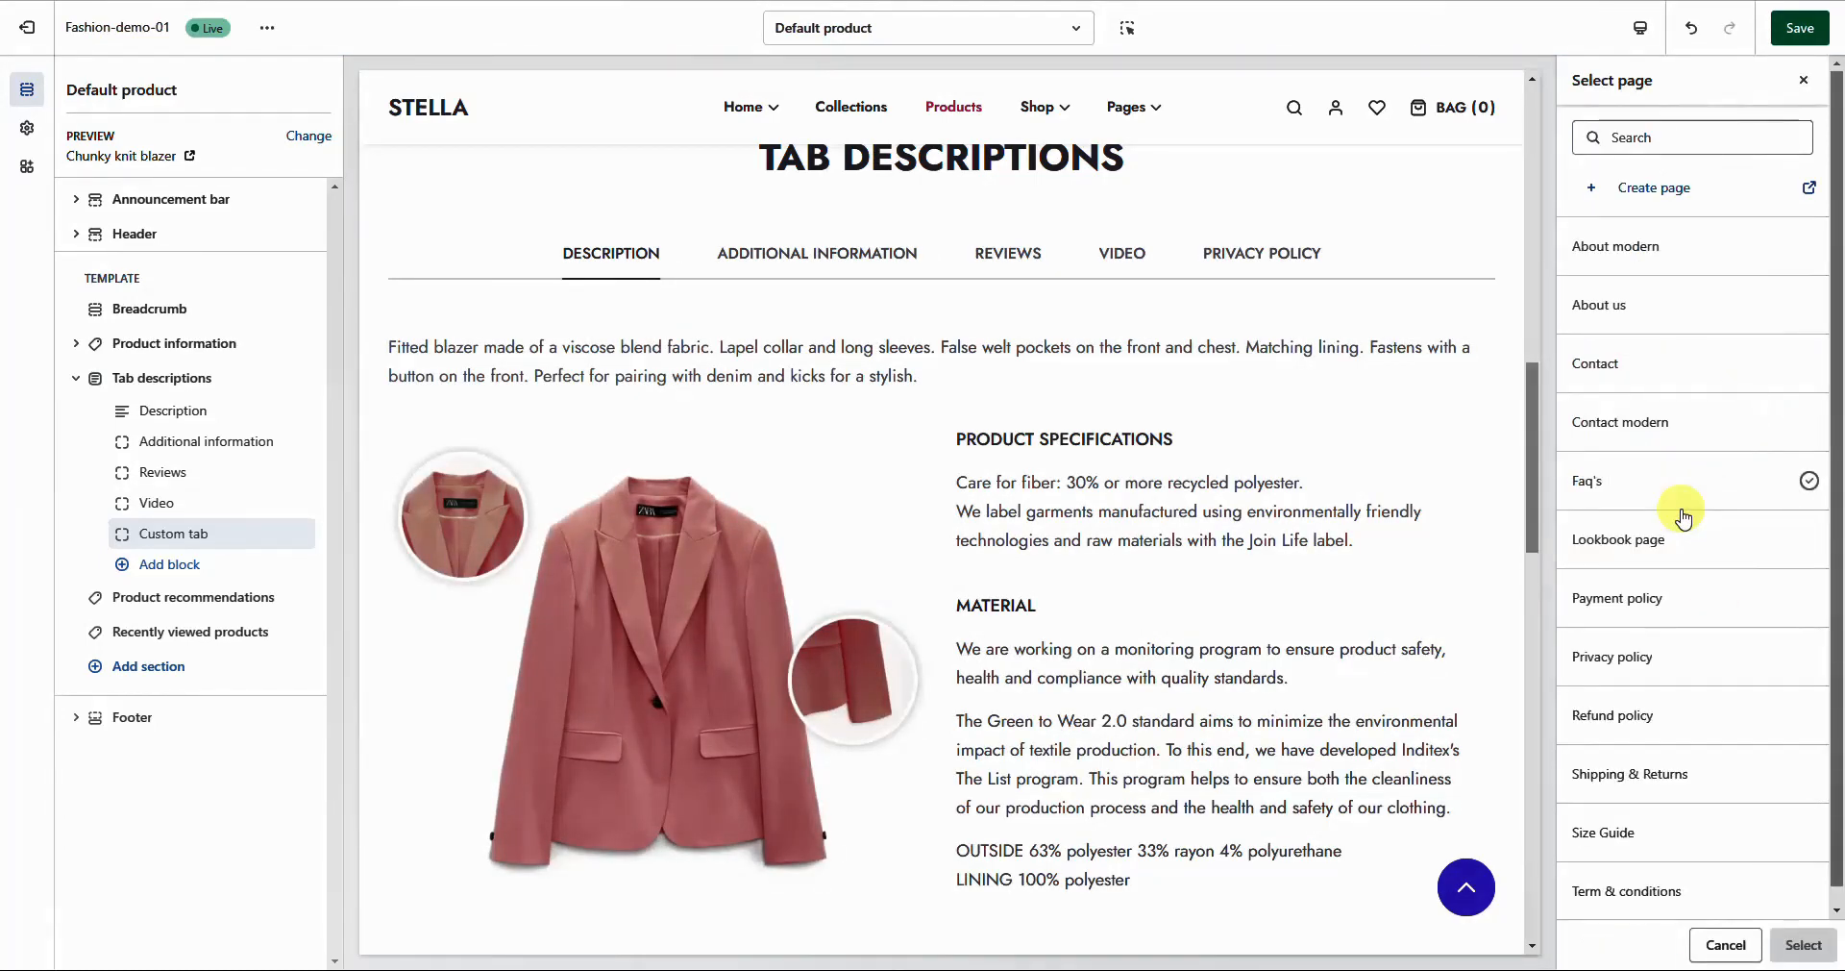
pyautogui.click(1699, 672)
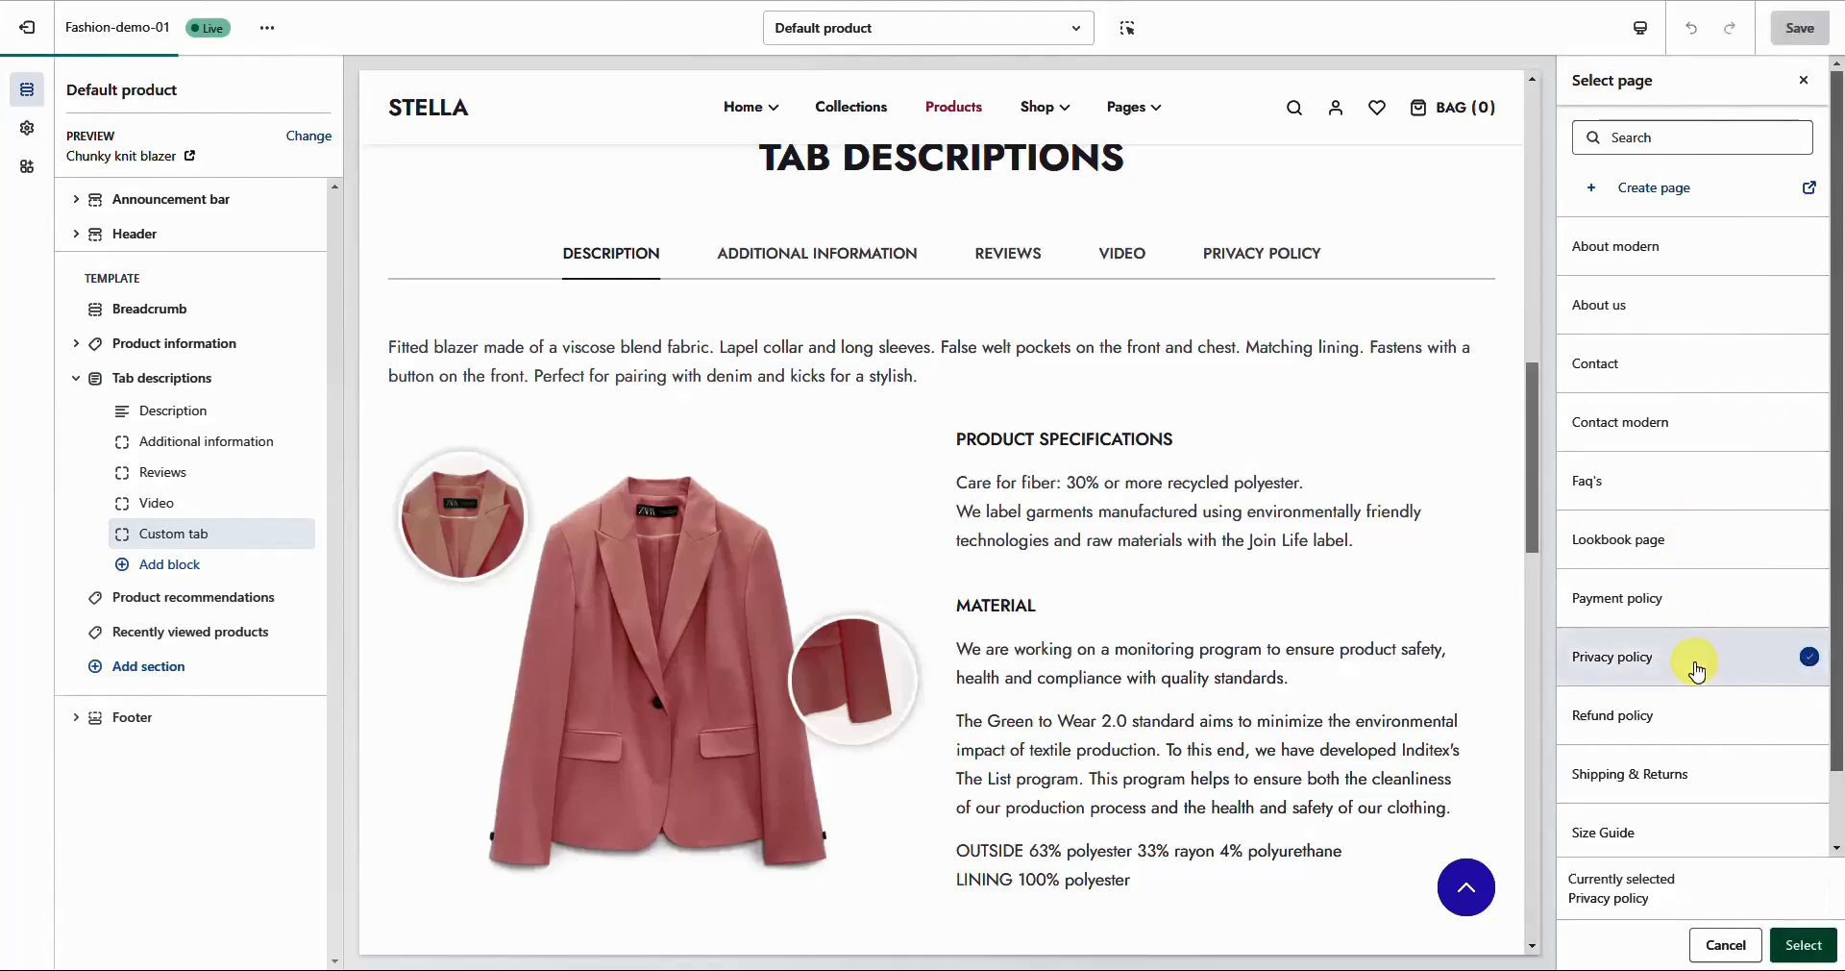
pyautogui.click(1810, 947)
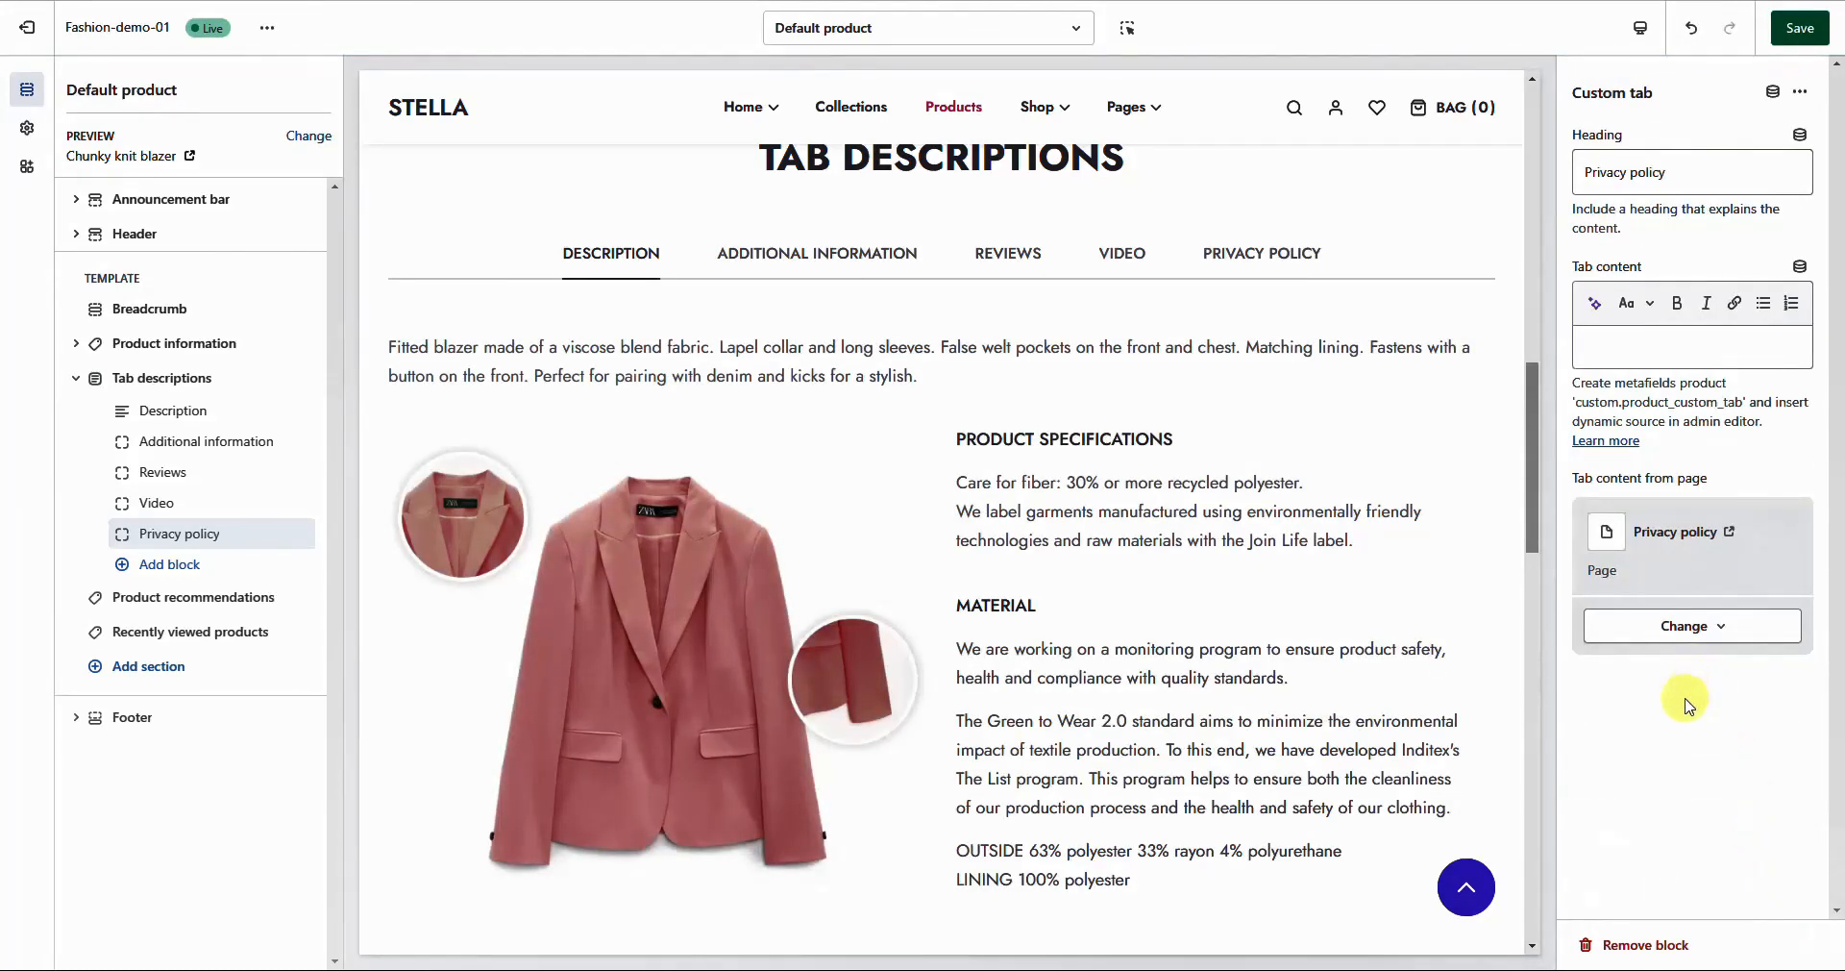
# Add another Custom tab block below Privacy policy and set its heading to "Custom tab".
pyautogui.click(154, 564)
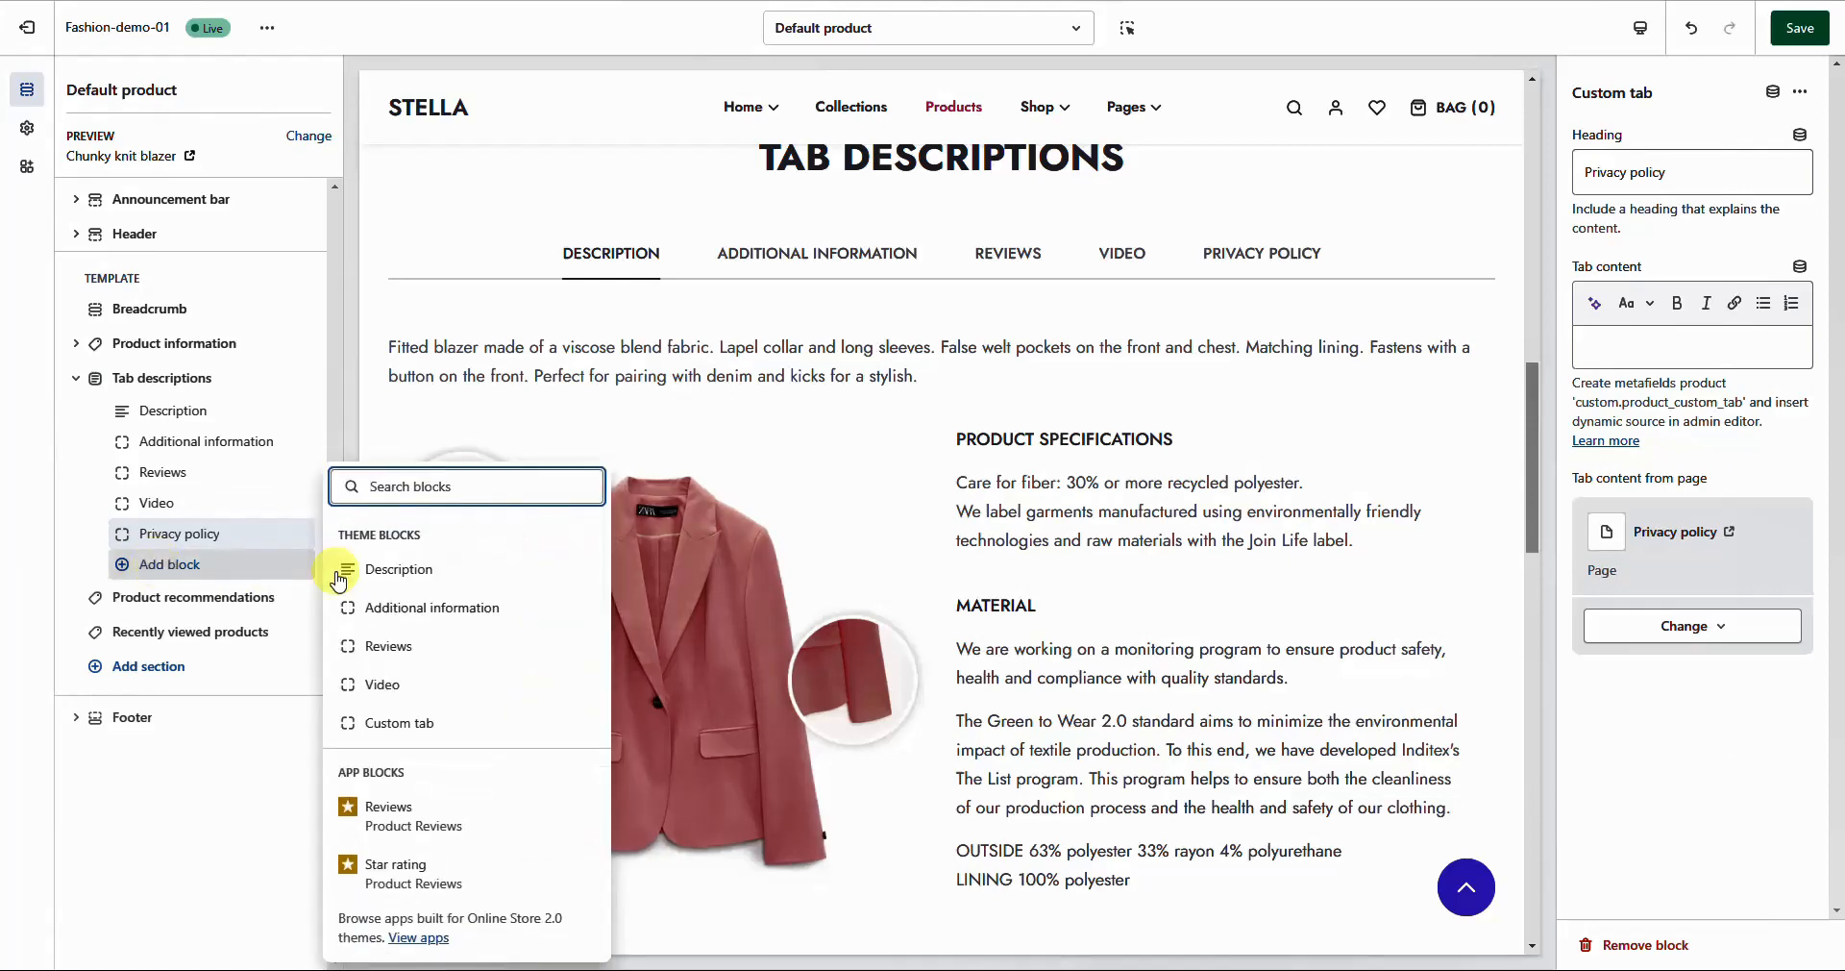
pyautogui.click(396, 722)
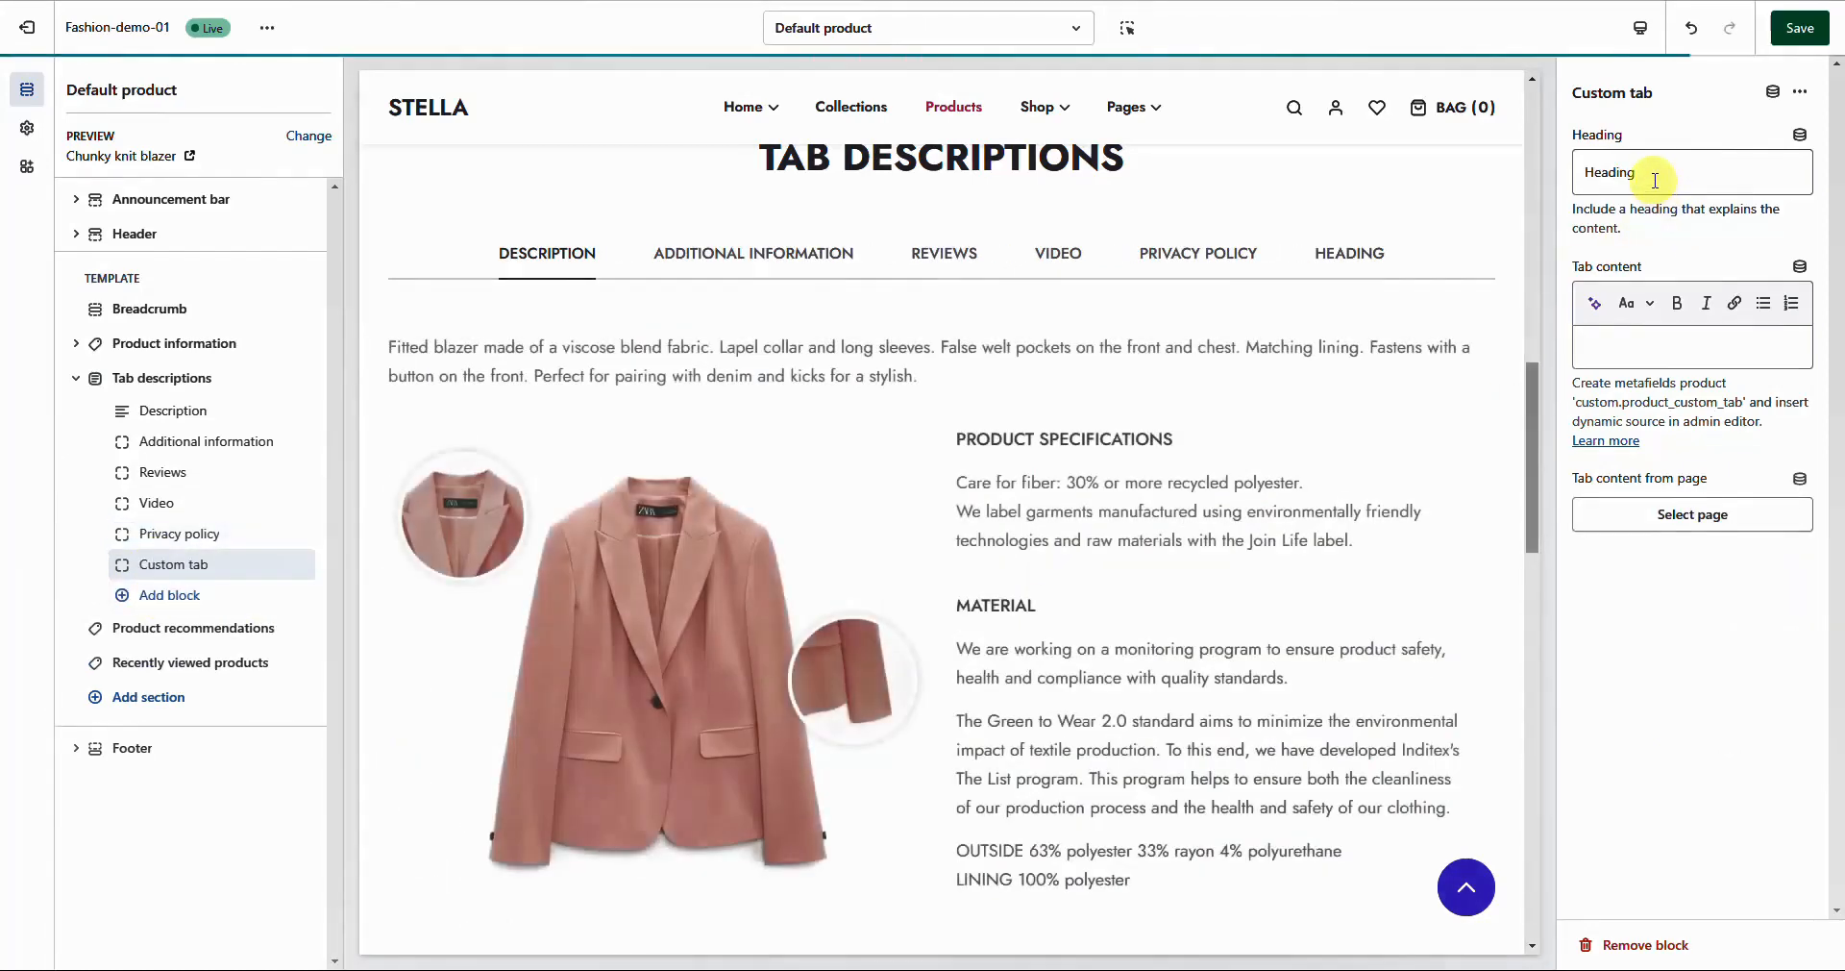
pyautogui.moveTo(1660, 174); pyautogui.dragTo(1579, 181)
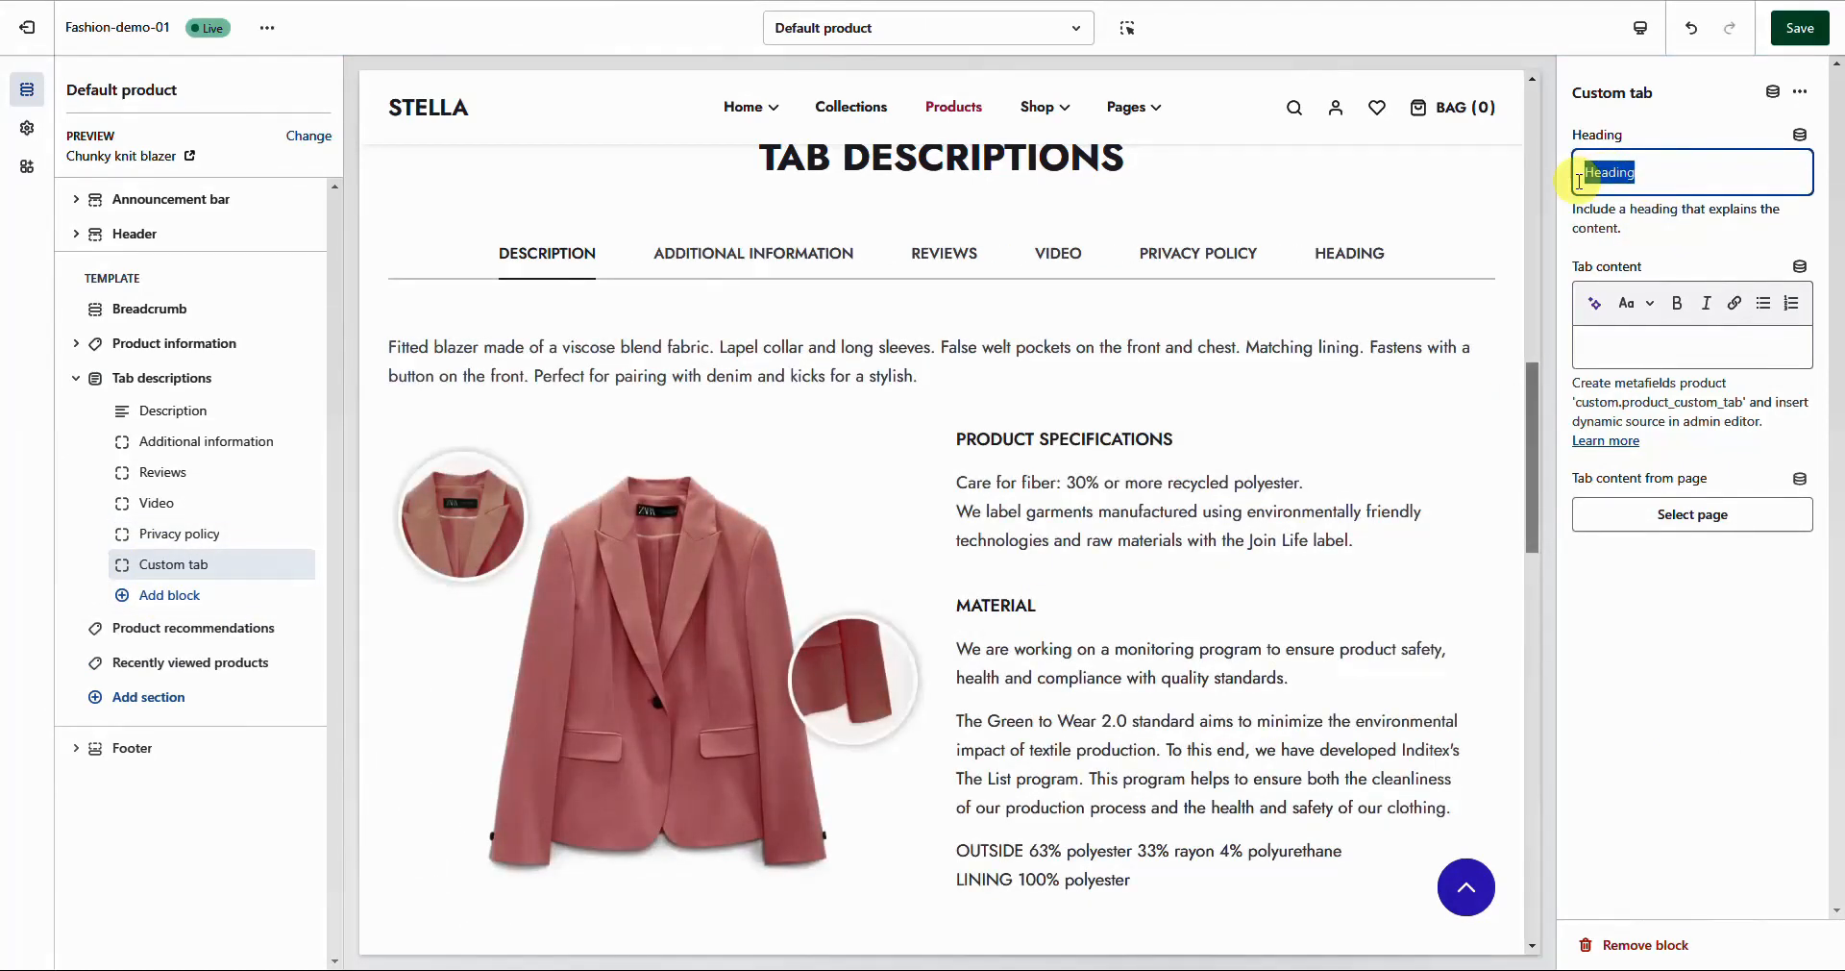
pyautogui.write('Custo')
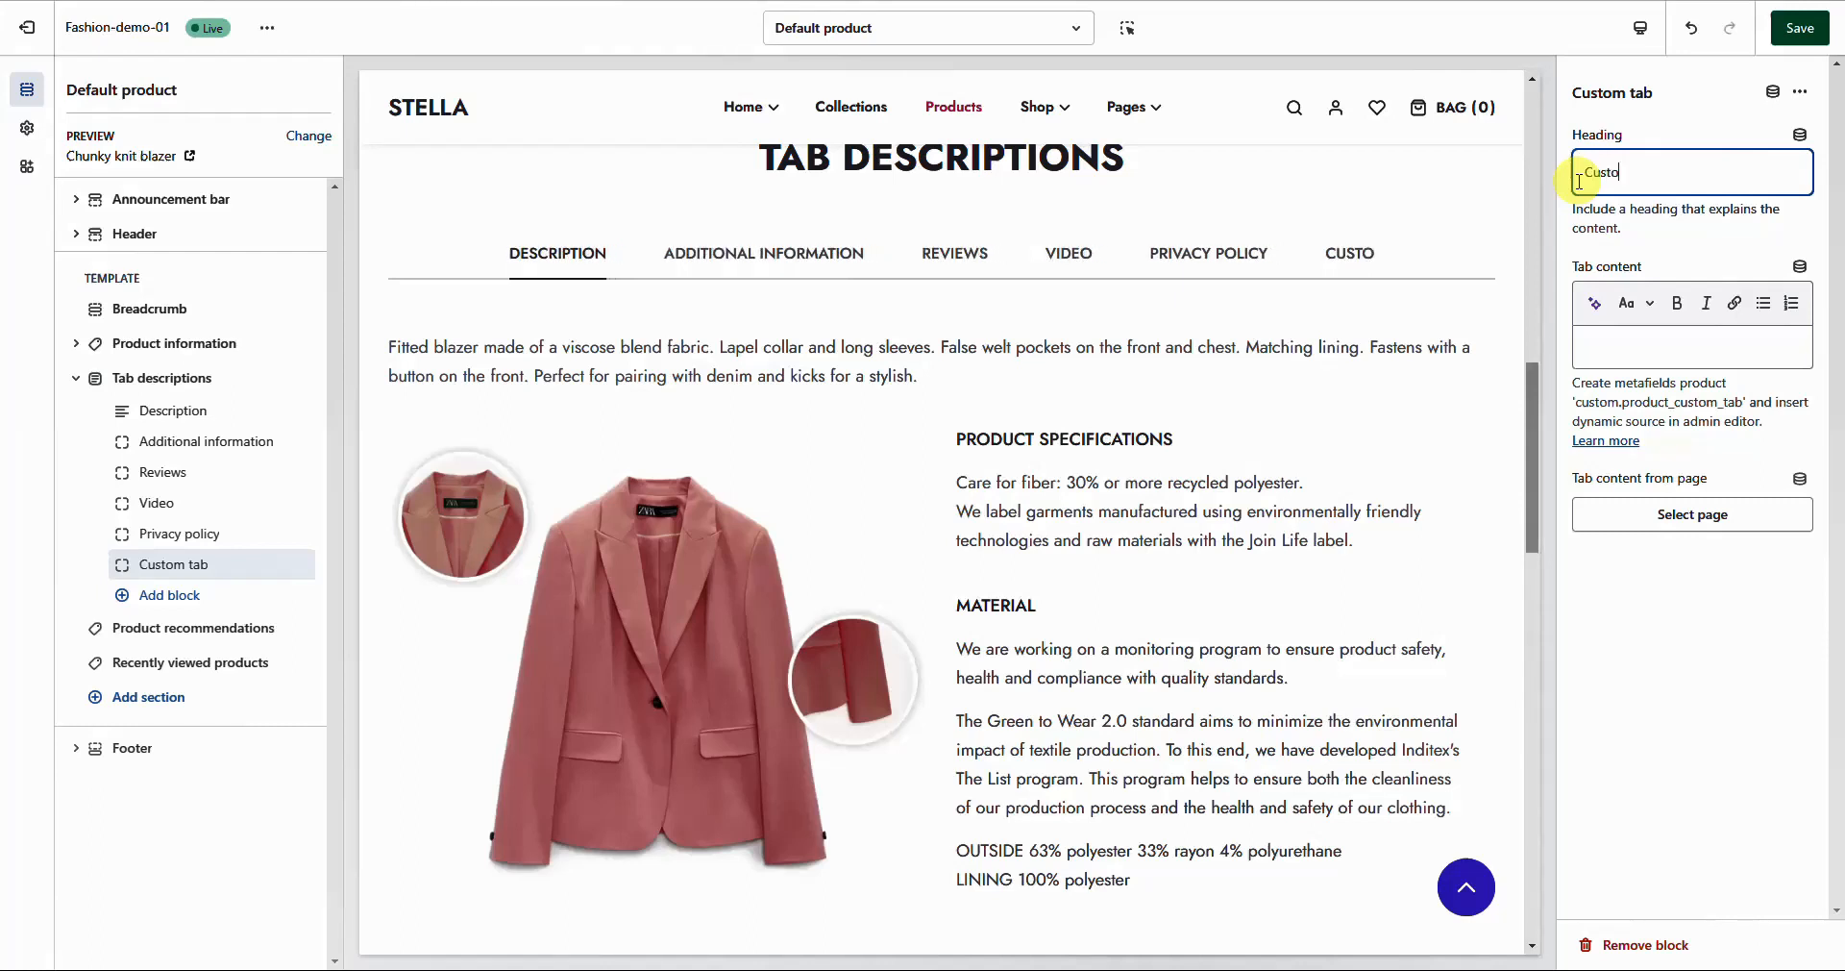
pyautogui.write('m tab')
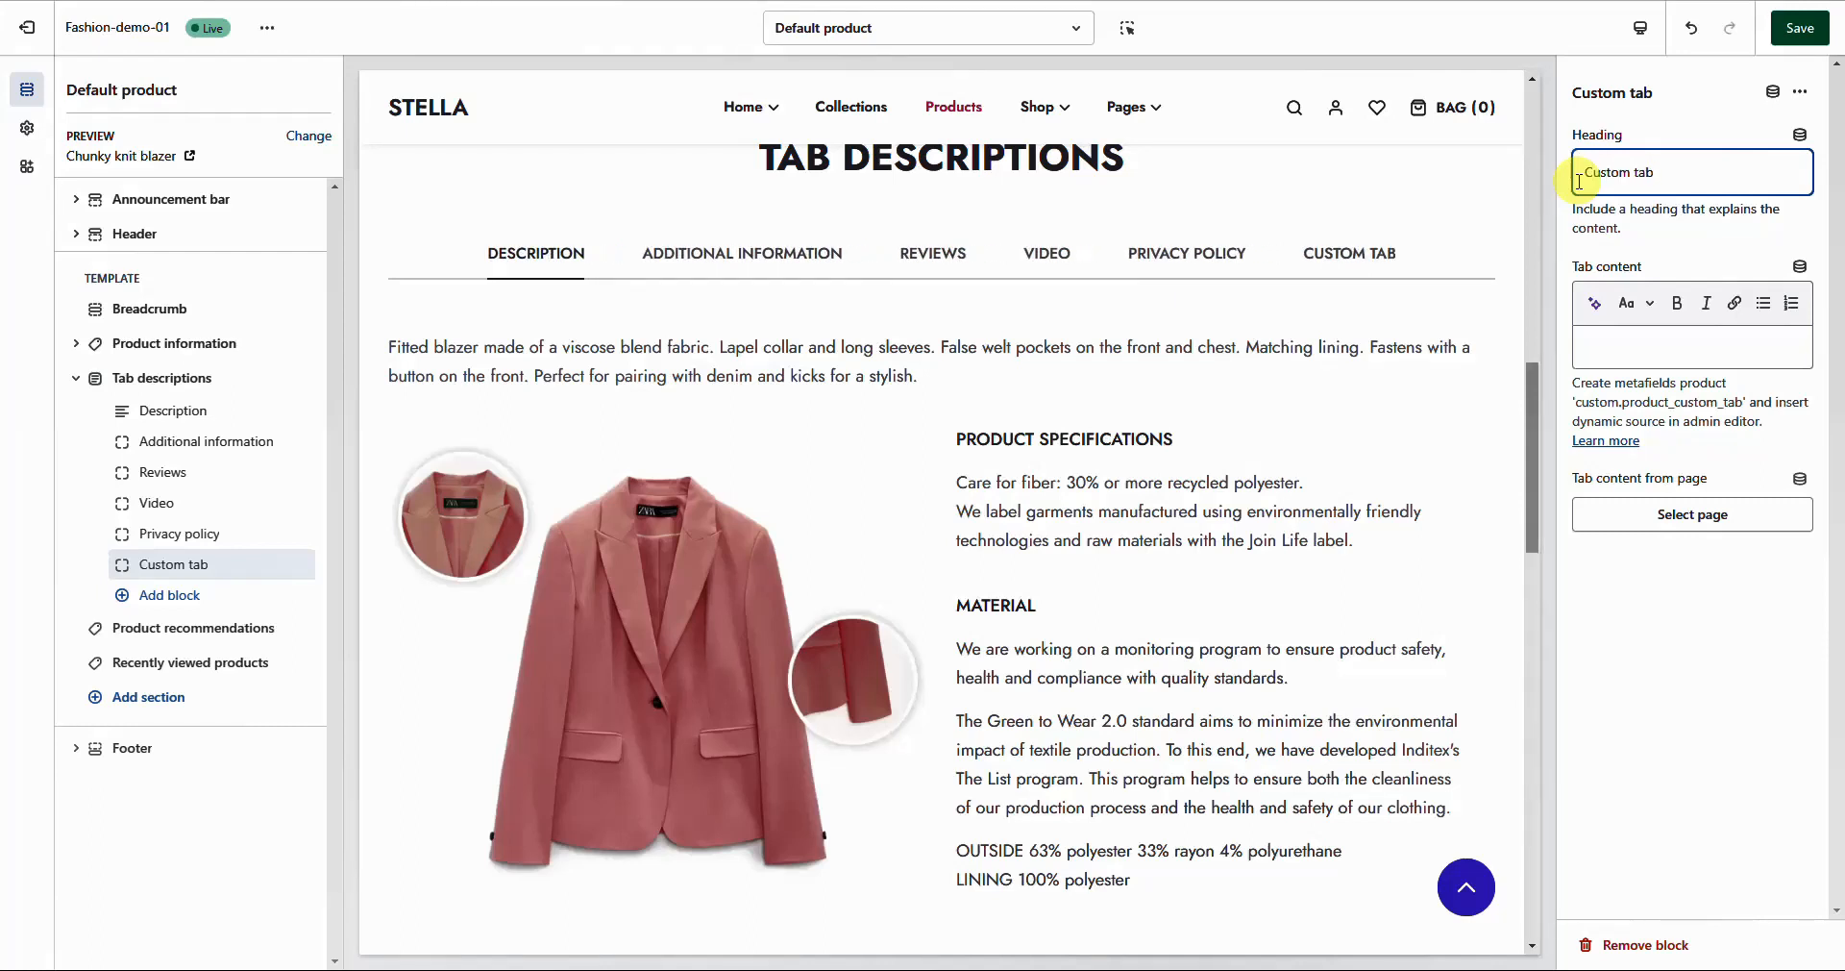
pyautogui.click(1607, 209)
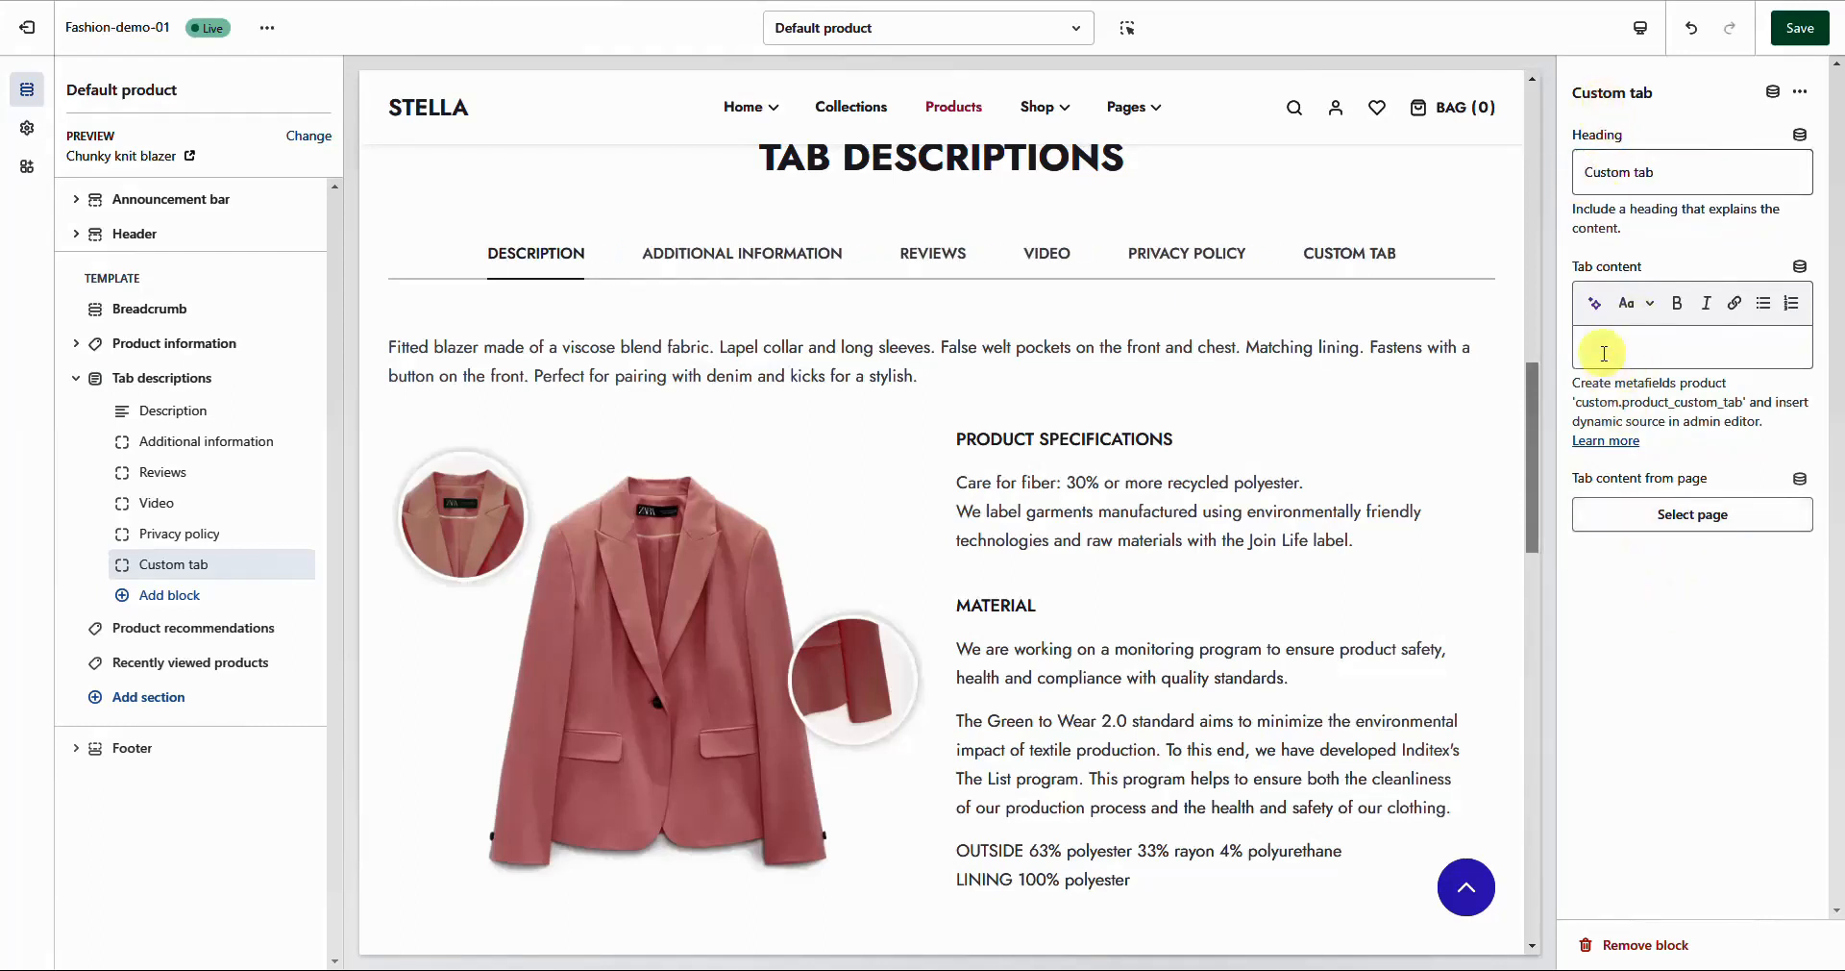
# Fill the new custom tab's content with the product's paragraph starting "Fitted blazer made of a viscose blend fabric" and bold the word "blazer".
pyautogui.click(1647, 342)
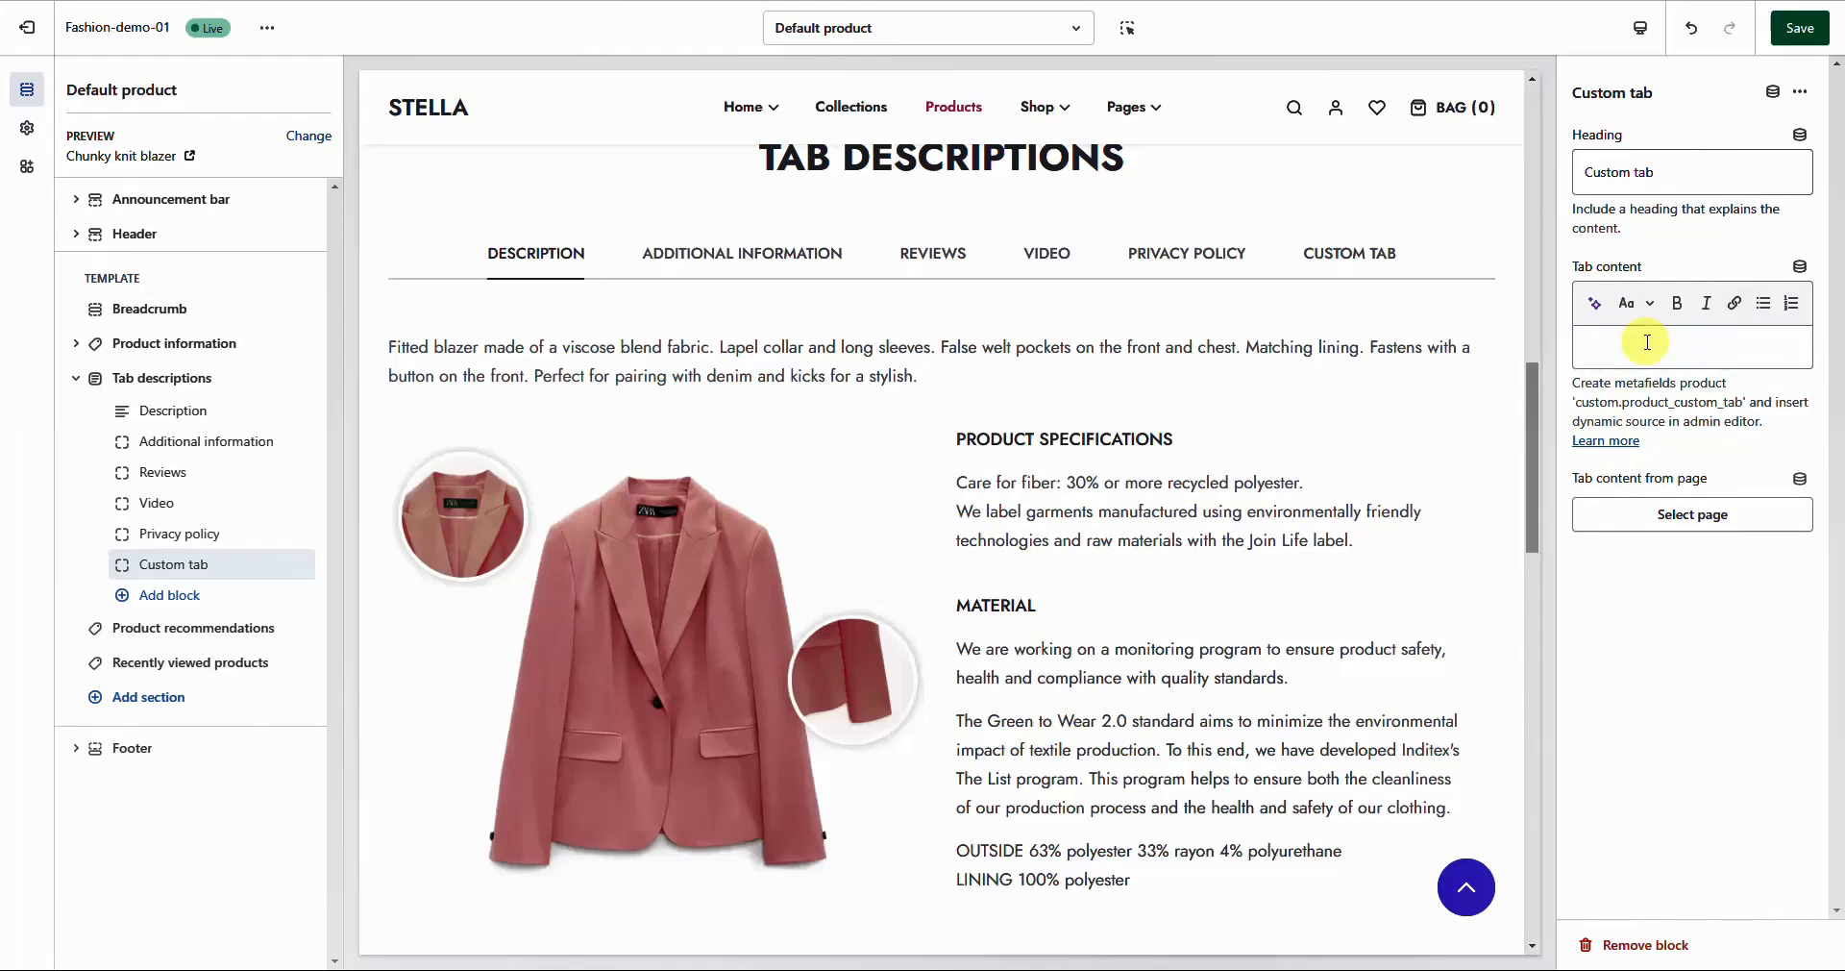
pyautogui.click(1647, 342)
pyautogui.write('Fitted blazer made of a viscose blend fabric. Lapel collar and long sleeves. False welt pockets on the front and chest. Matching lining. Fastens with a button on the front...')
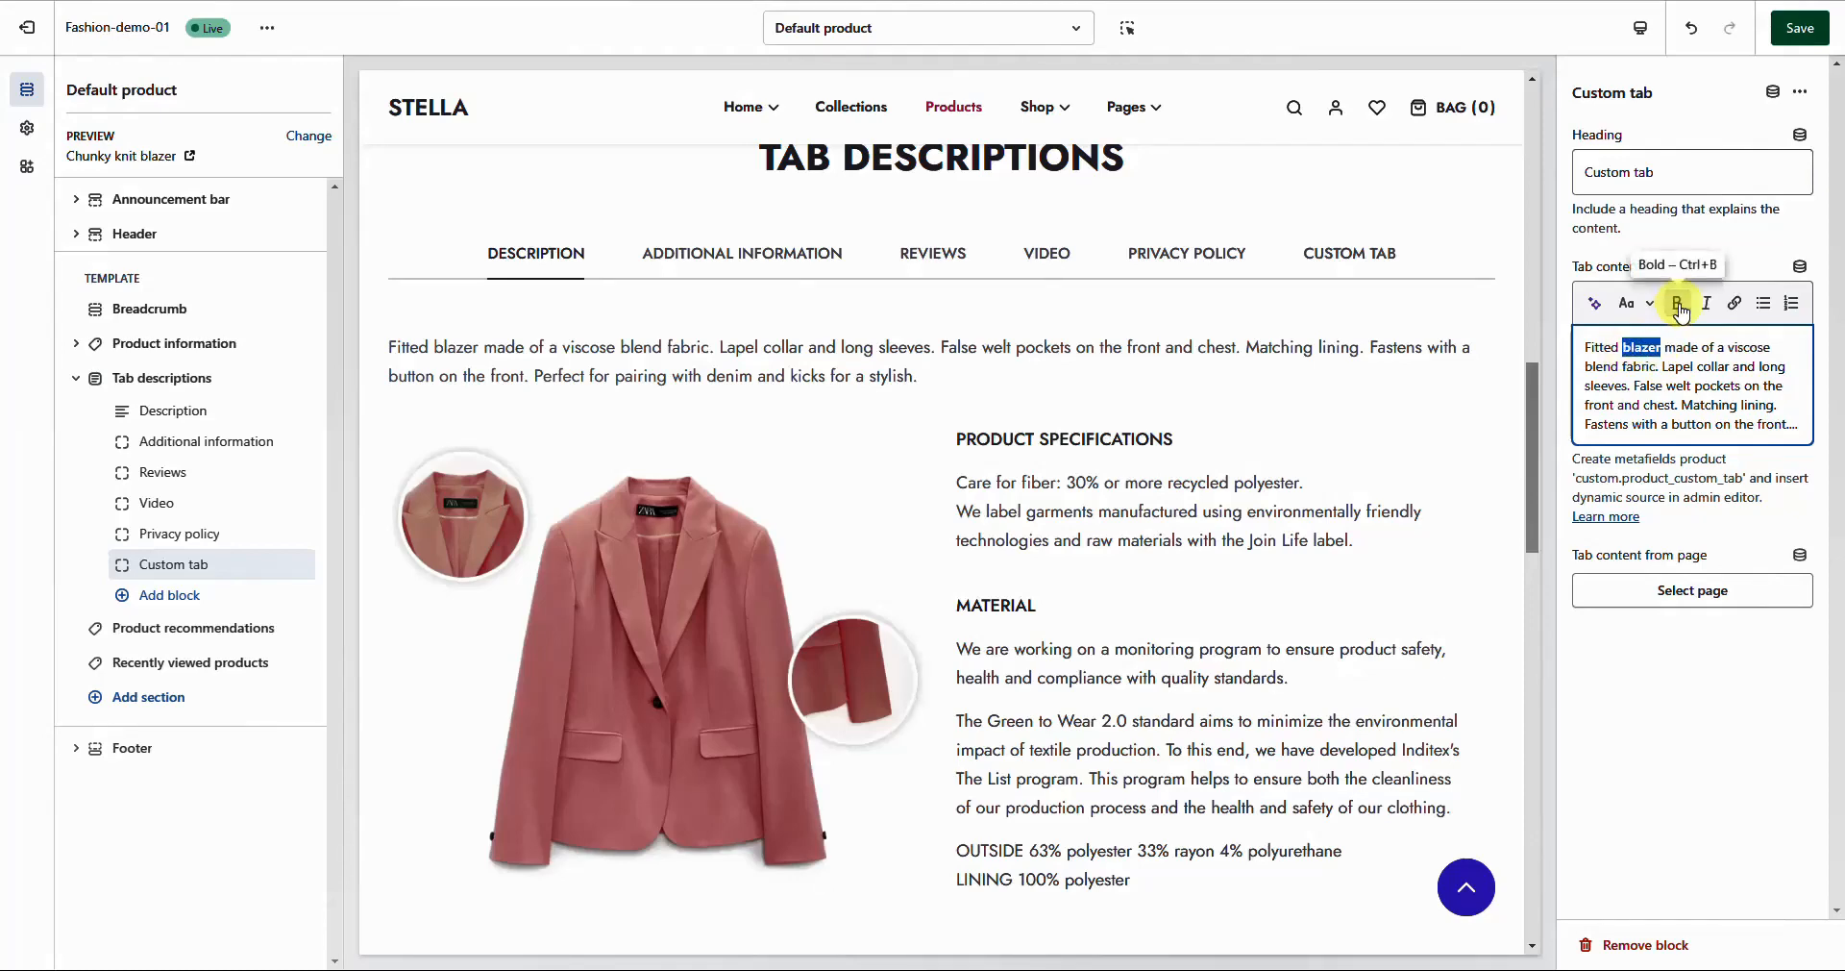
pyautogui.click(1677, 306)
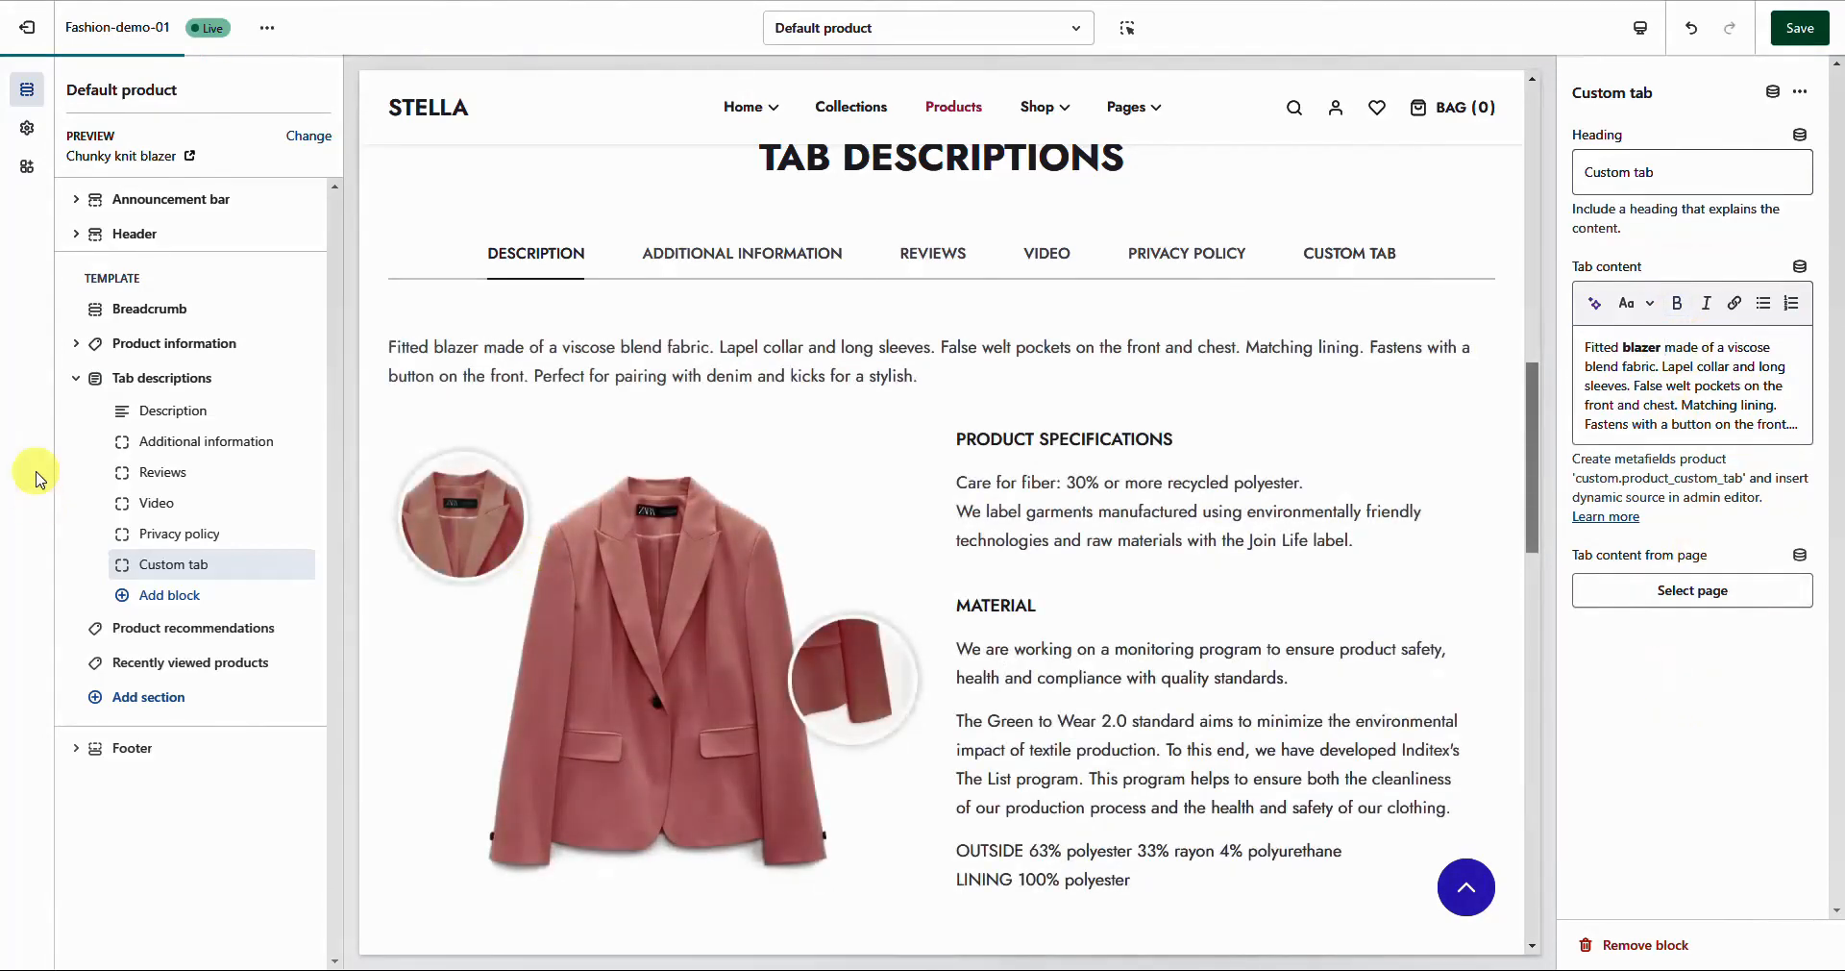
pyautogui.click(96, 378)
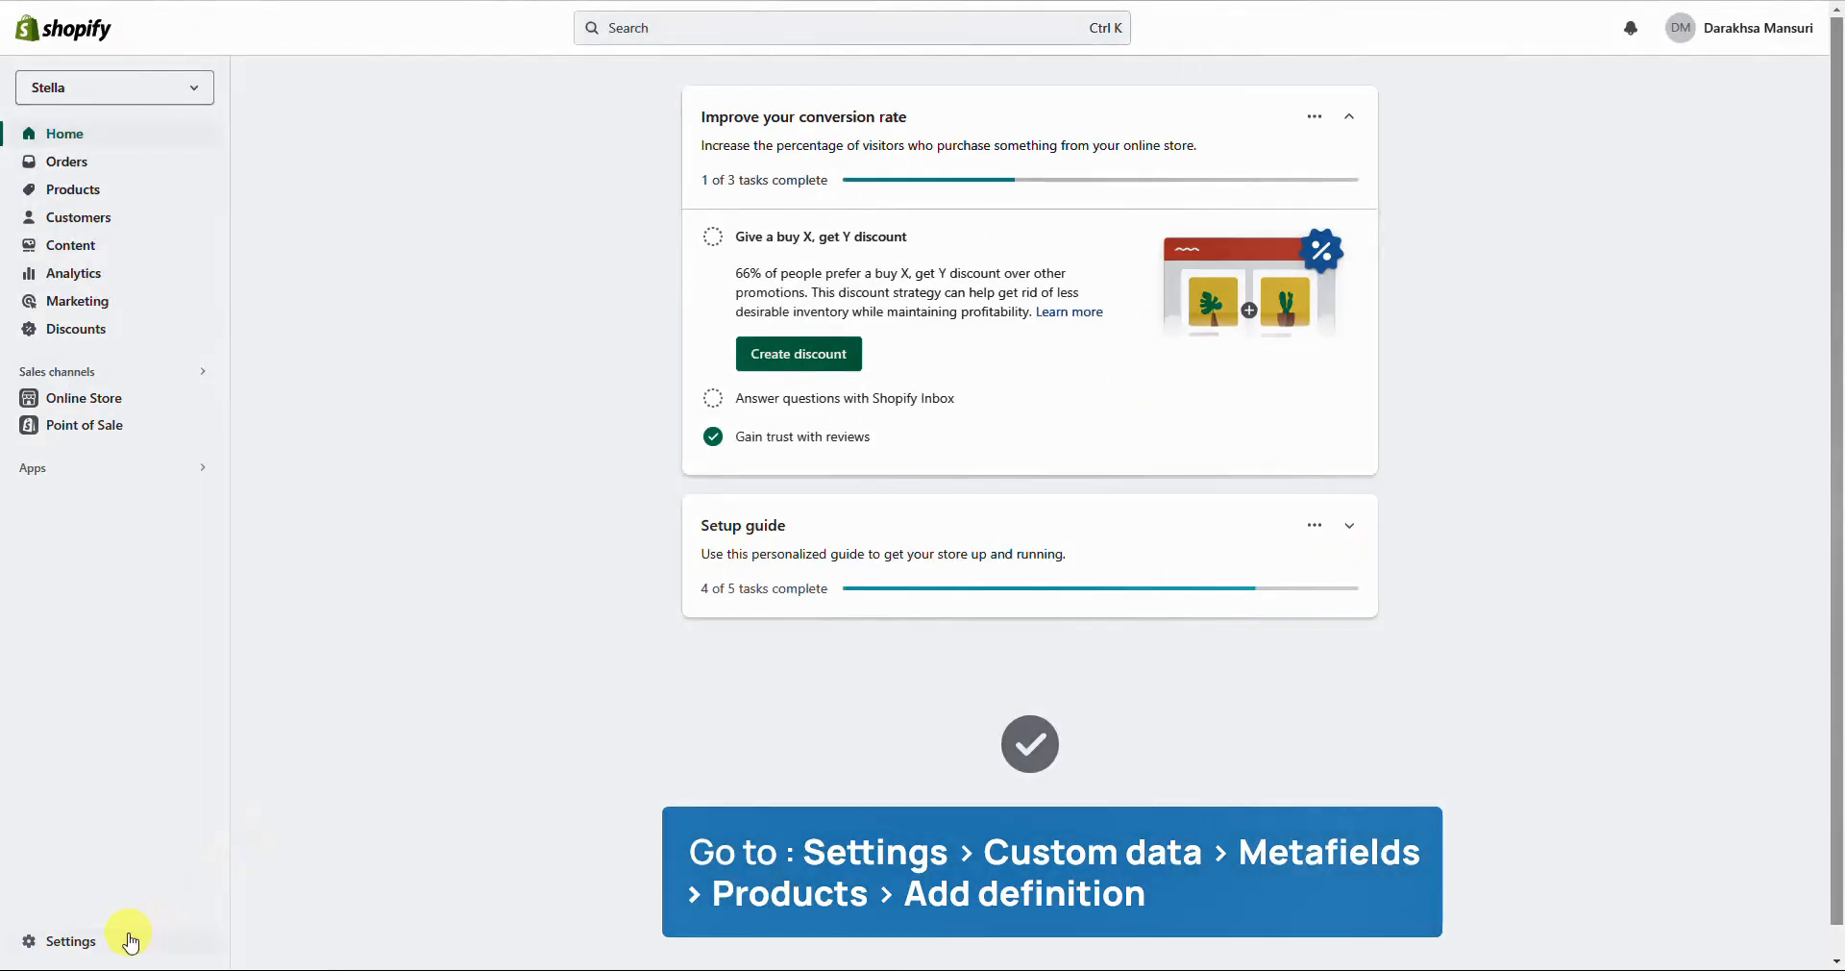
# In the Shopify admin's custom data settings, start a new metafield definition for products.
pyautogui.click(130, 940)
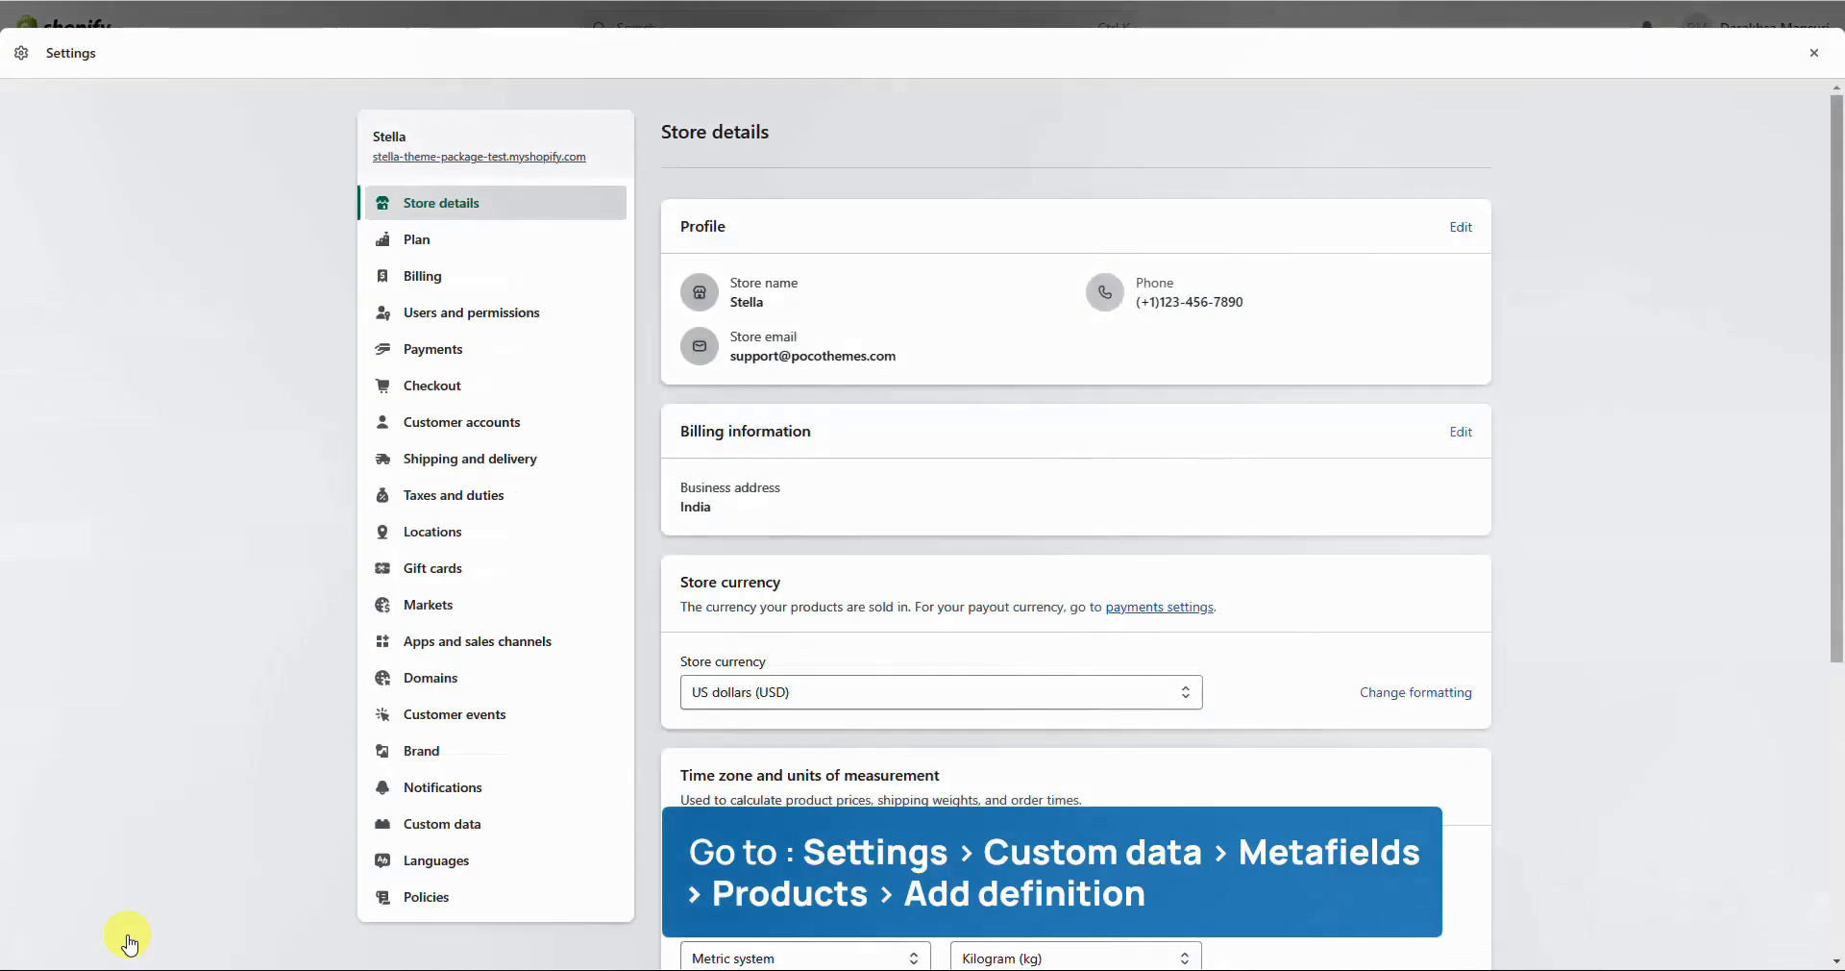
pyautogui.click(445, 829)
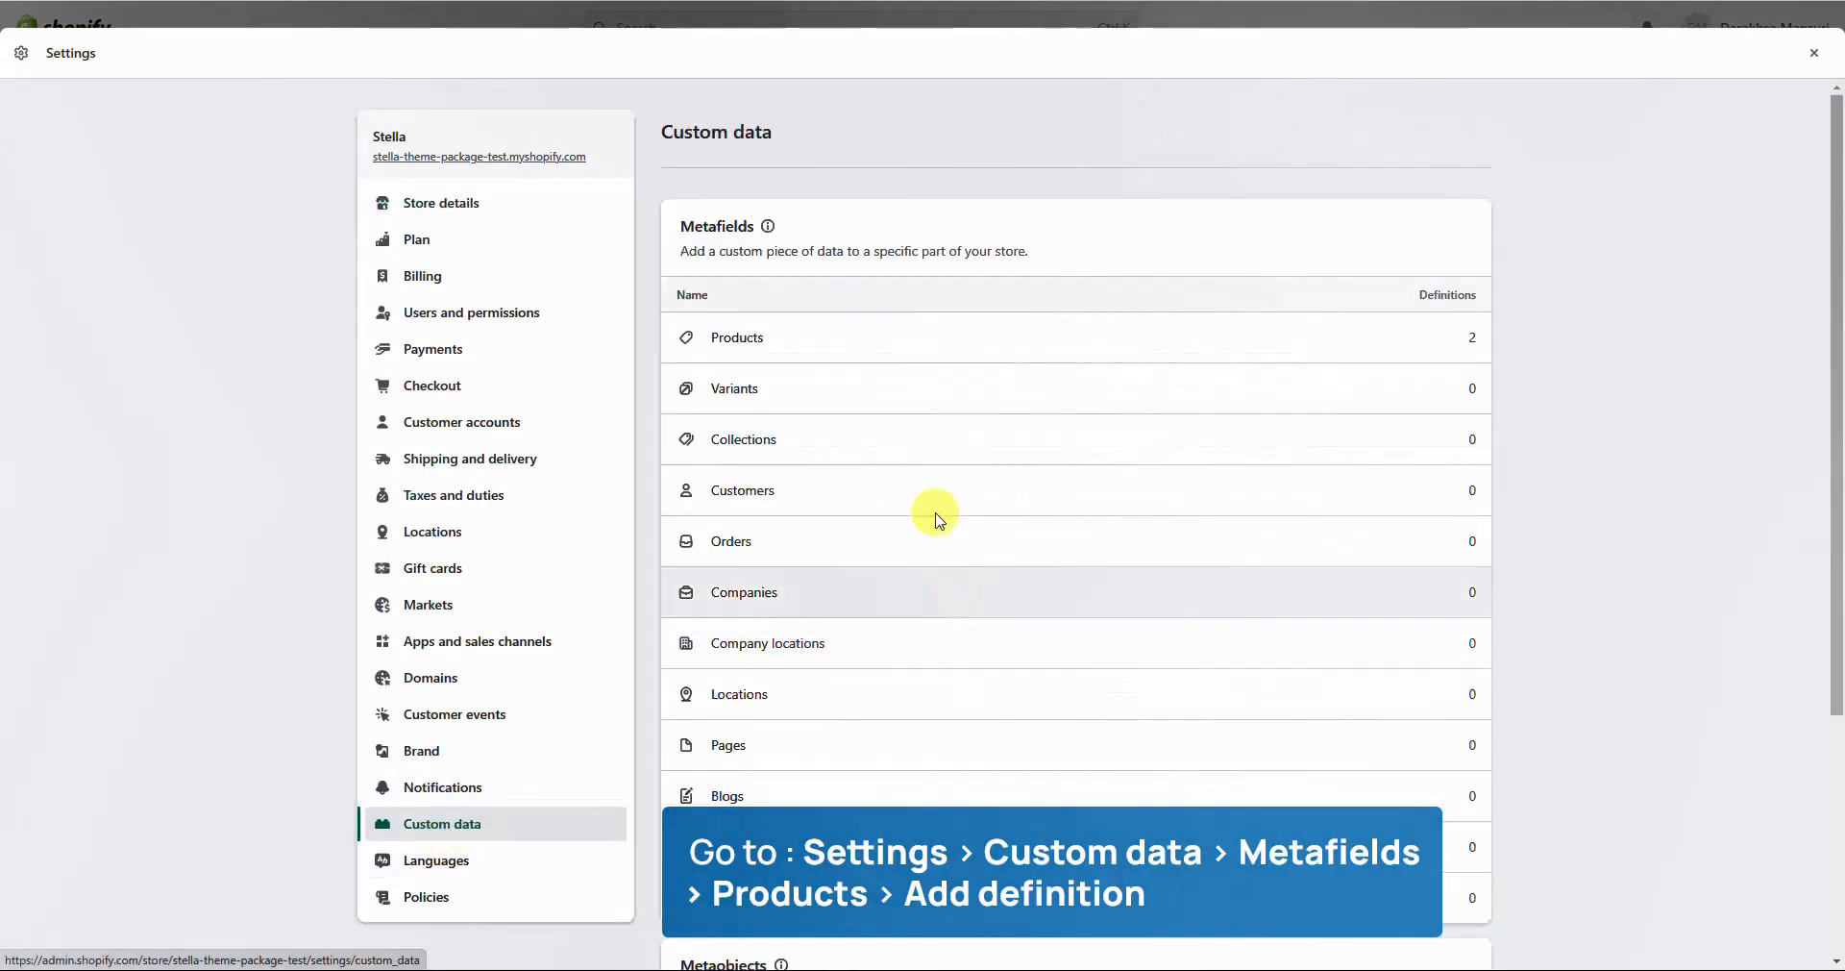
pyautogui.click(823, 350)
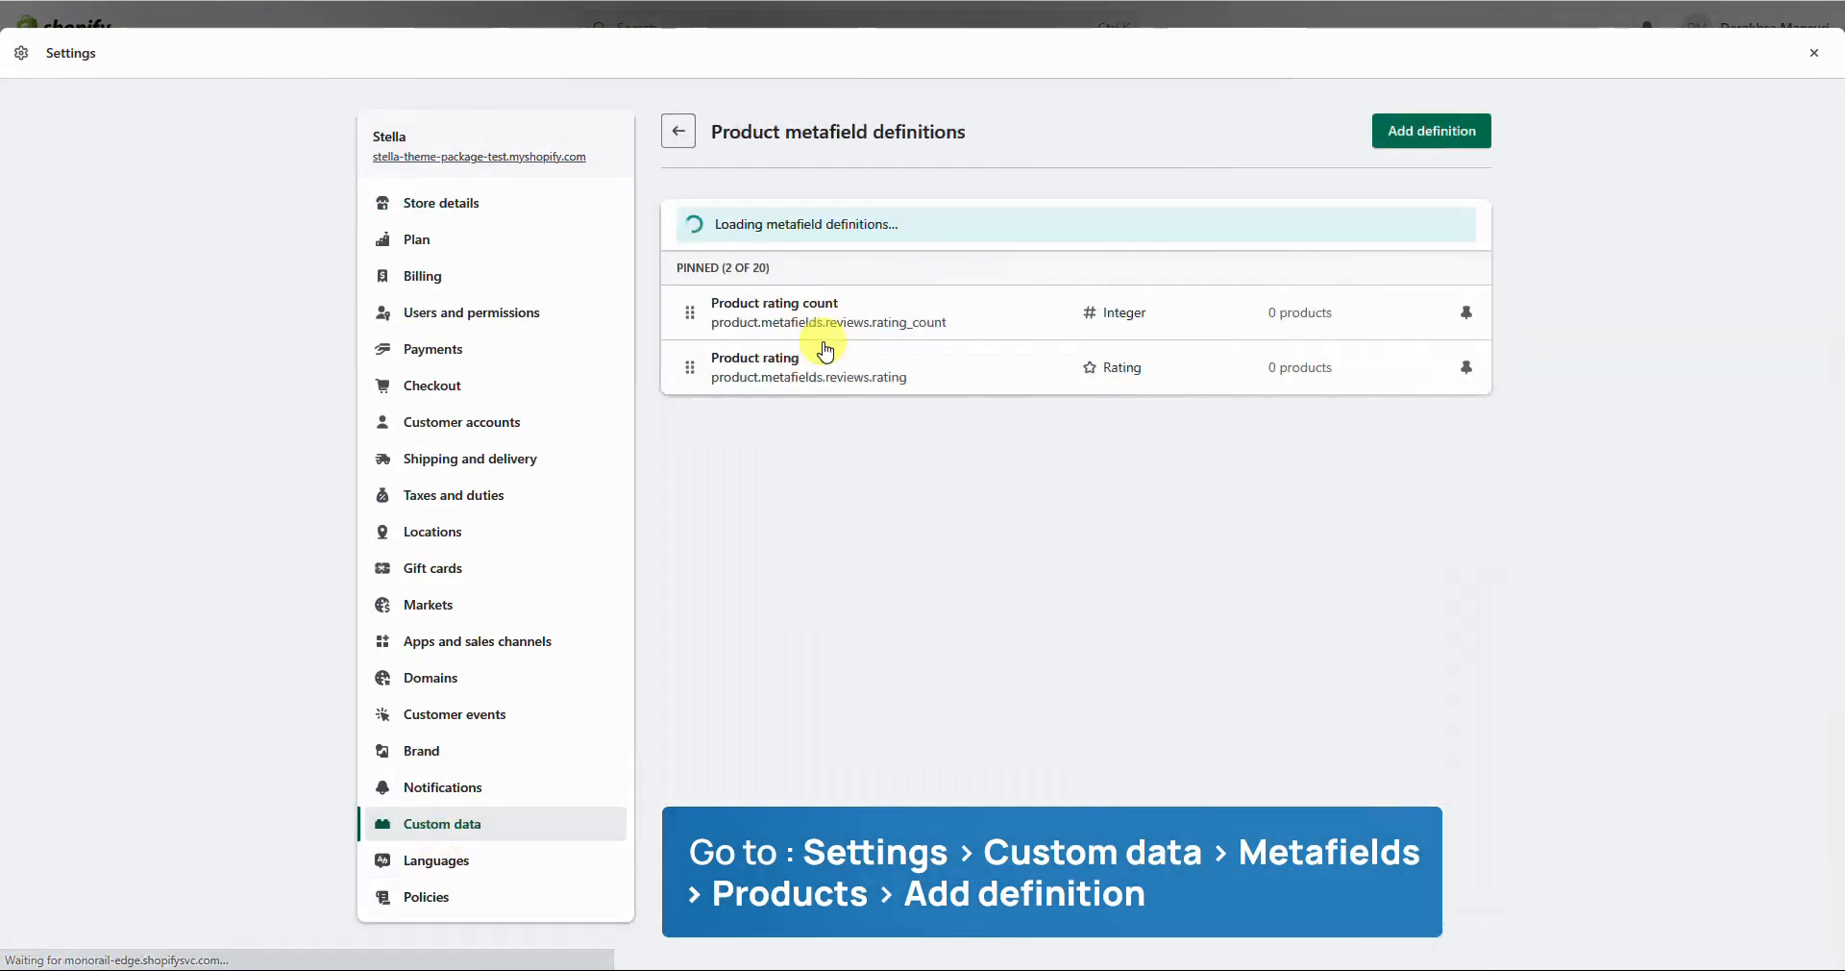
pyautogui.click(1422, 130)
# Name the metafield definition "Product additional information" and describe it as "Add text additional information to the metafield for the product in the product detail page".
pyautogui.click(1114, 268)
pyautogui.write('Product additional information')
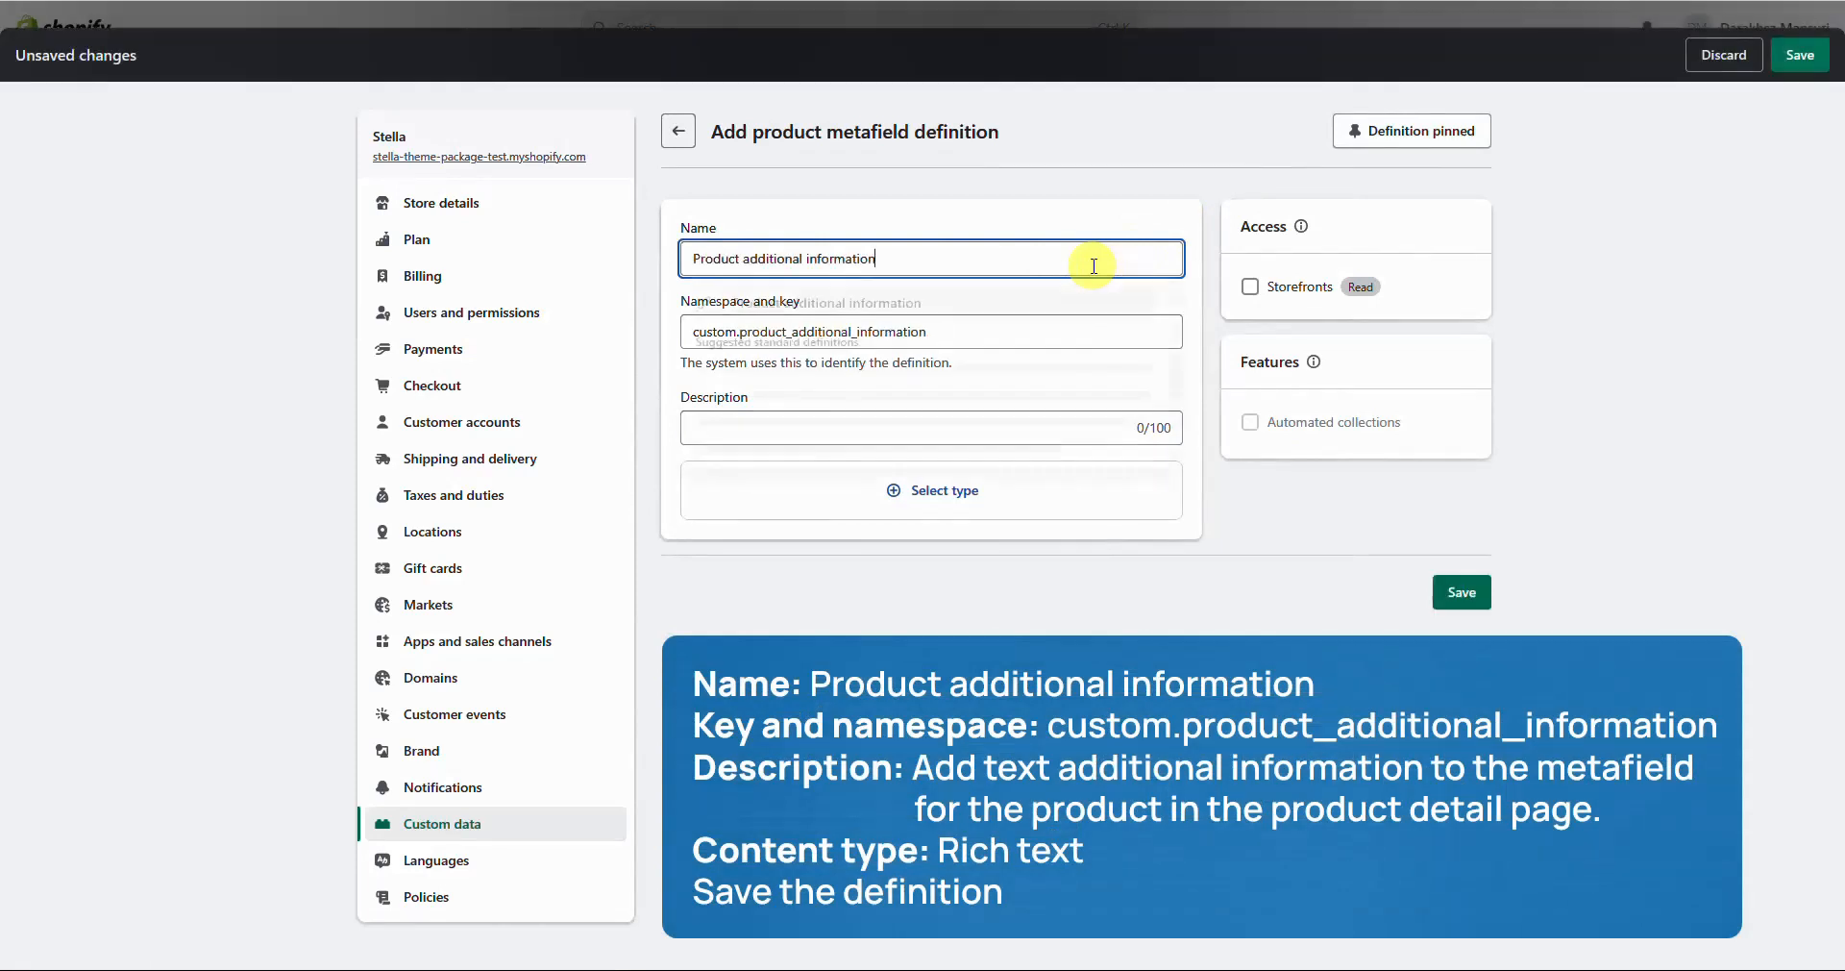
pyautogui.click(880, 313)
pyautogui.click(778, 418)
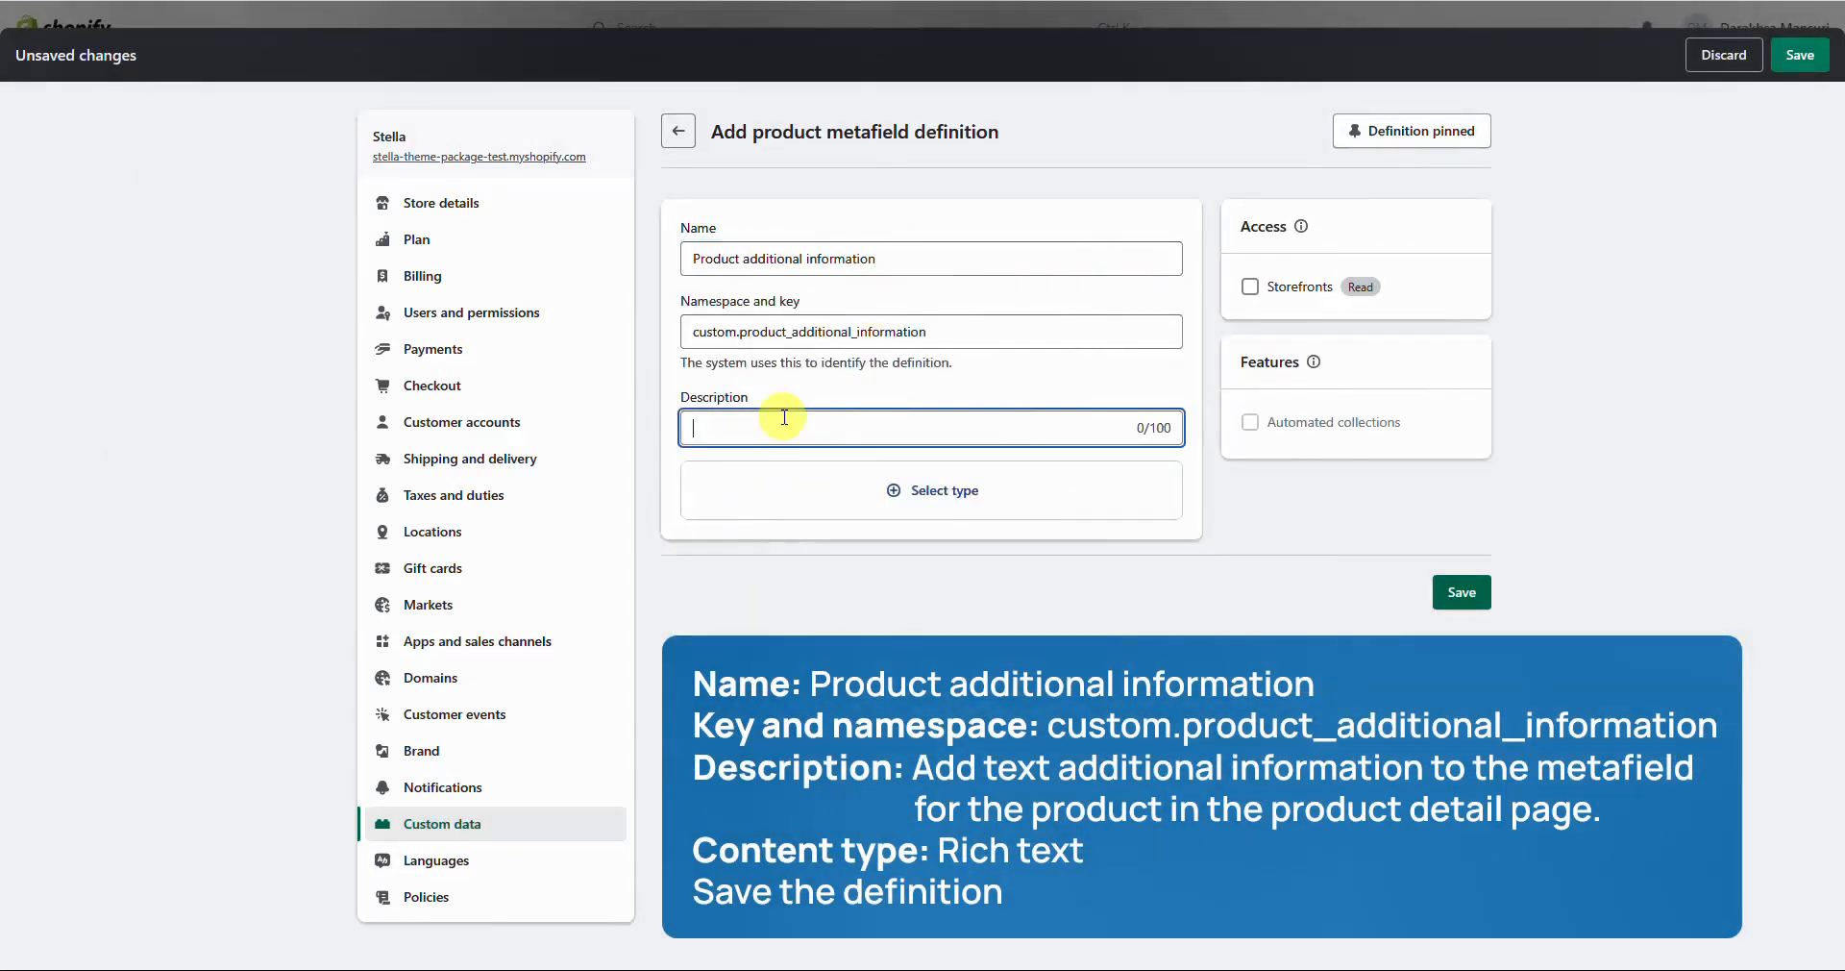
pyautogui.write('Add text additional information to the metafield for the product in the product detail page')
pyautogui.click(908, 597)
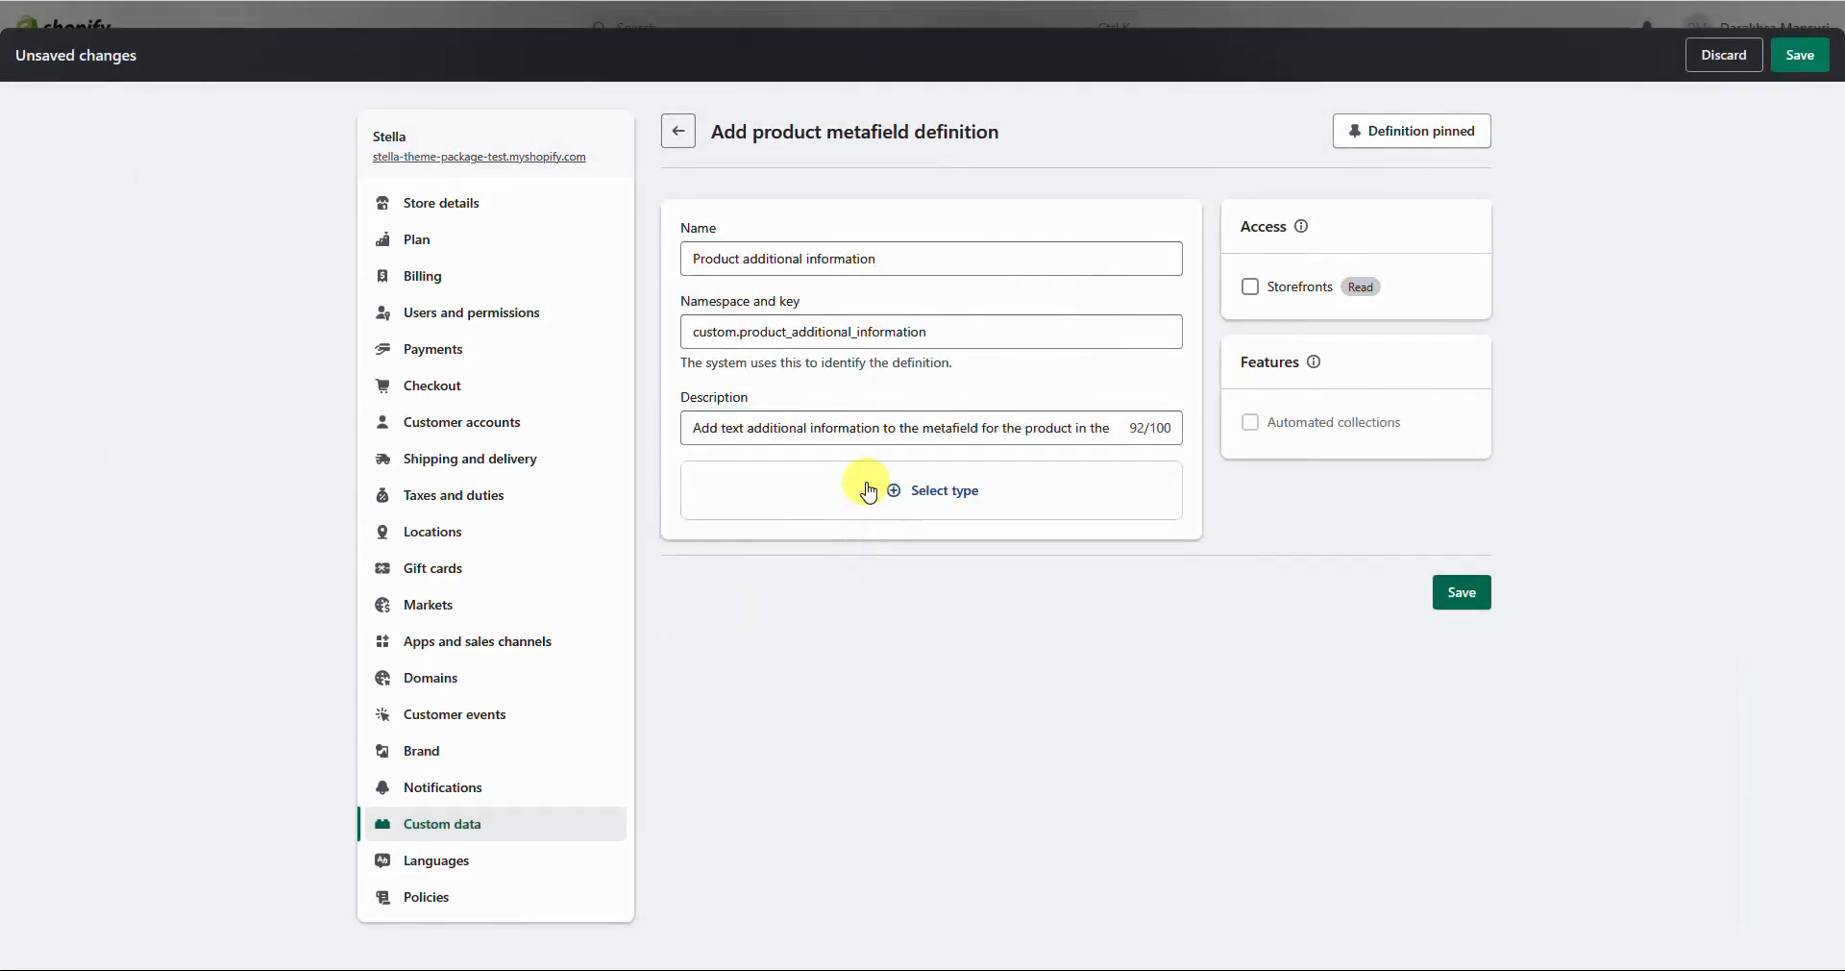
# Set the Product additional information definition's content type to Rich text and save the definition.
pyautogui.click(868, 488)
pyautogui.moveTo(1174, 618); pyautogui.dragTo(1017, 761)
pyautogui.click(863, 752)
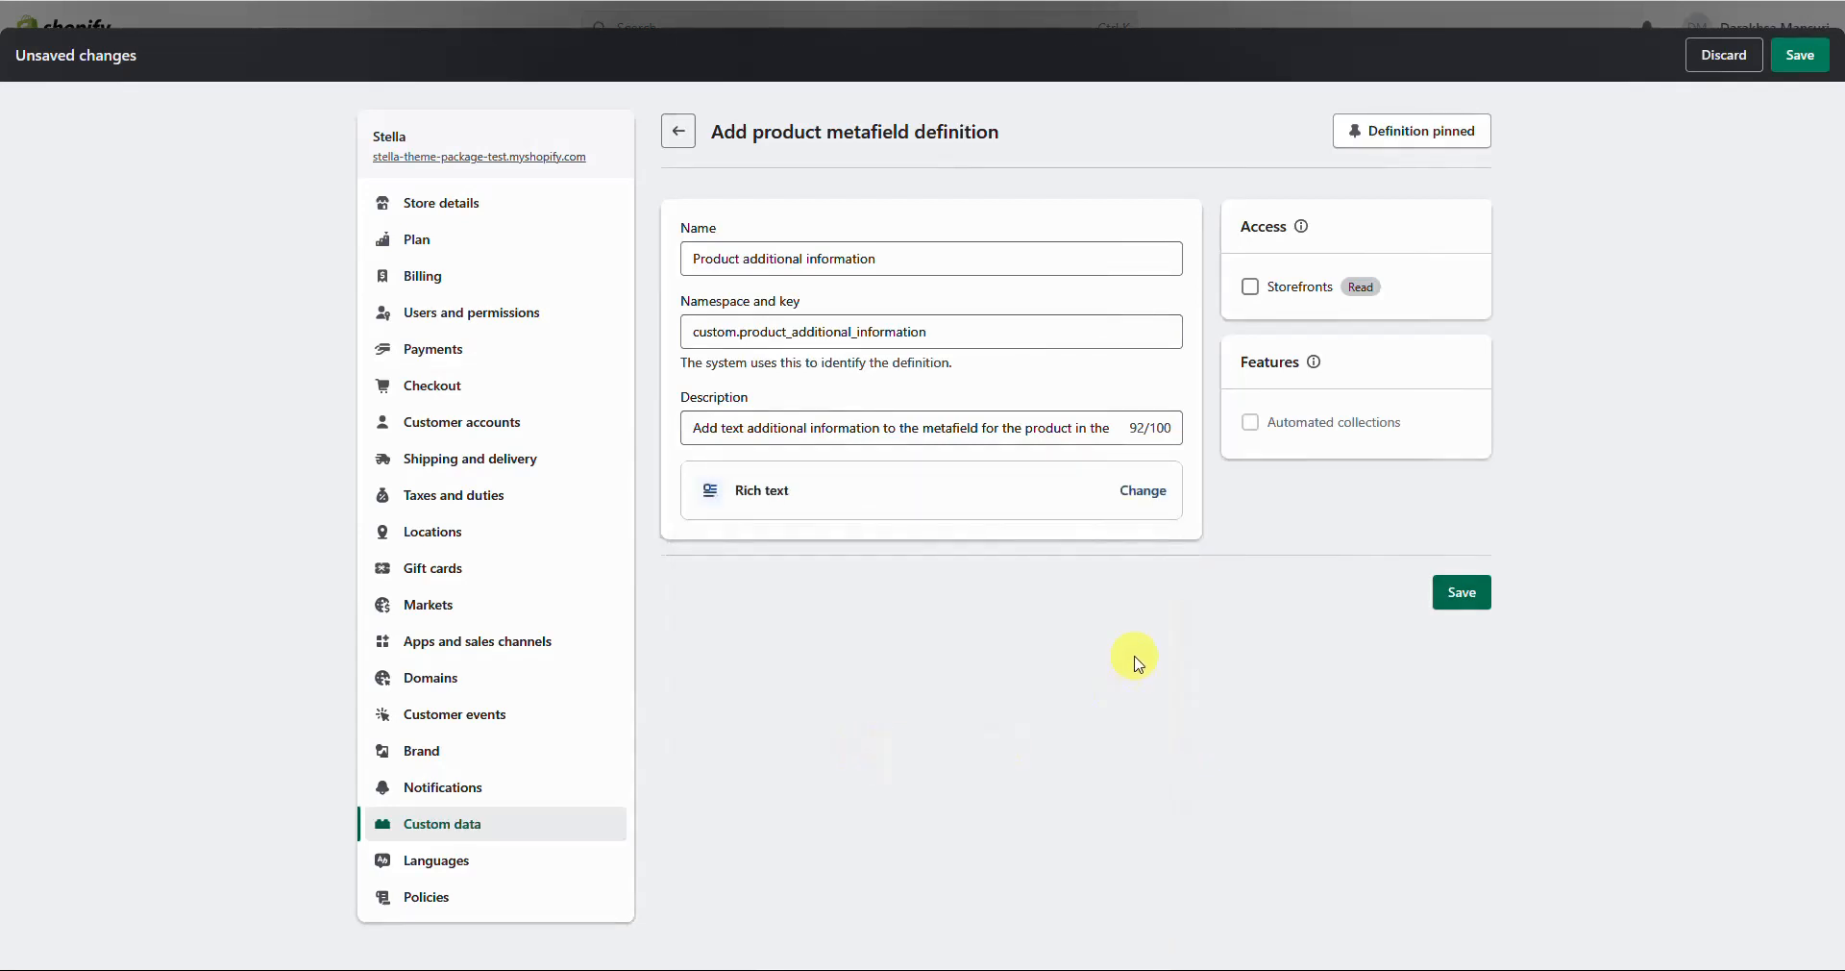
pyautogui.click(1462, 592)
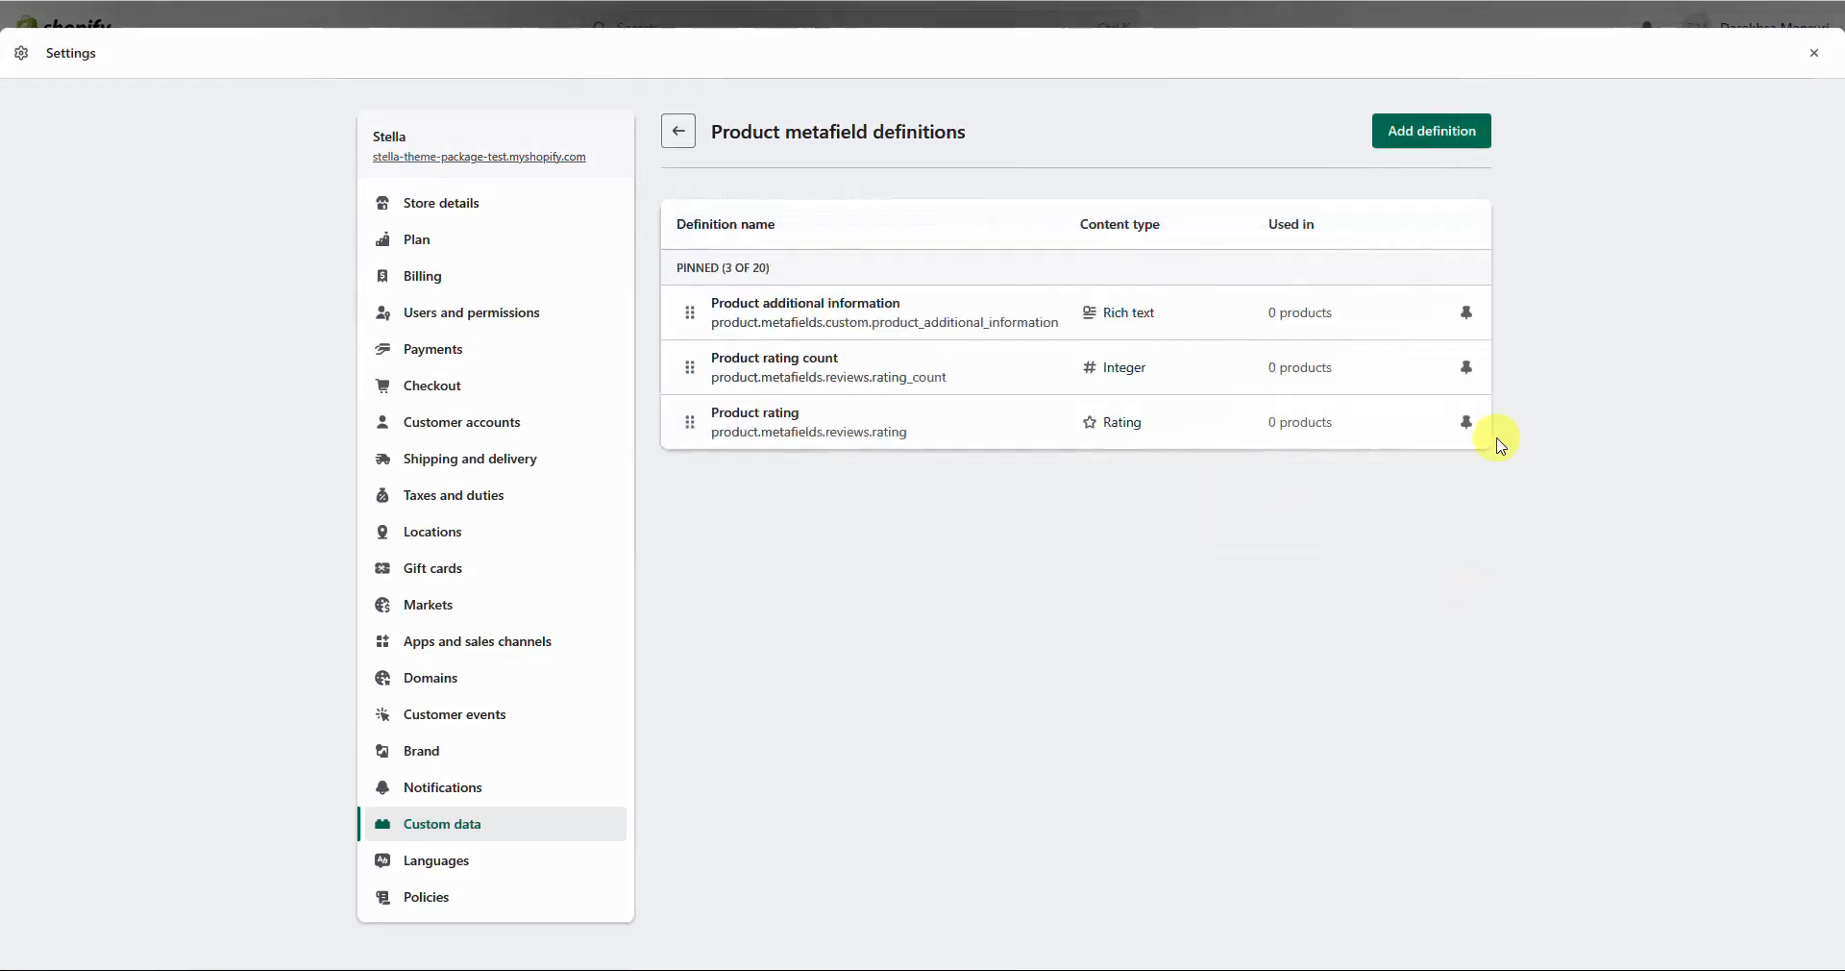
# Start another product metafield definition named "Product videos", described as "Add URL Product videos to the metafield for the product in the product detail page.".
pyautogui.click(1437, 130)
pyautogui.click(987, 251)
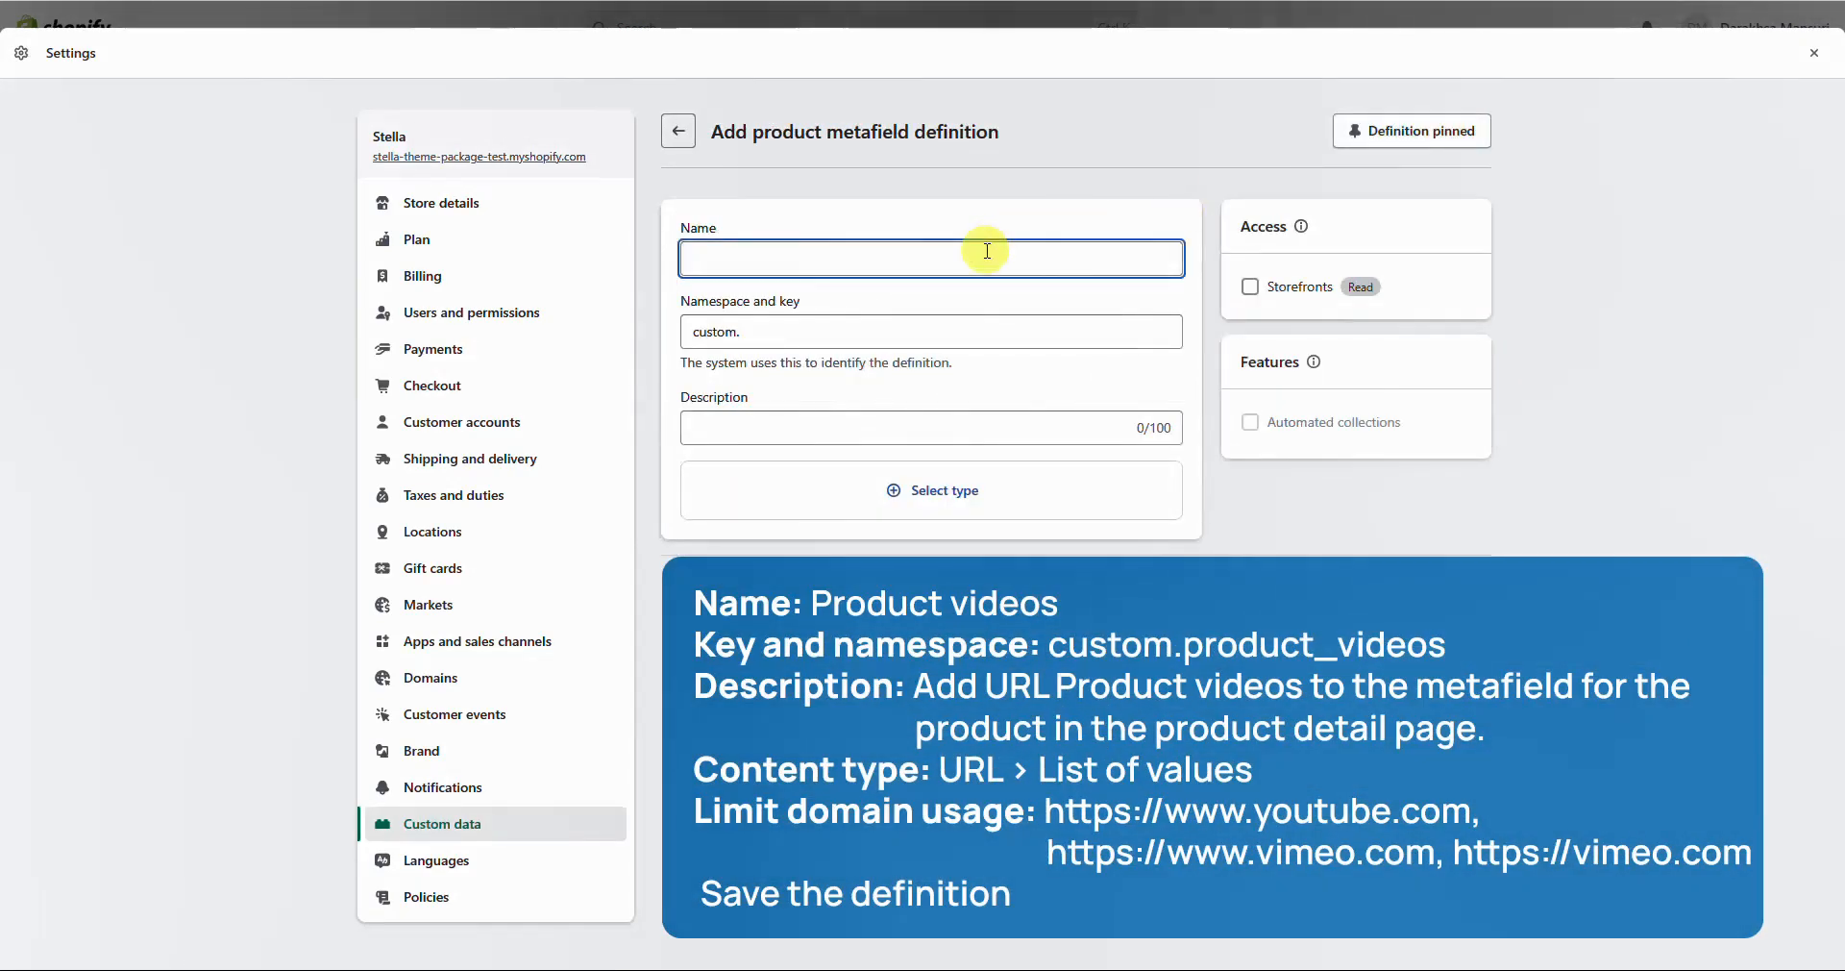
pyautogui.write('Product videos')
pyautogui.click(826, 310)
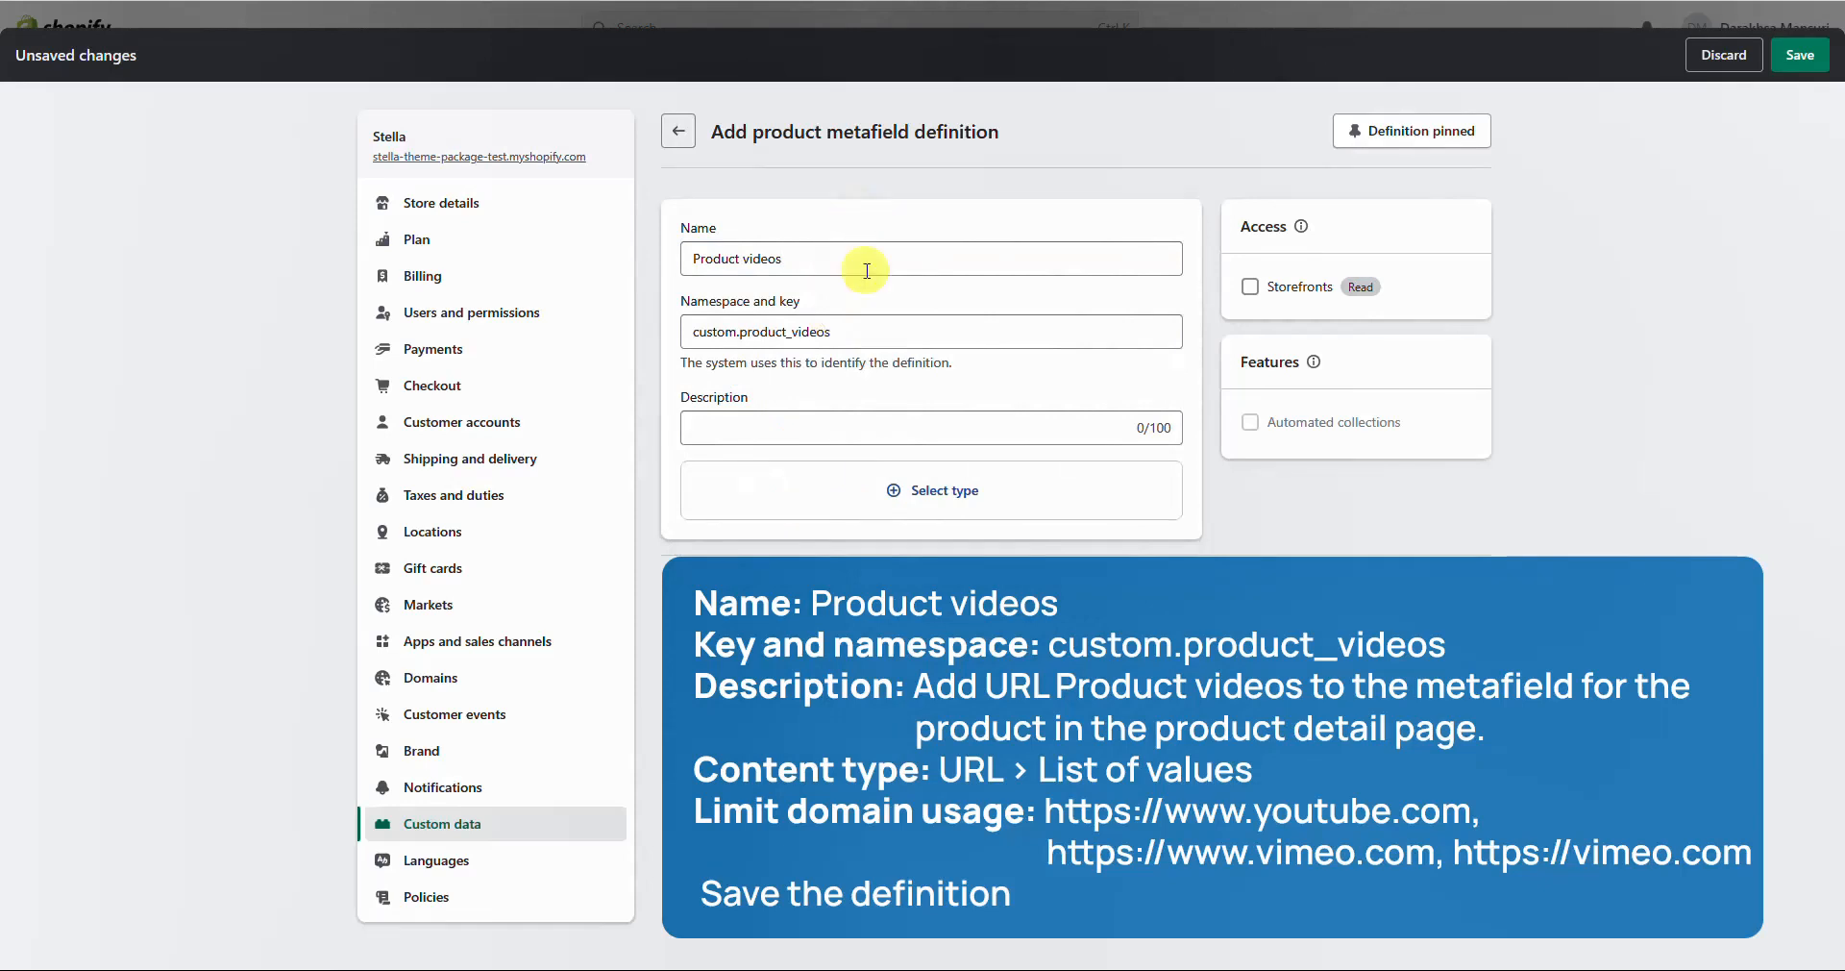
pyautogui.click(864, 430)
pyautogui.write('Add URL Product videos to the metafield for the product in the product detail page.')
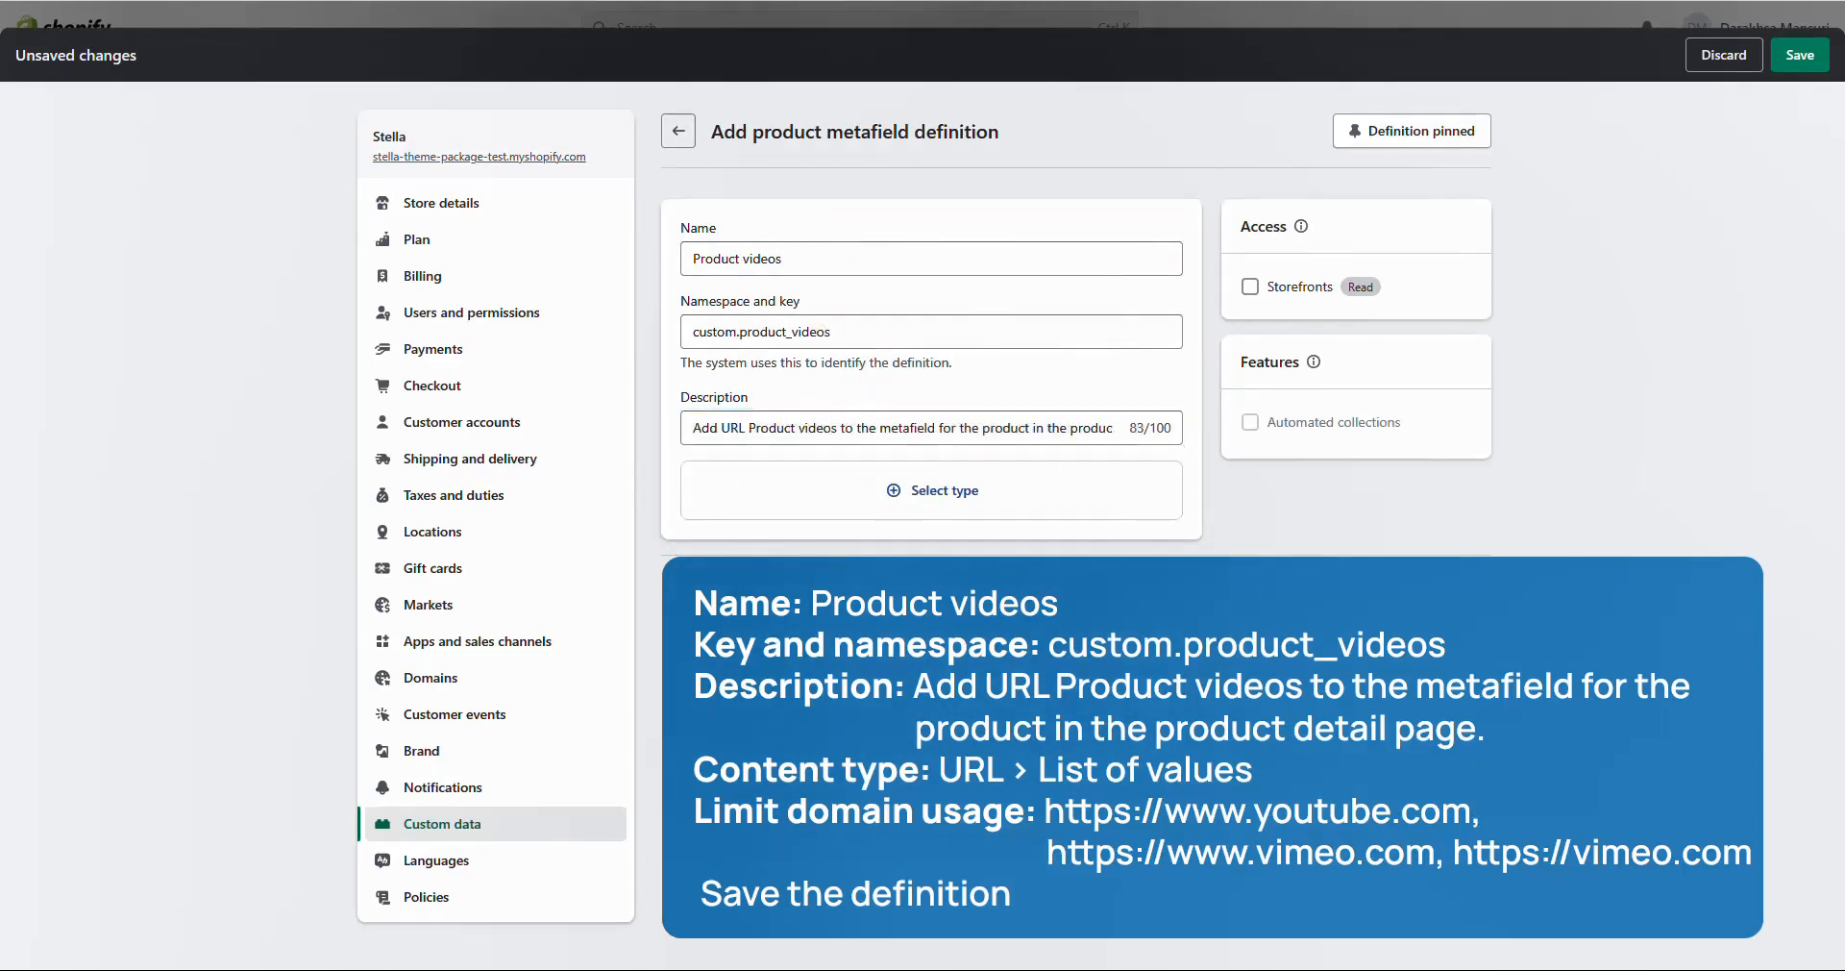
# Set the Product videos definition's content type to URL and let it accept a list of values.
pyautogui.click(946, 491)
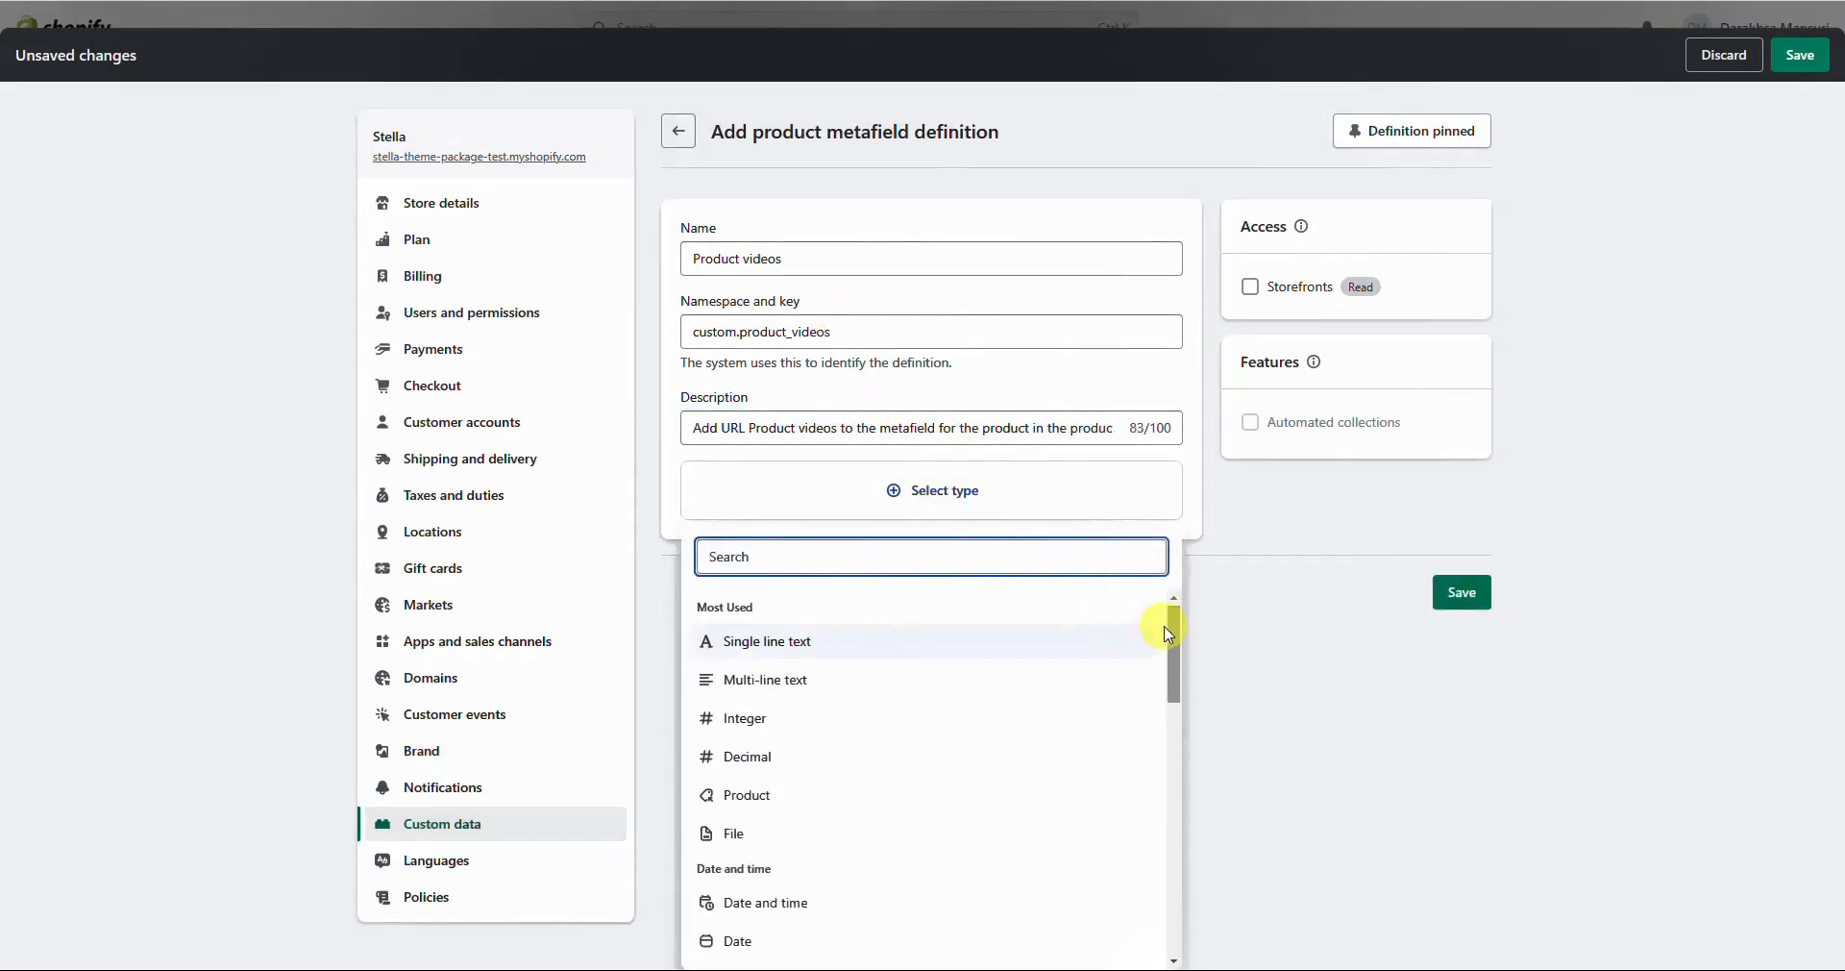
pyautogui.moveTo(1174, 625); pyautogui.dragTo(1203, 859)
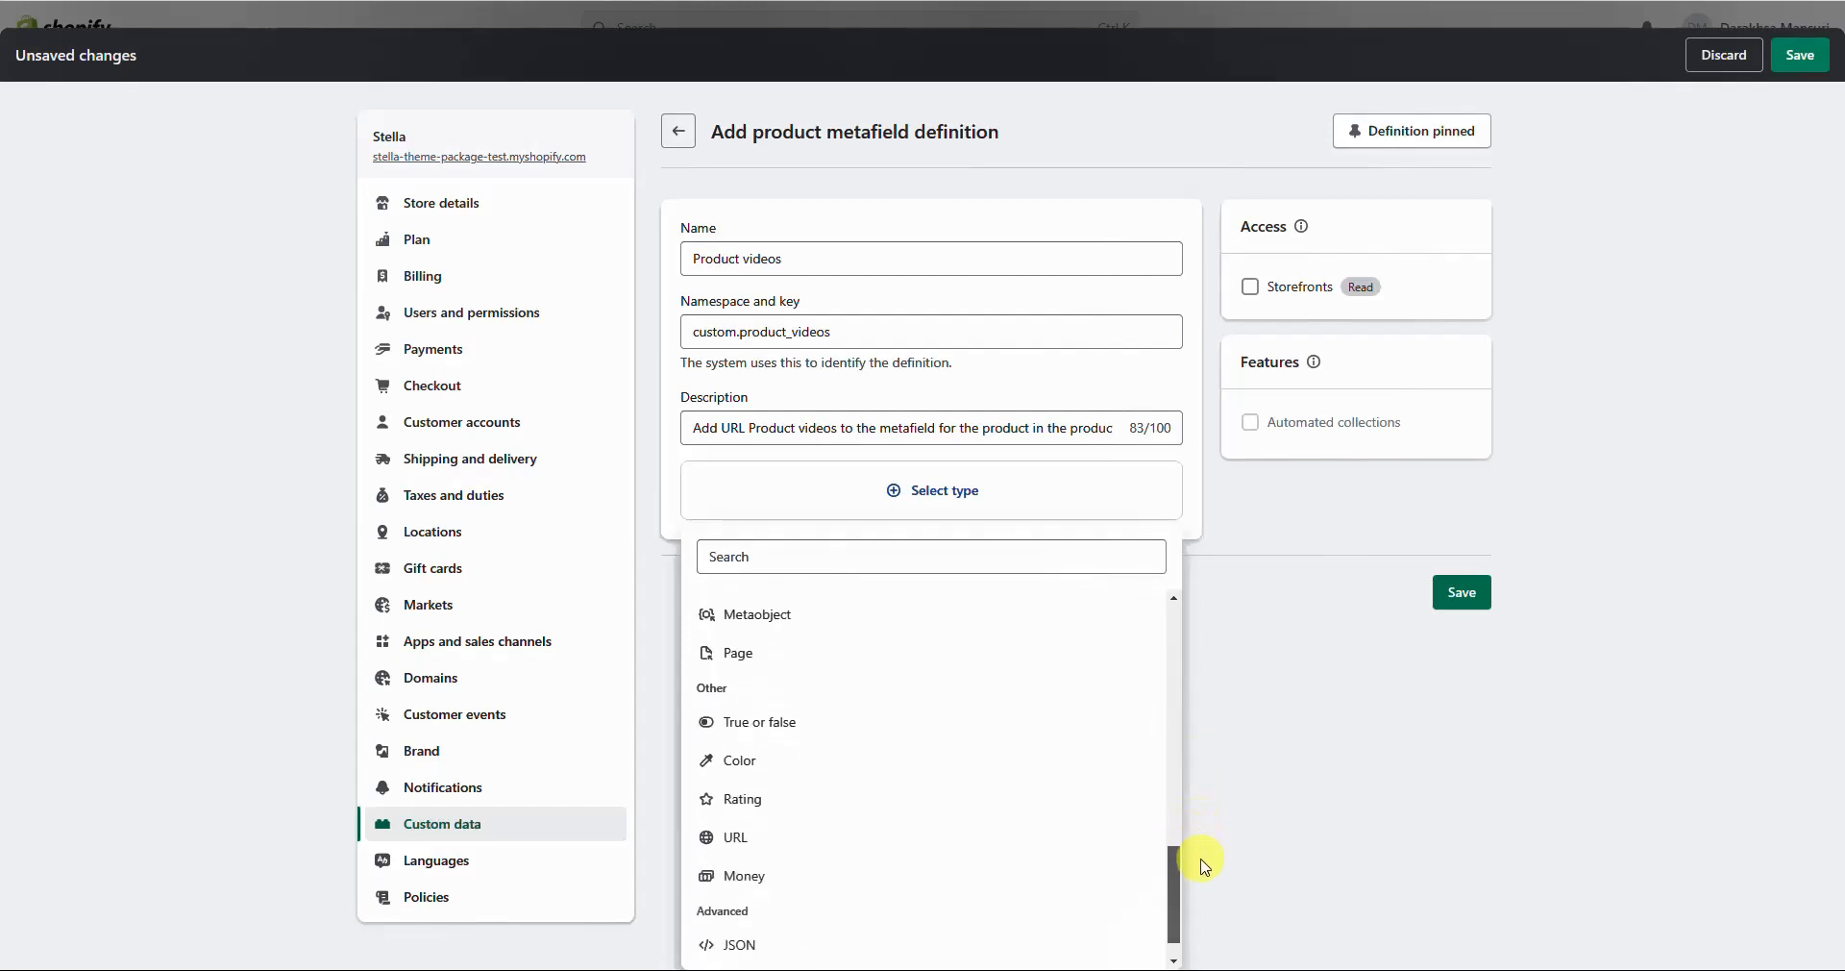
pyautogui.click(885, 829)
pyautogui.click(1050, 575)
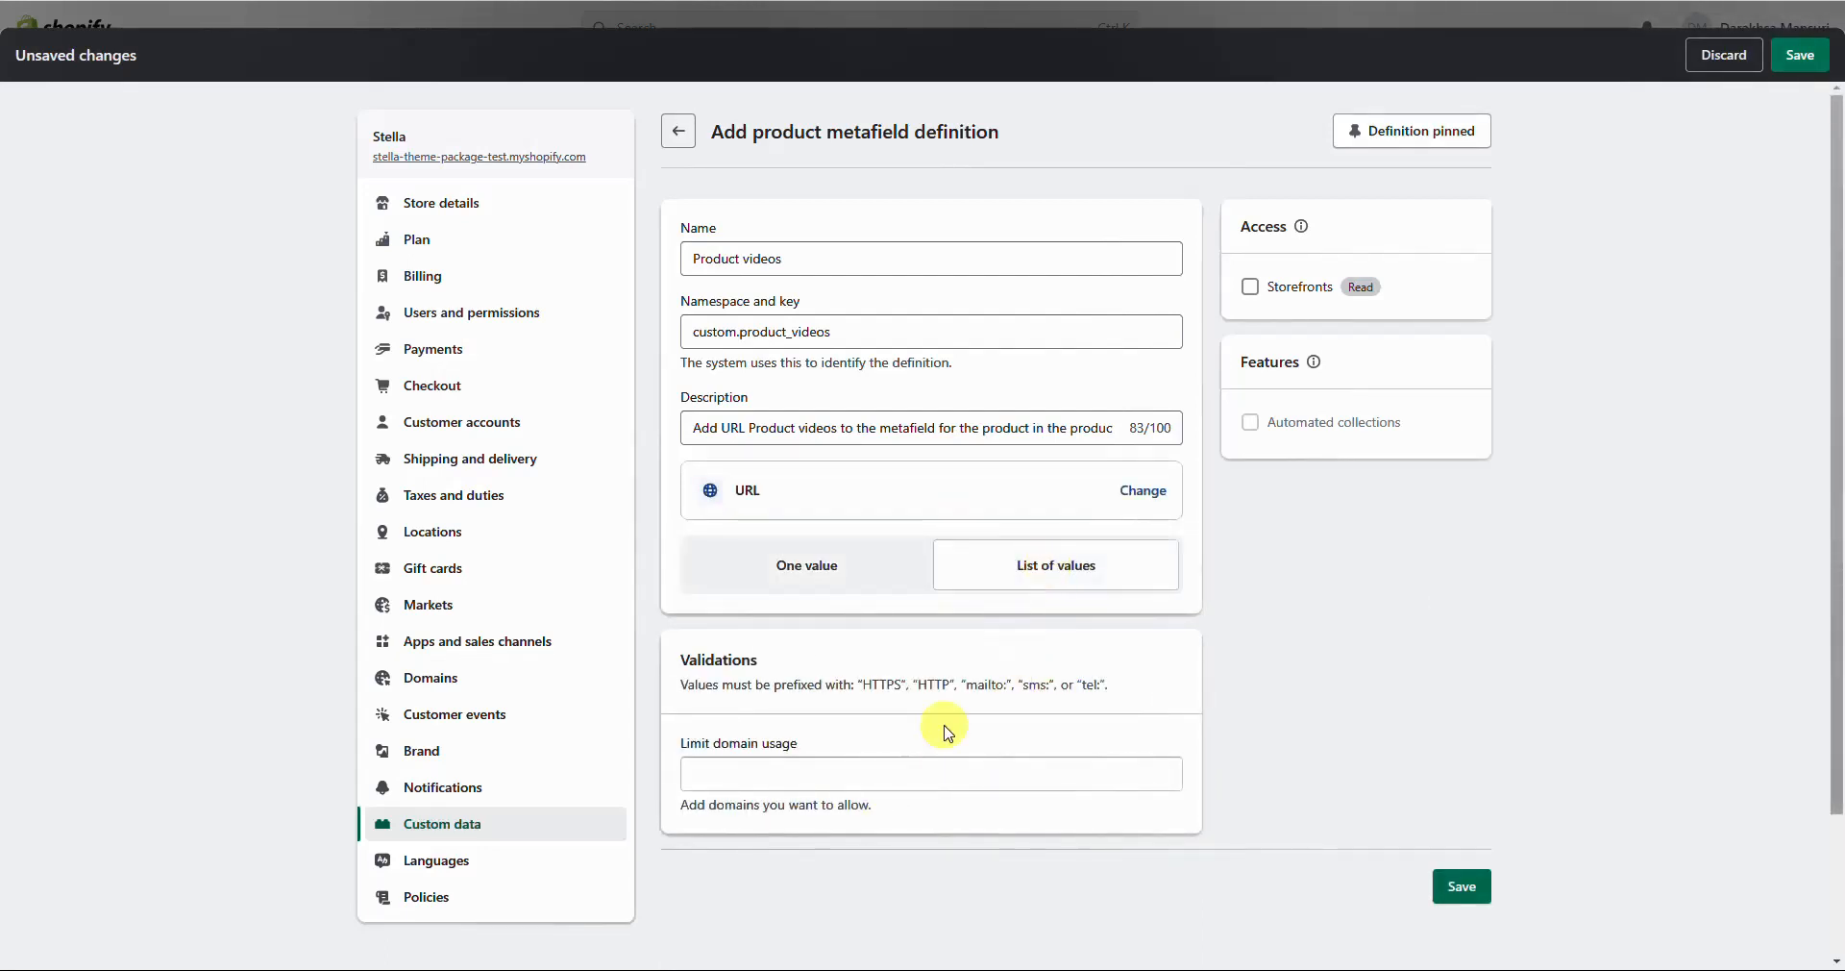
pyautogui.click(884, 776)
pyautogui.press('Return')
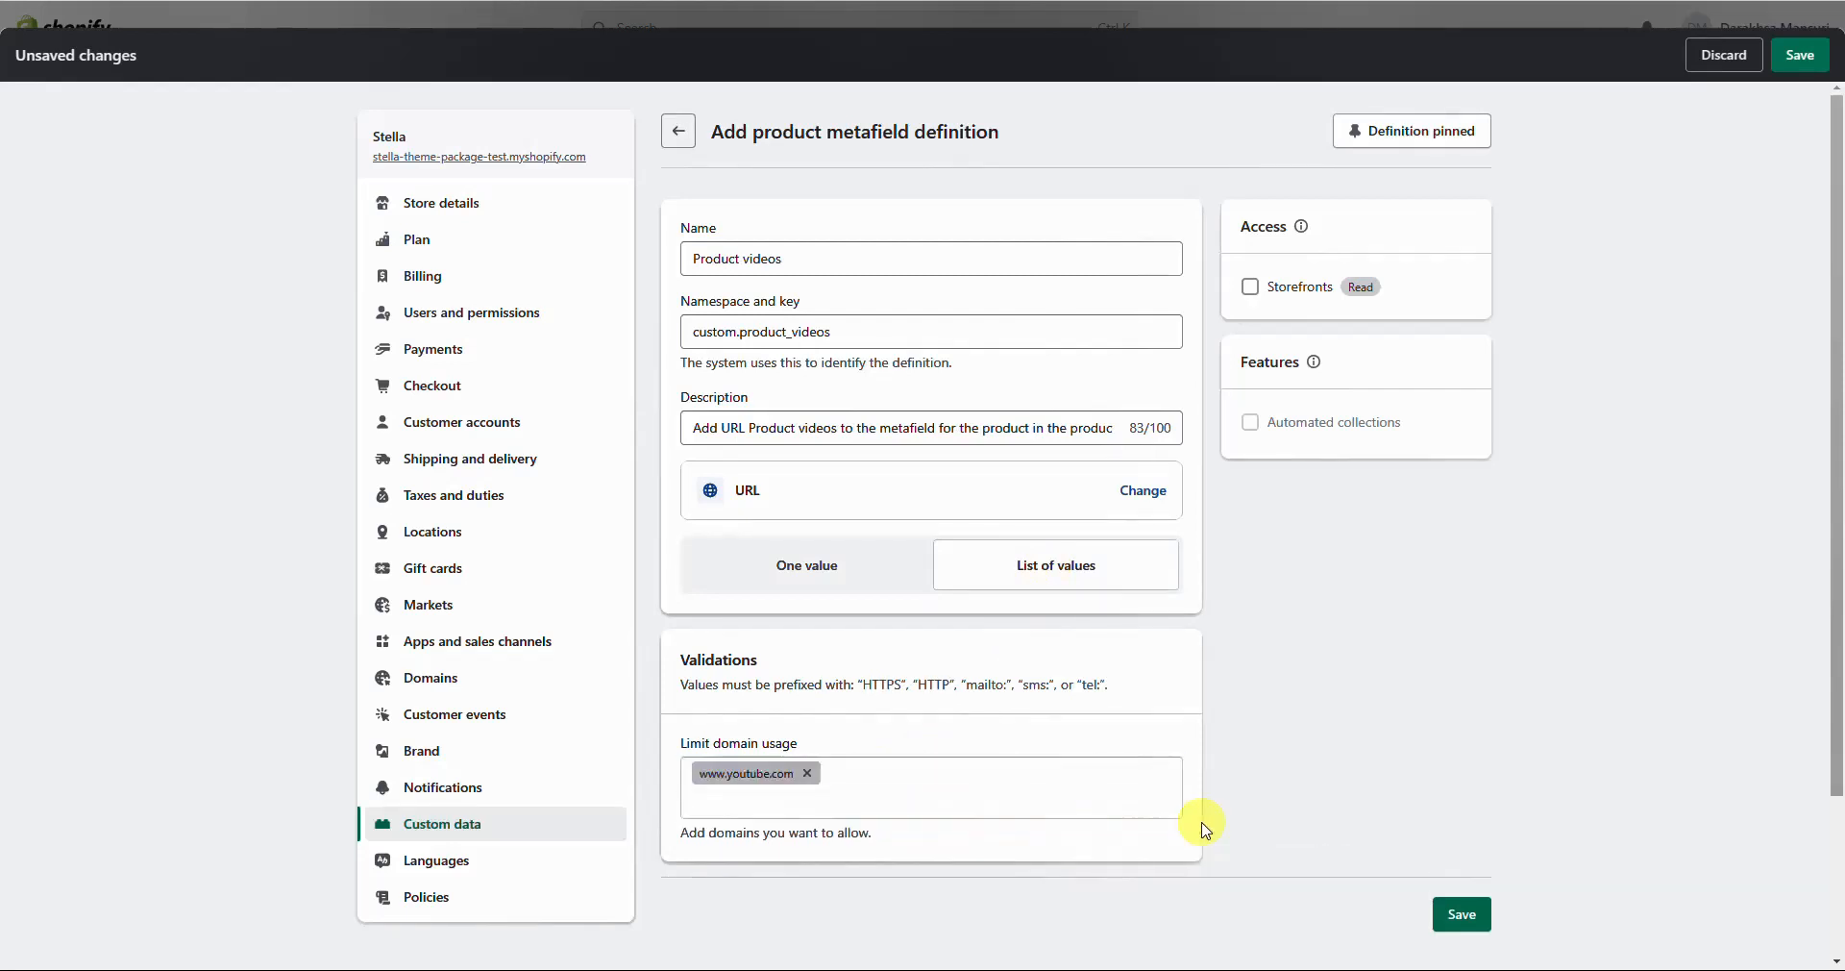
pyautogui.write('www.vimeo.com')
pyautogui.press('Return')
pyautogui.click(1337, 752)
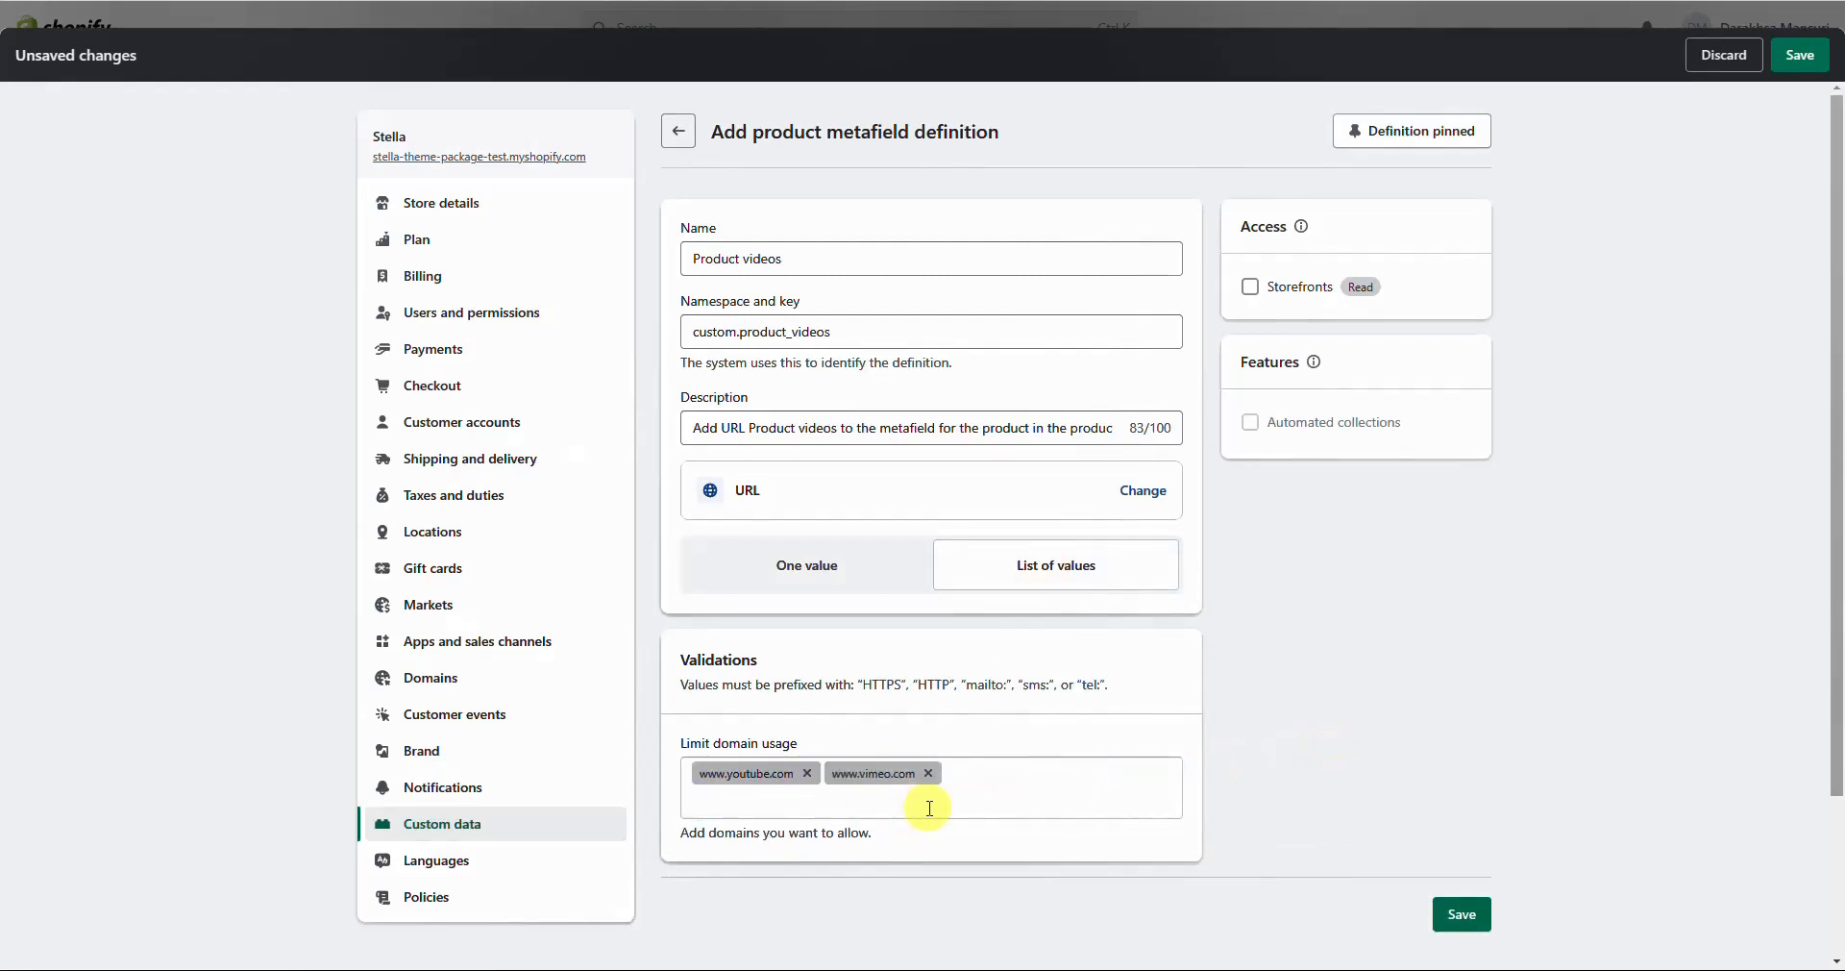
pyautogui.click(1091, 795)
pyautogui.write('vimeo.com')
pyautogui.press('Return')
pyautogui.click(1407, 733)
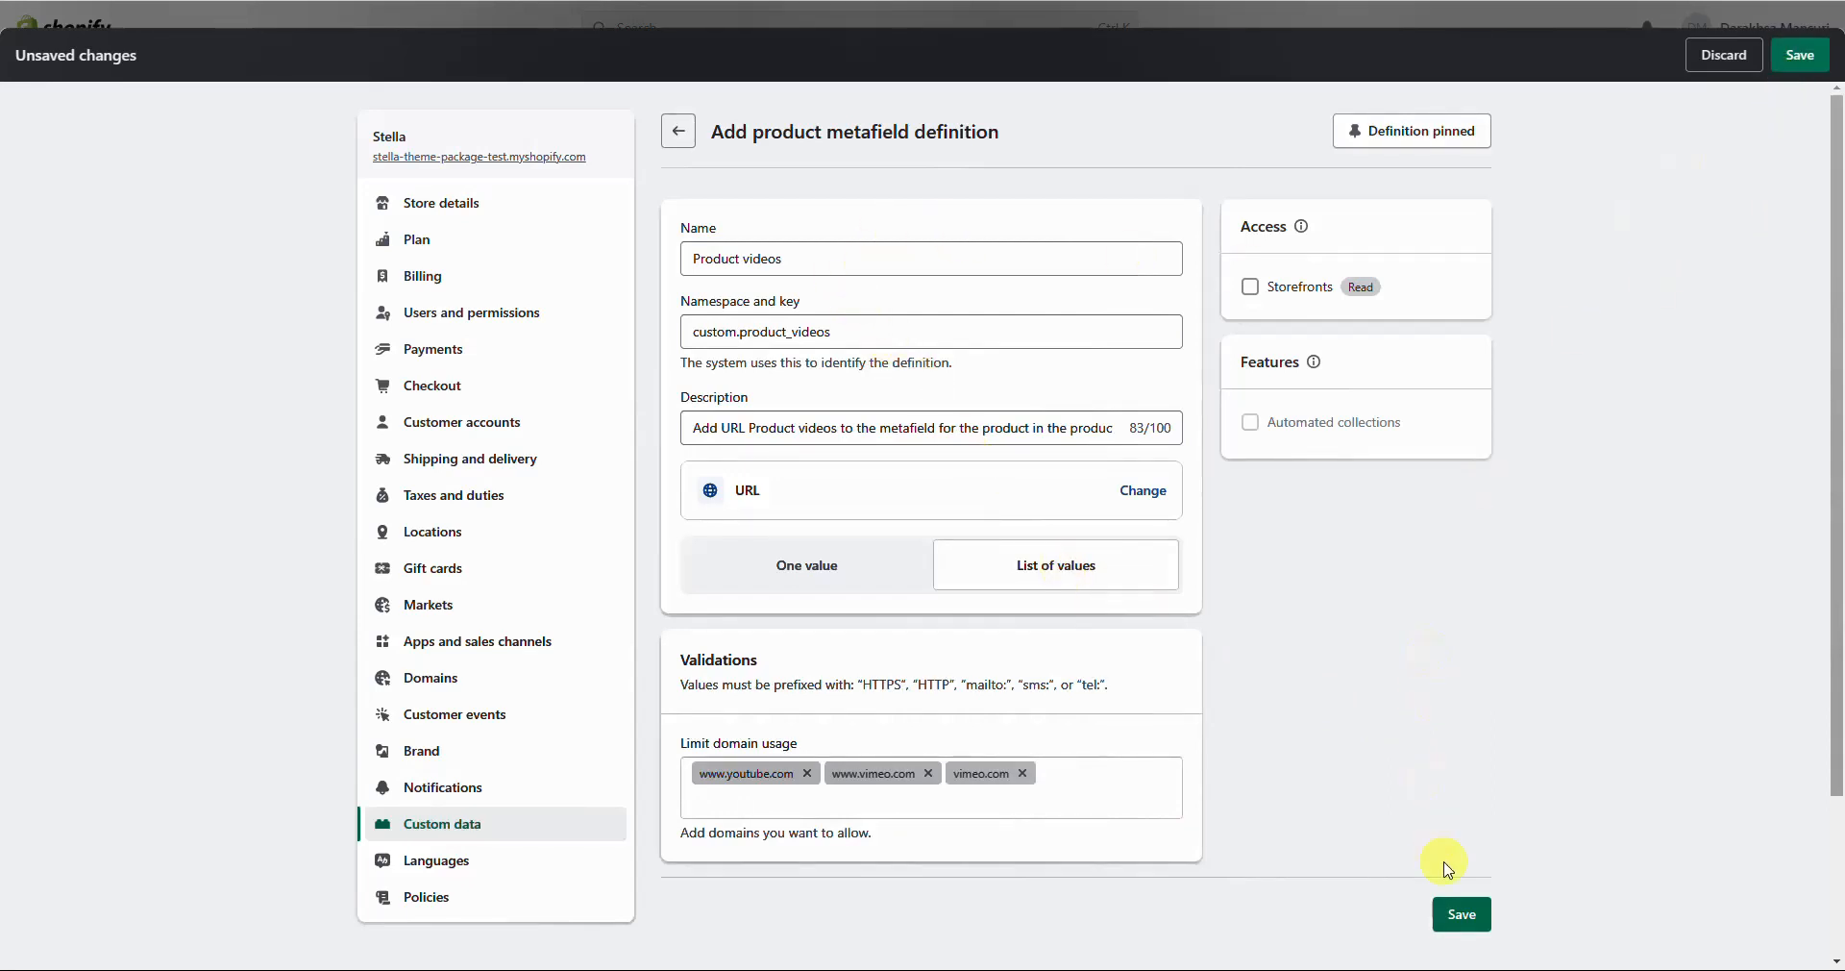
pyautogui.click(1462, 914)
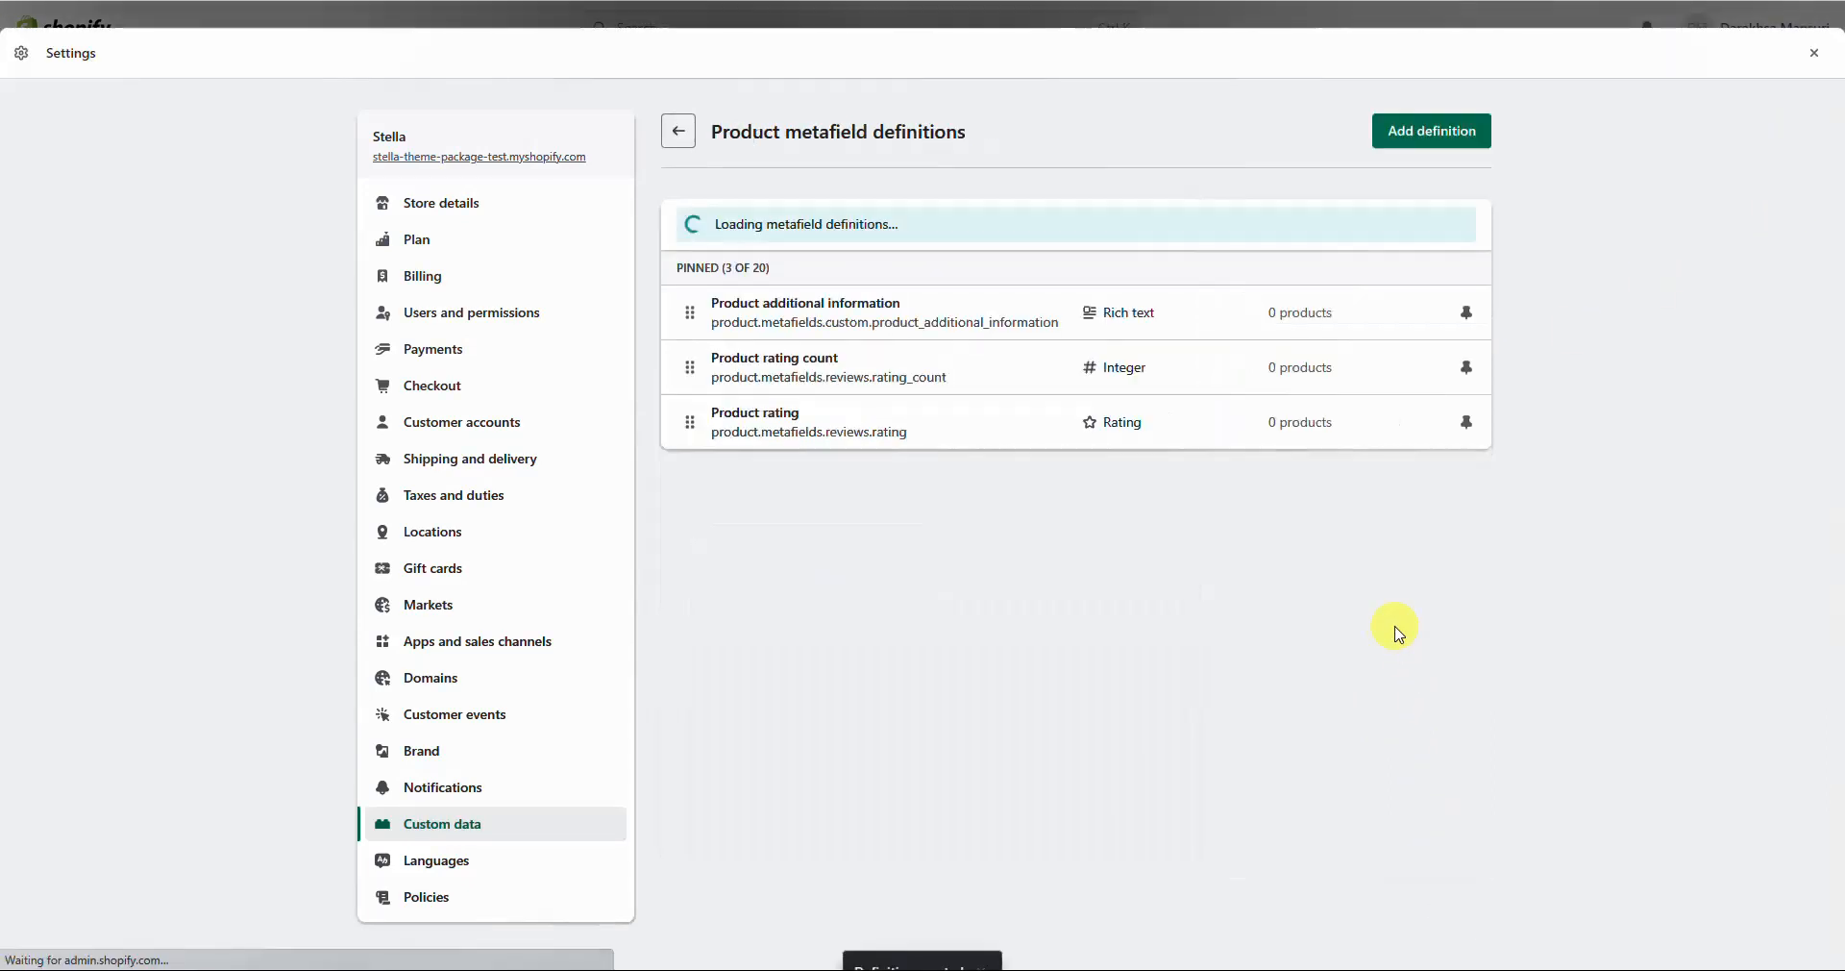
# Start a product metafield definition named "Product custom tab", described as "Add text product custom to the metafield for the product in the product detail page.".
pyautogui.click(1442, 131)
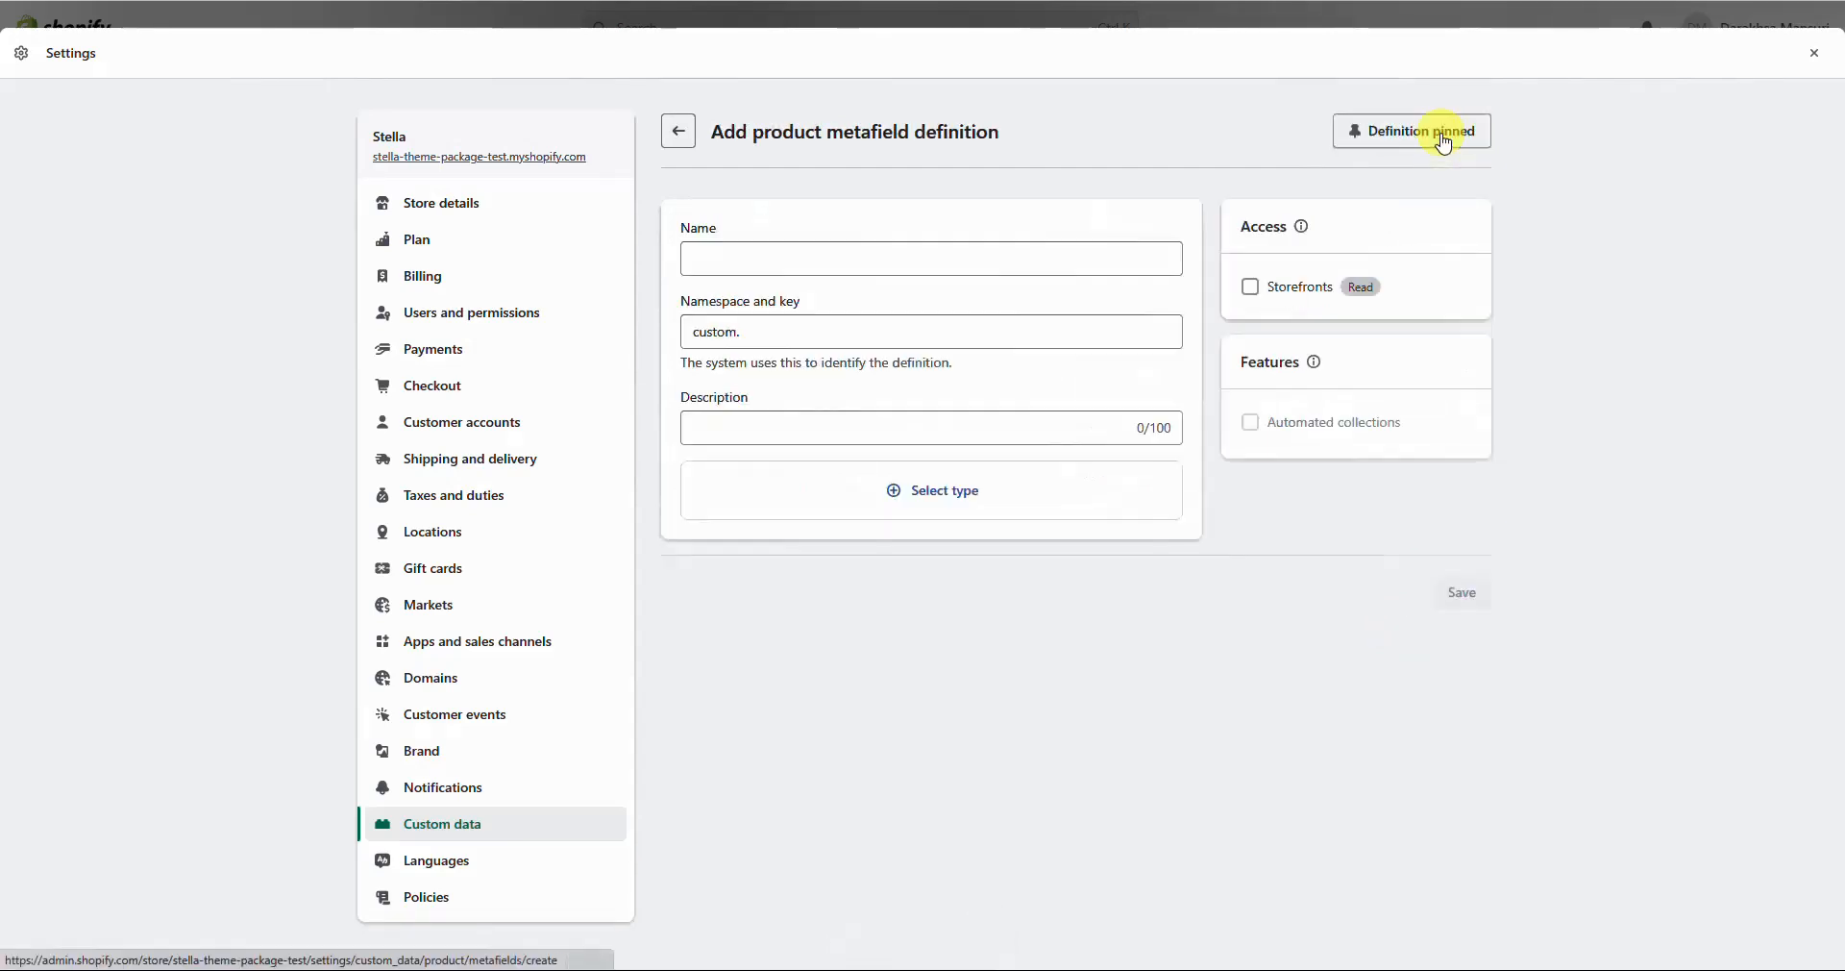
pyautogui.click(941, 262)
pyautogui.write('Product custom tab')
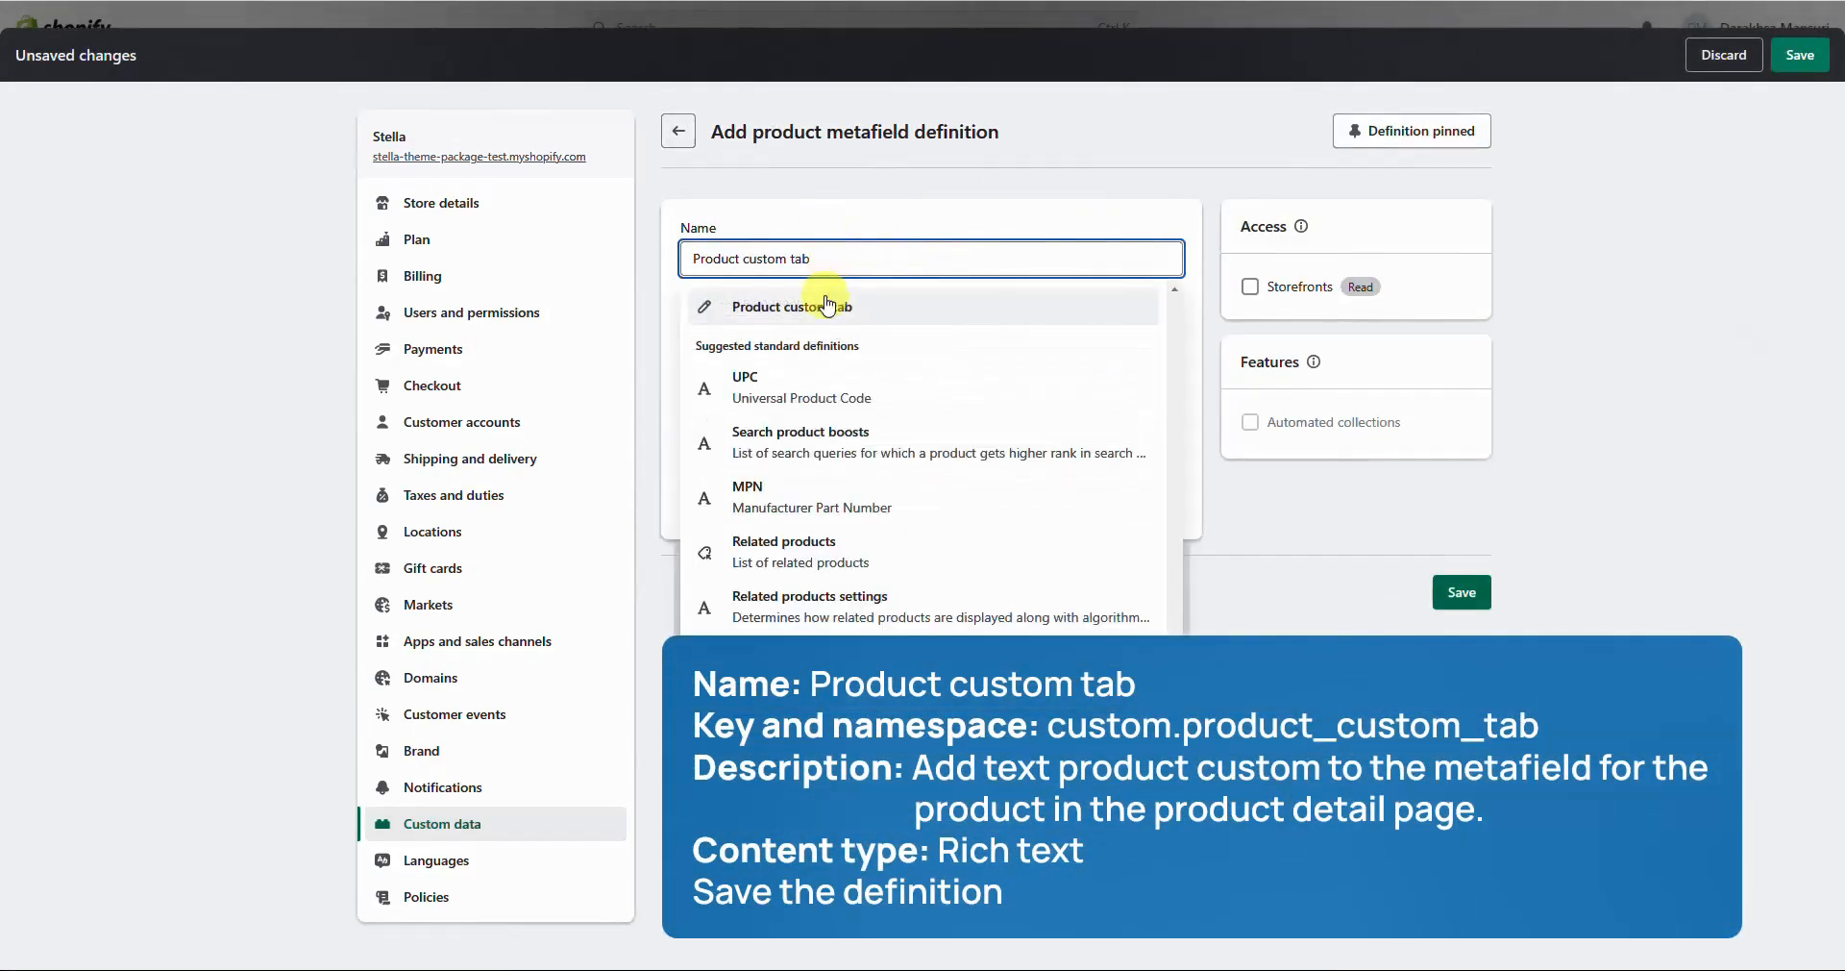
pyautogui.click(825, 306)
pyautogui.click(827, 424)
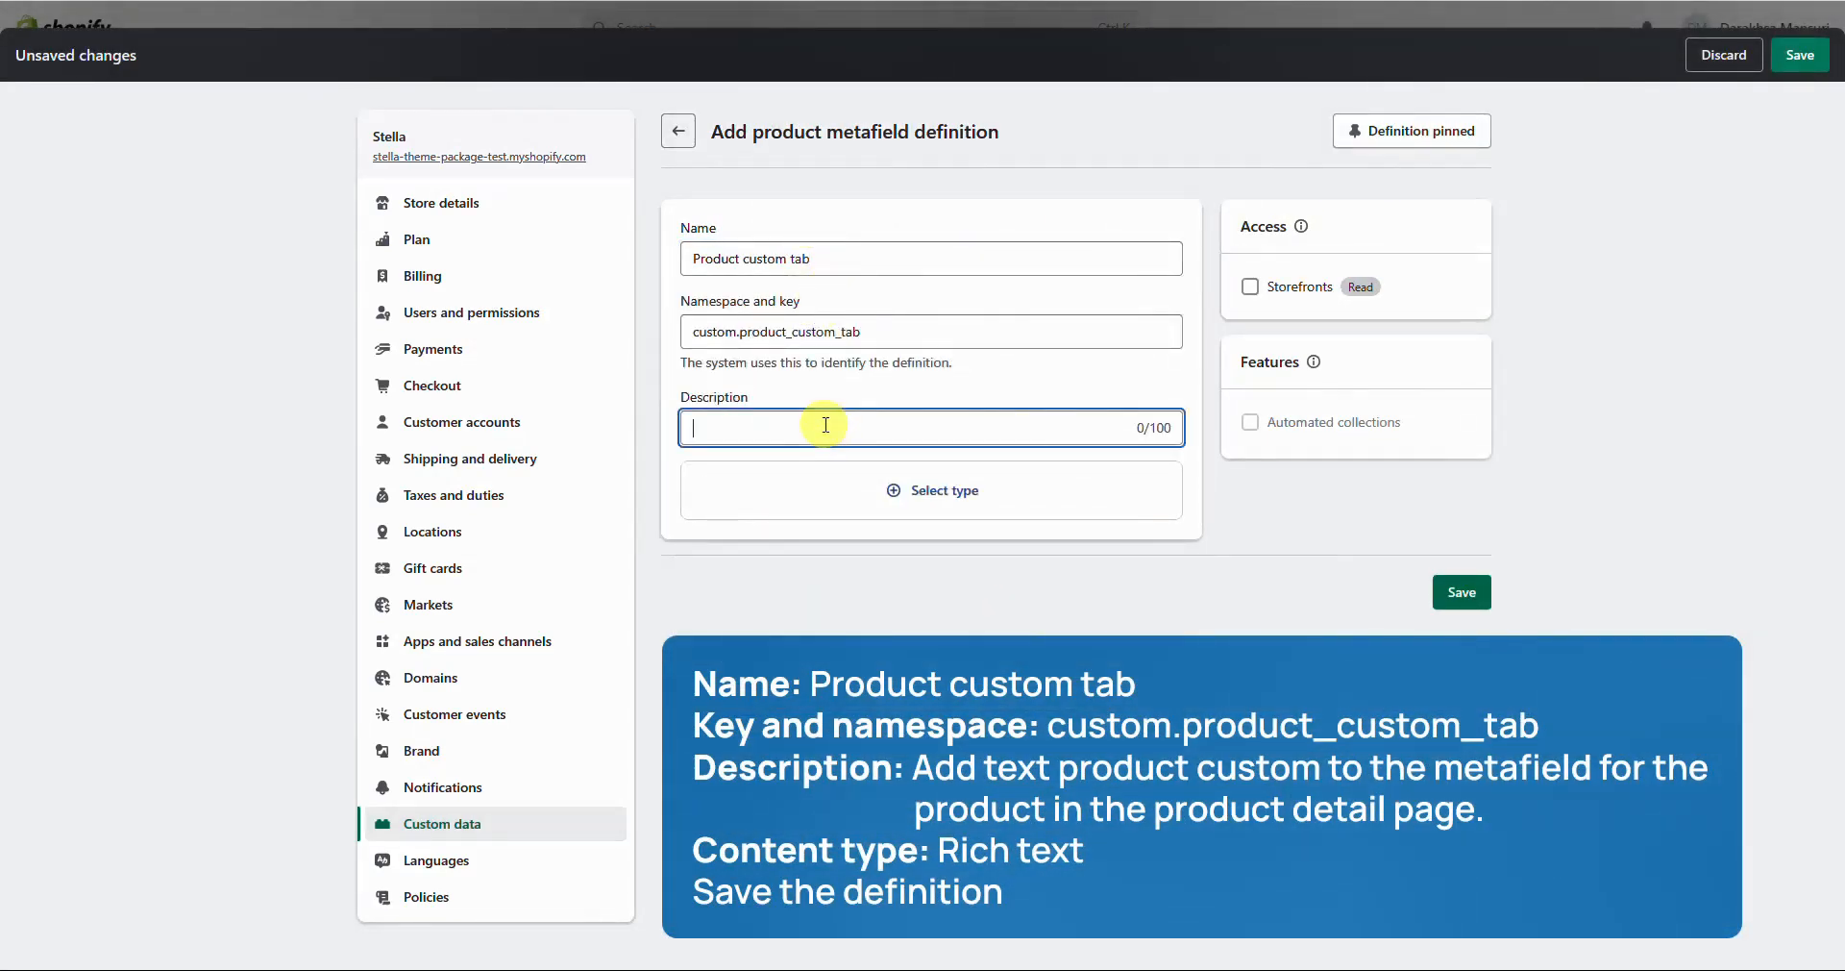
pyautogui.write('Add text product custom to the metafield for the product in the product detail page.')
# Set the Product custom tab definition's content type to Rich text and save the definition.
pyautogui.click(853, 505)
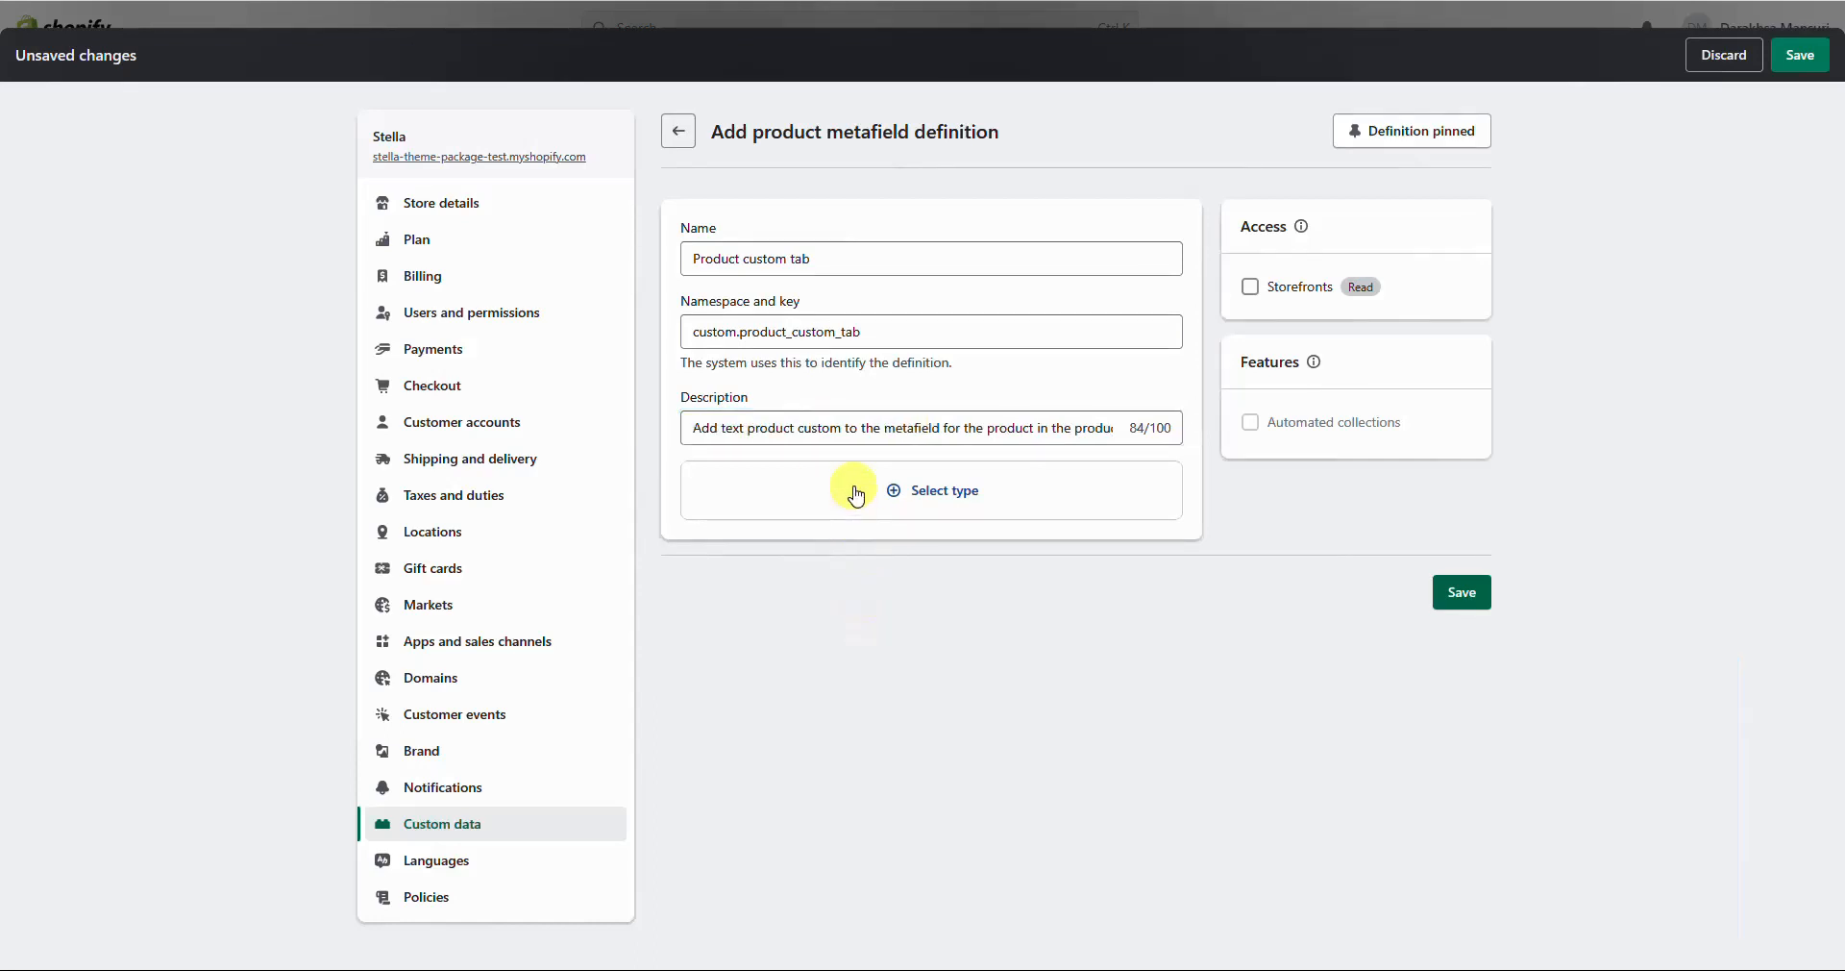
pyautogui.moveTo(1181, 616); pyautogui.dragTo(1173, 754)
pyautogui.click(855, 711)
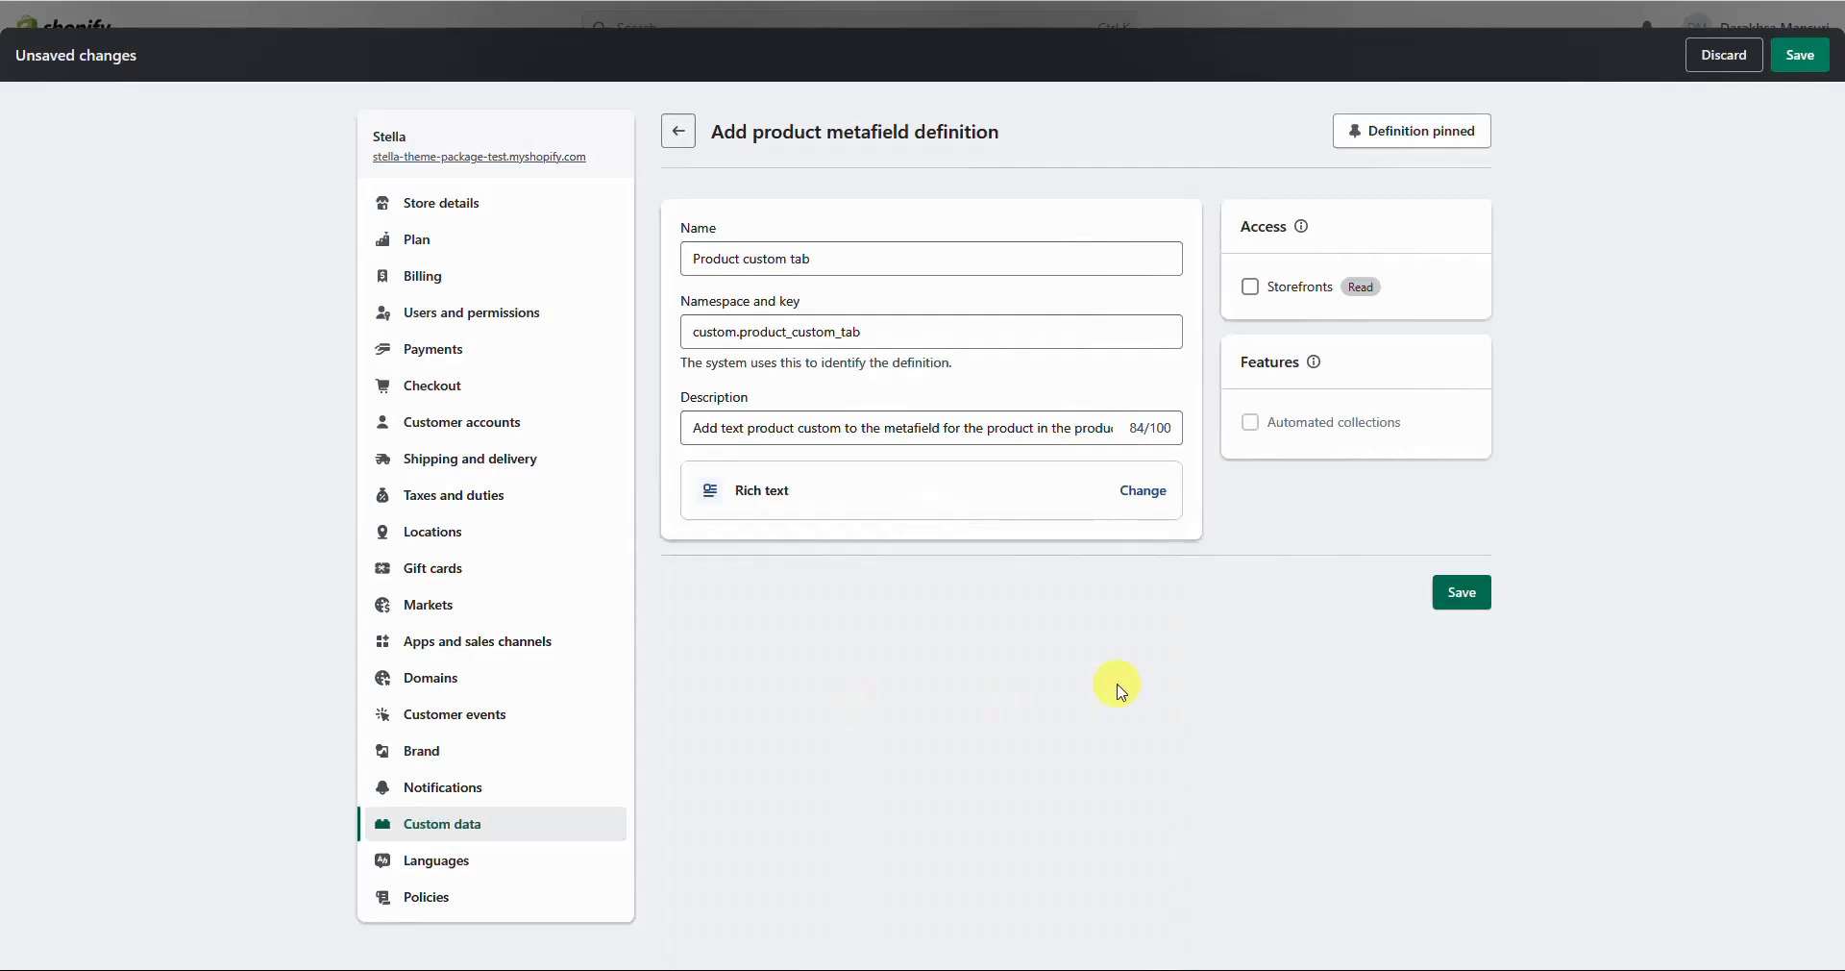
pyautogui.click(1465, 593)
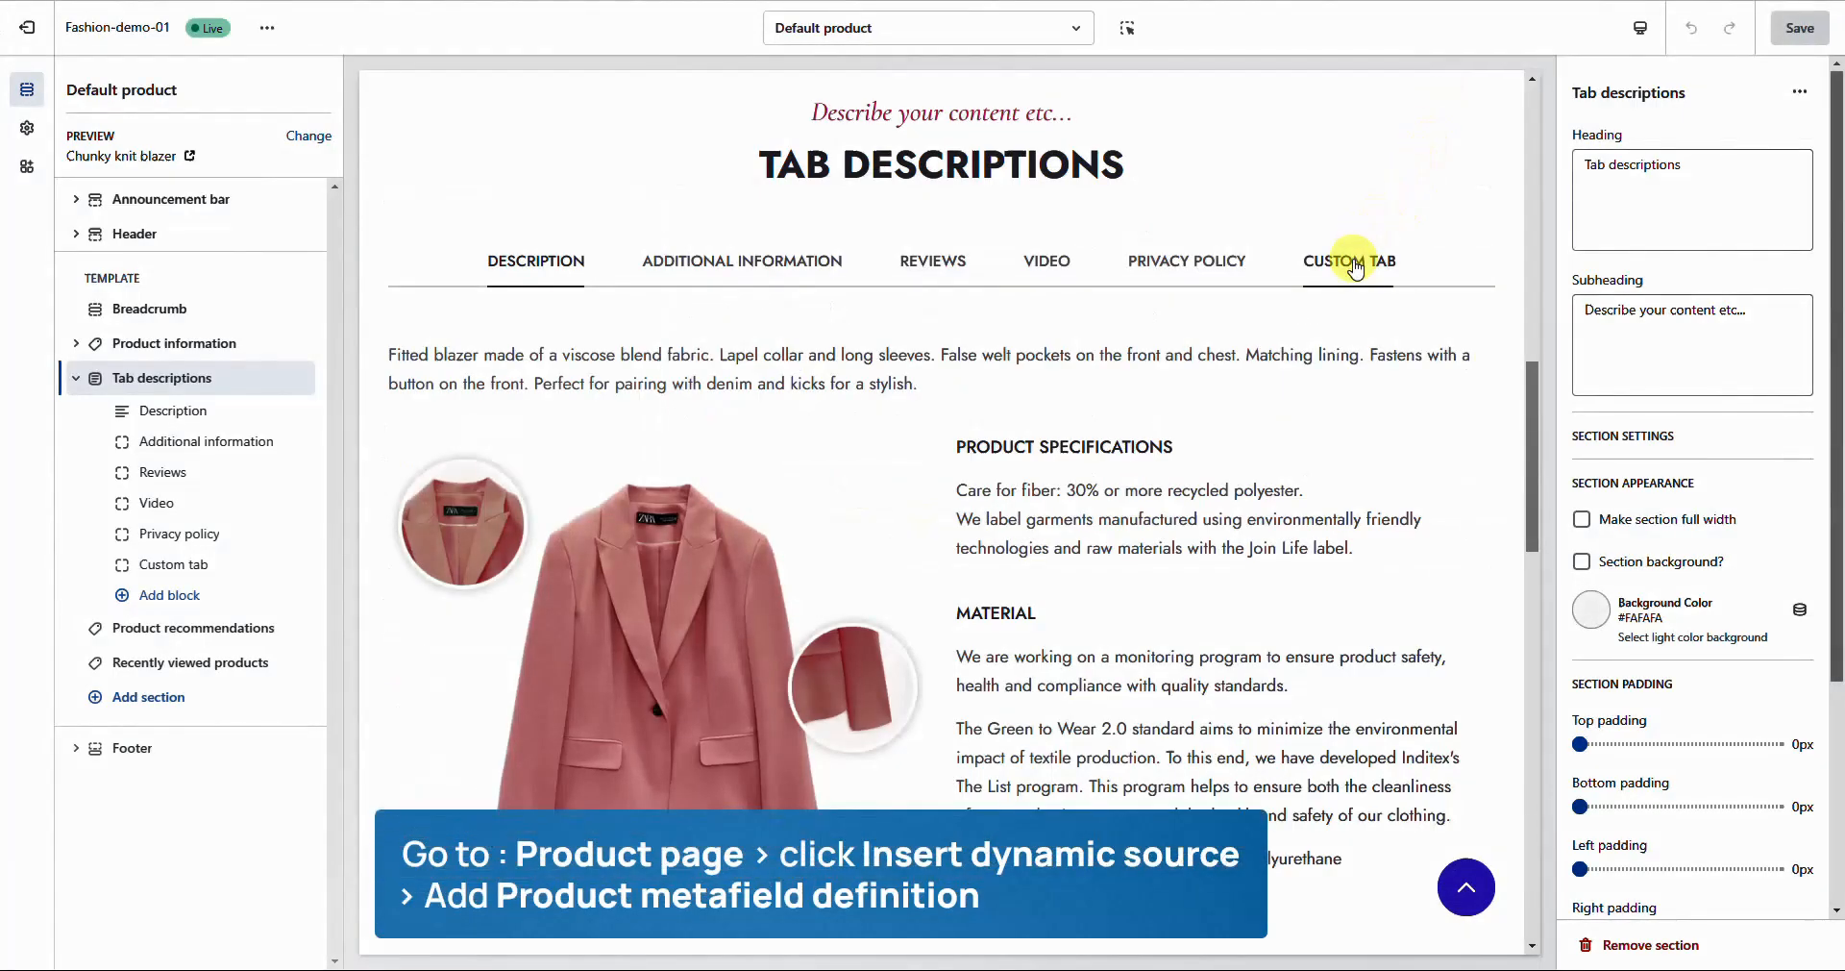
# In the theme editor, replace the Custom tab block's content text with the Product custom tab metafield as dynamic source.
pyautogui.click(1355, 265)
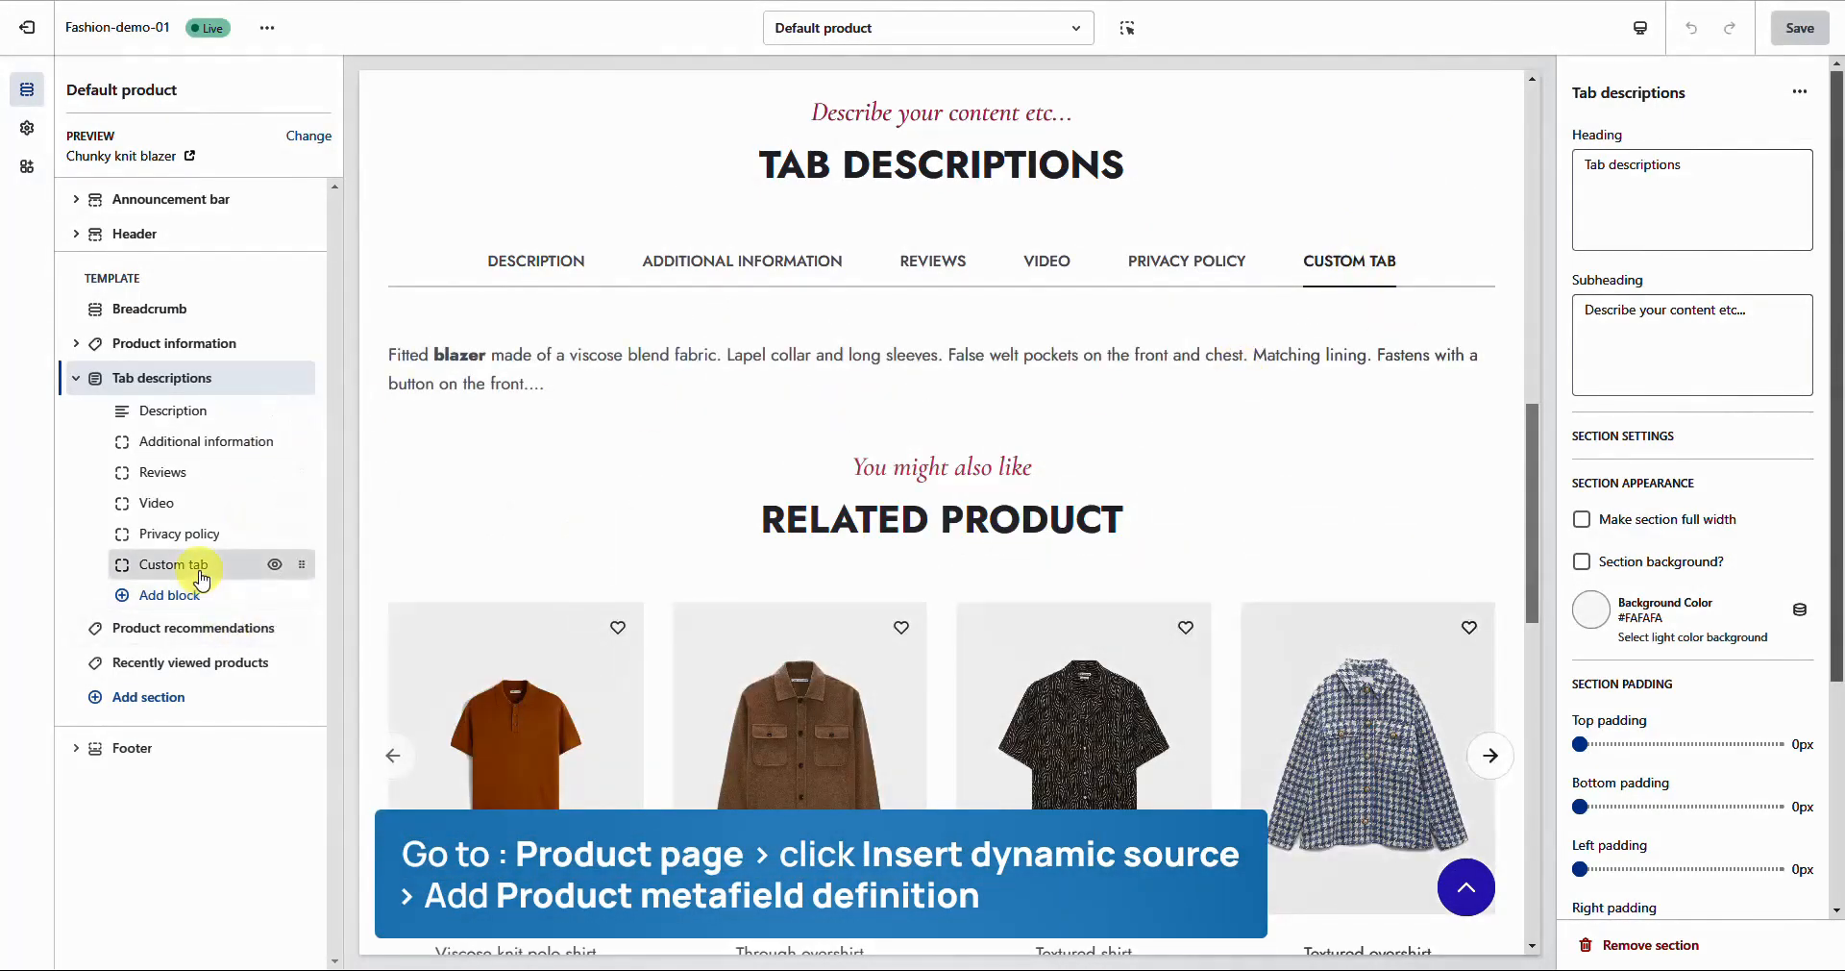
pyautogui.click(240, 566)
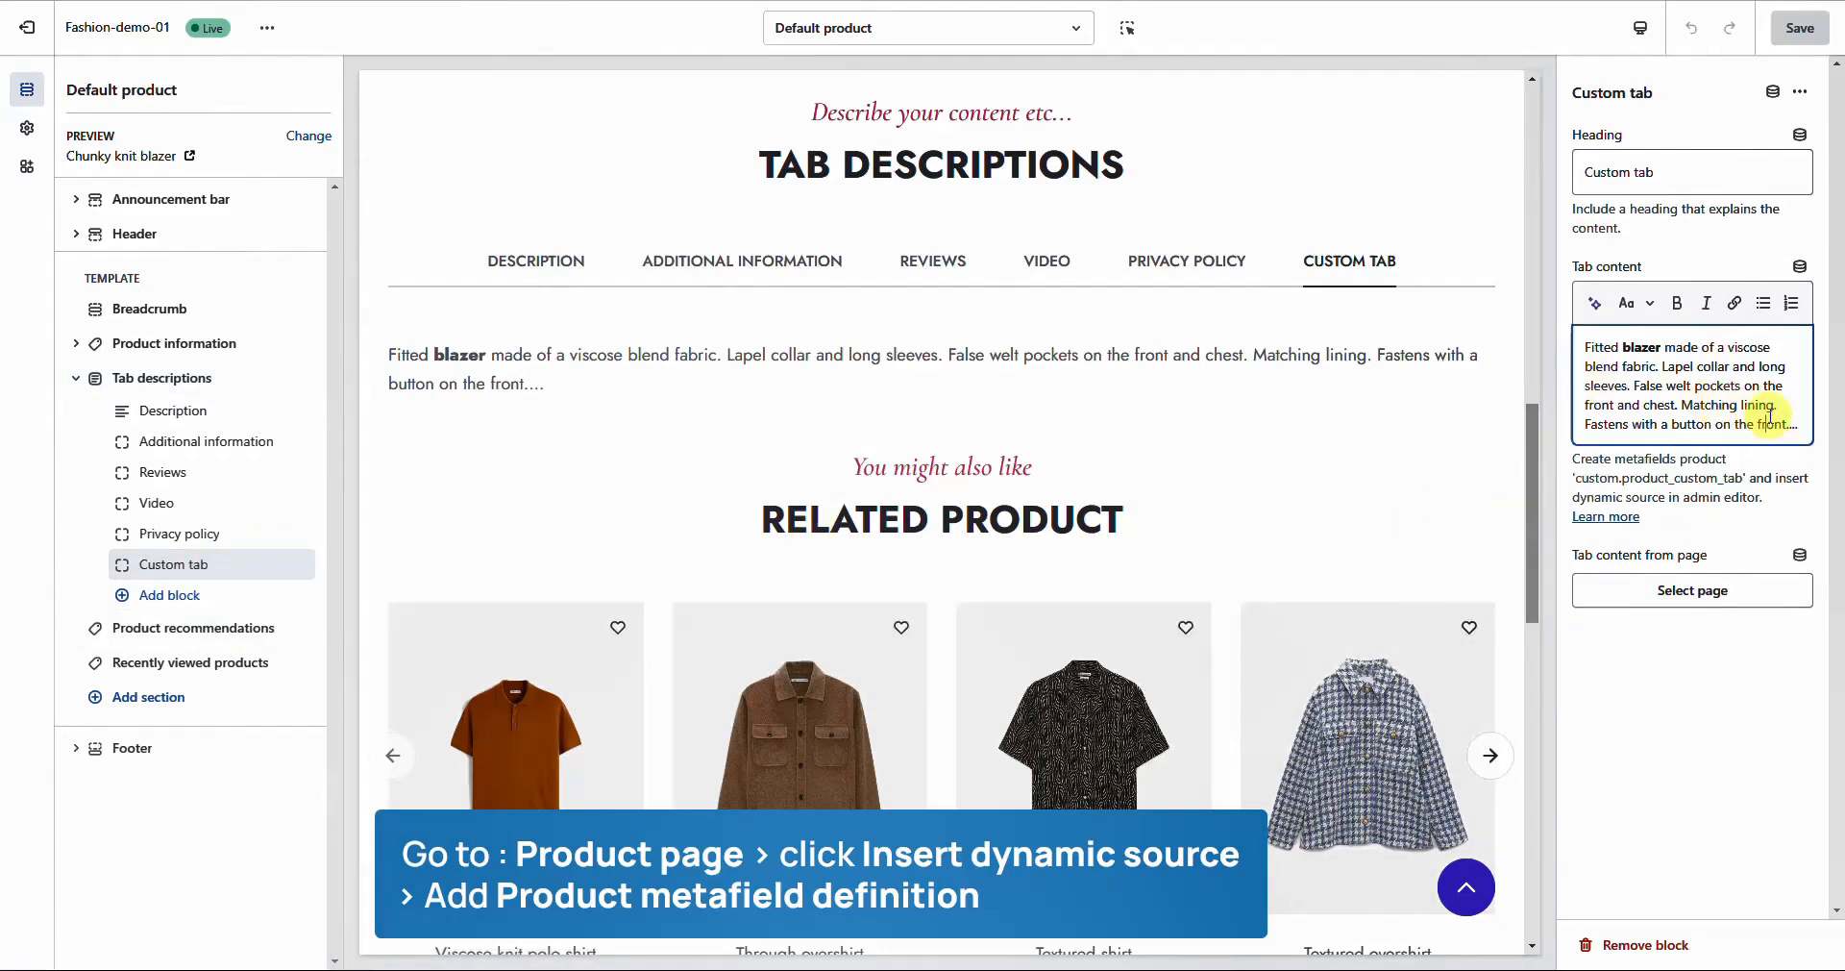
pyautogui.hotkey('ctrl', 'a')
pyautogui.press('BackSpace')
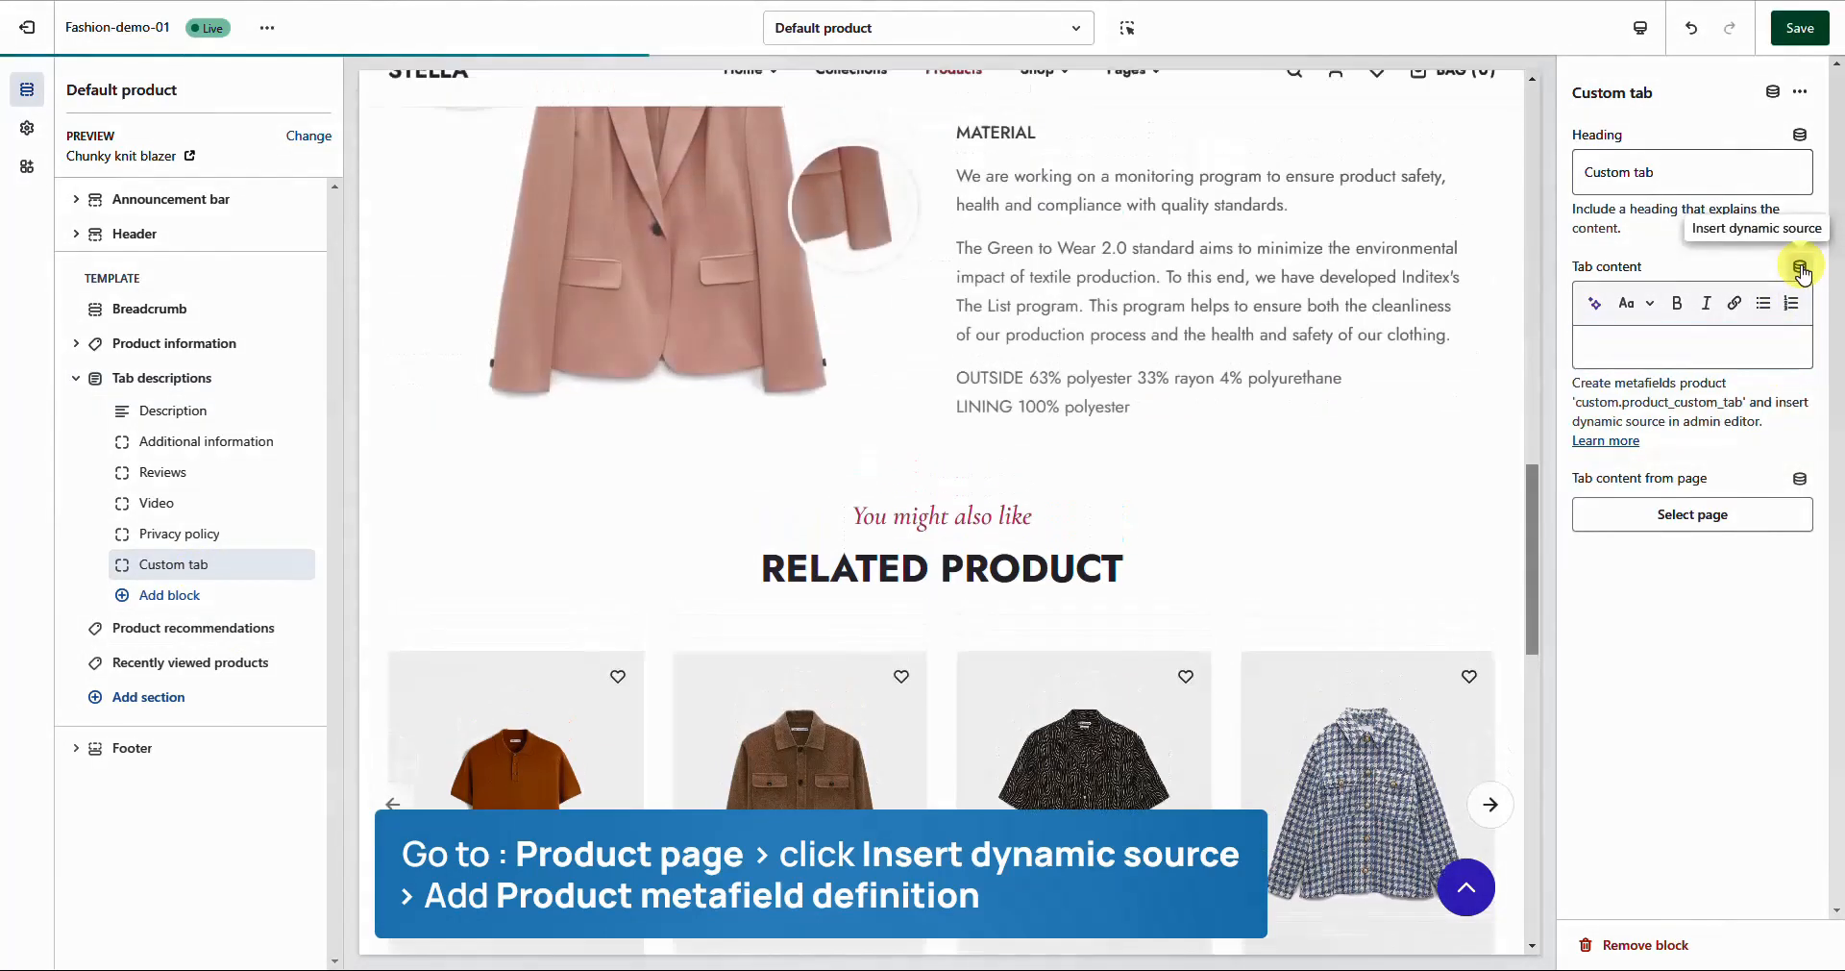
pyautogui.click(1800, 269)
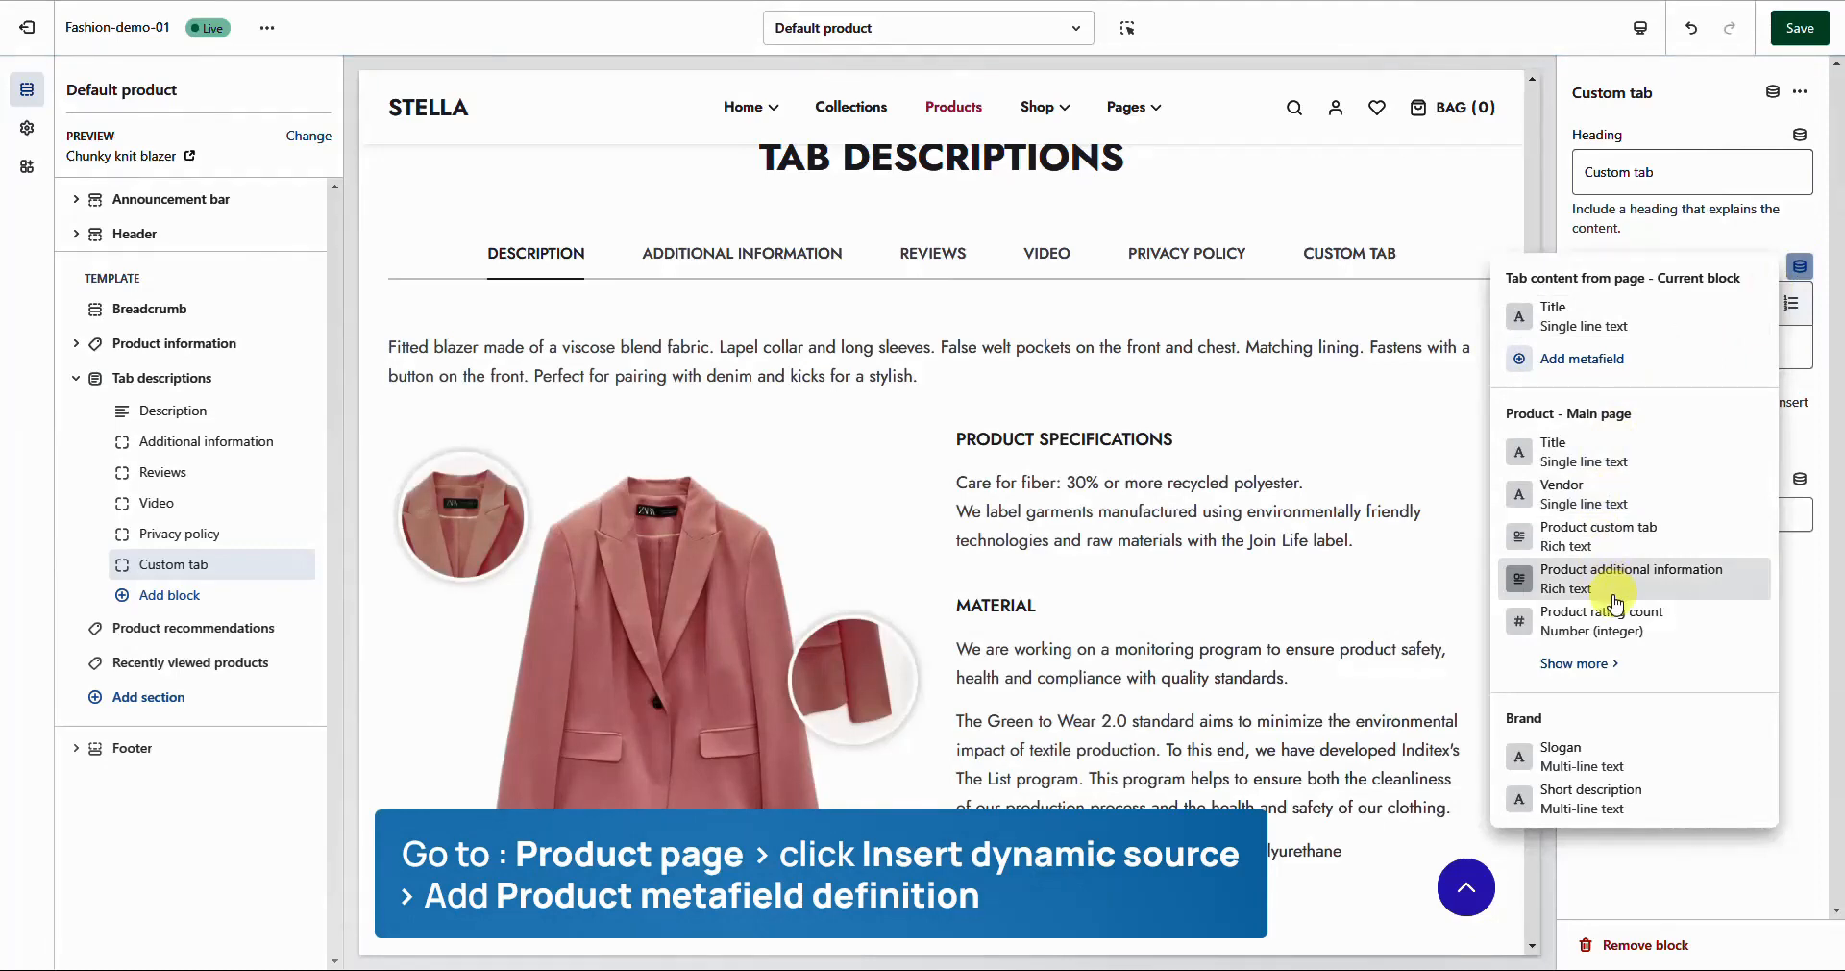
pyautogui.click(1590, 539)
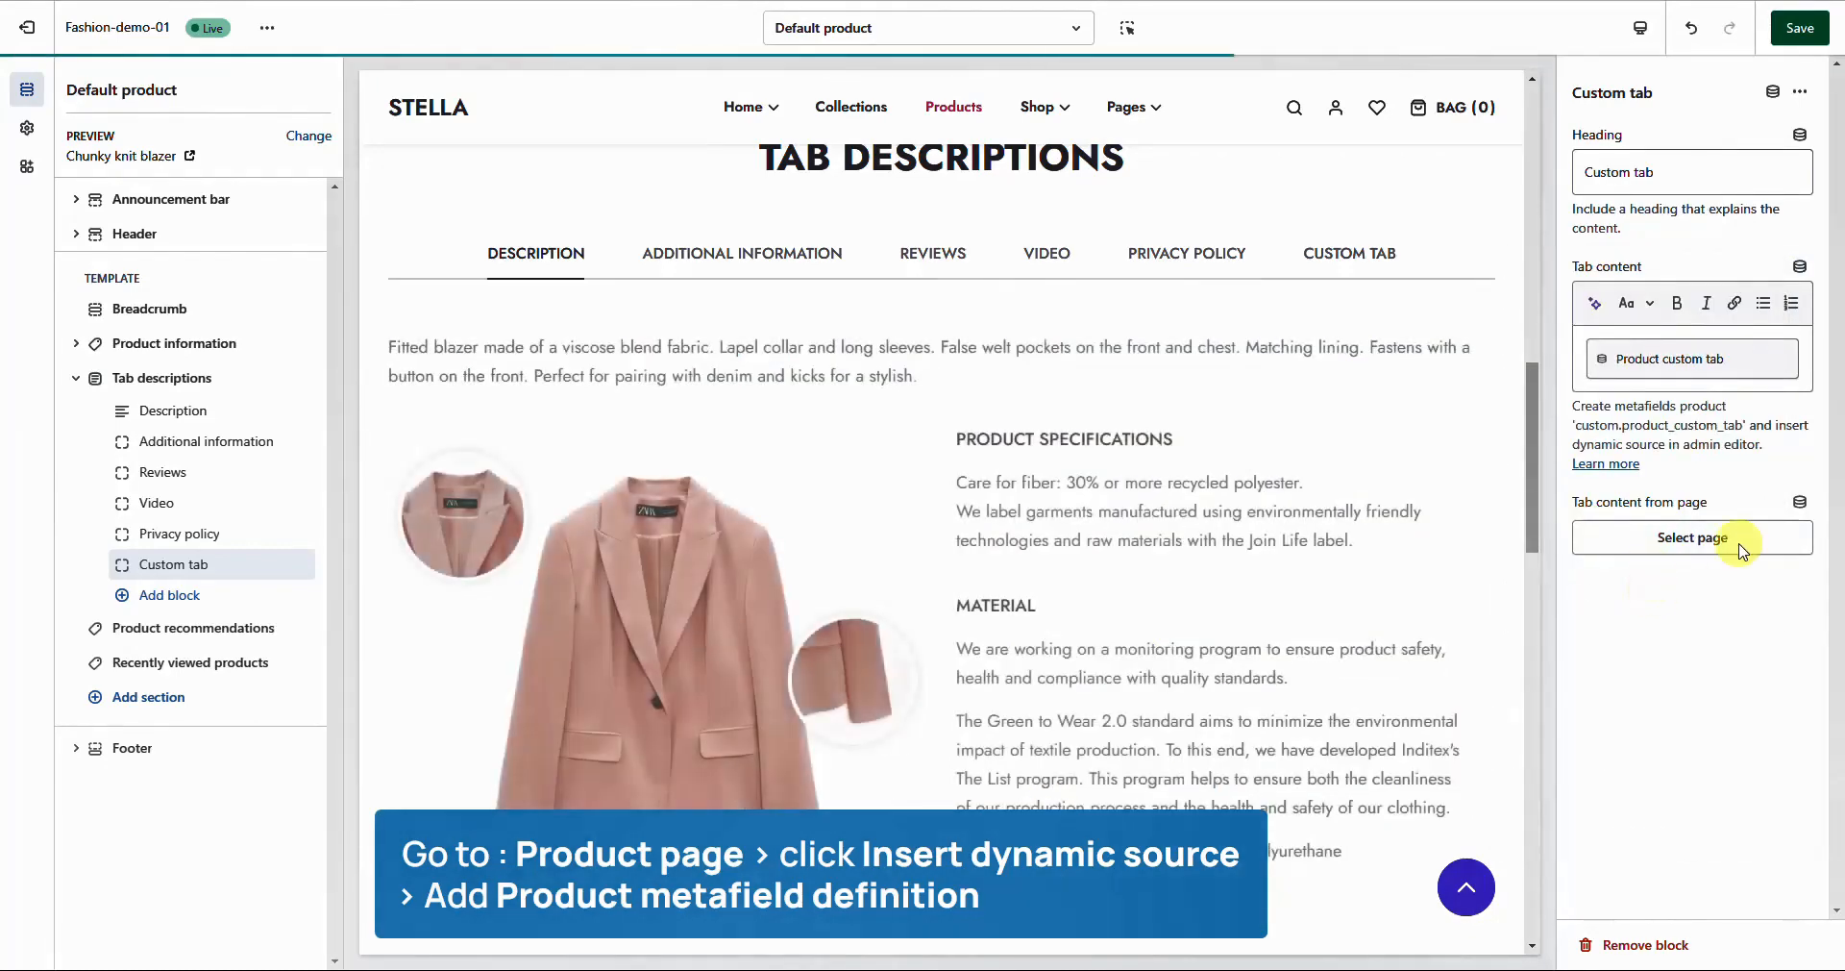
# Insert the Product additional information metafield as dynamic source in the Additional information block and save the template.
pyautogui.click(178, 452)
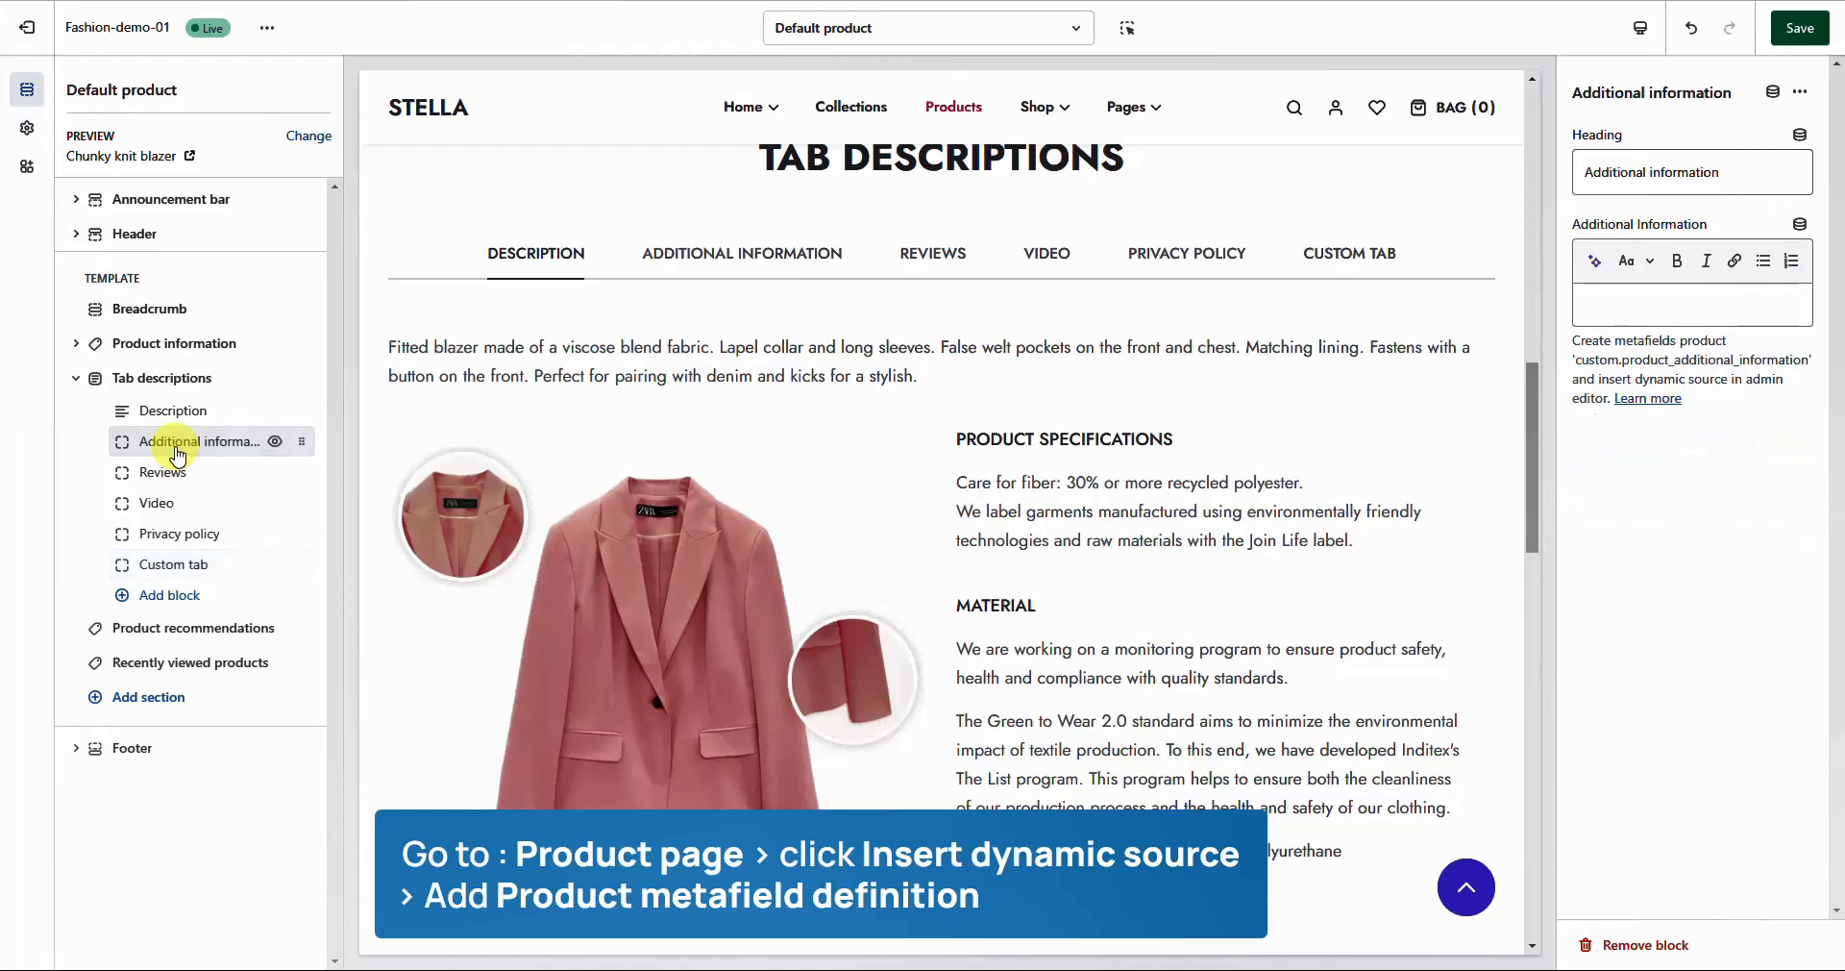
pyautogui.click(1813, 225)
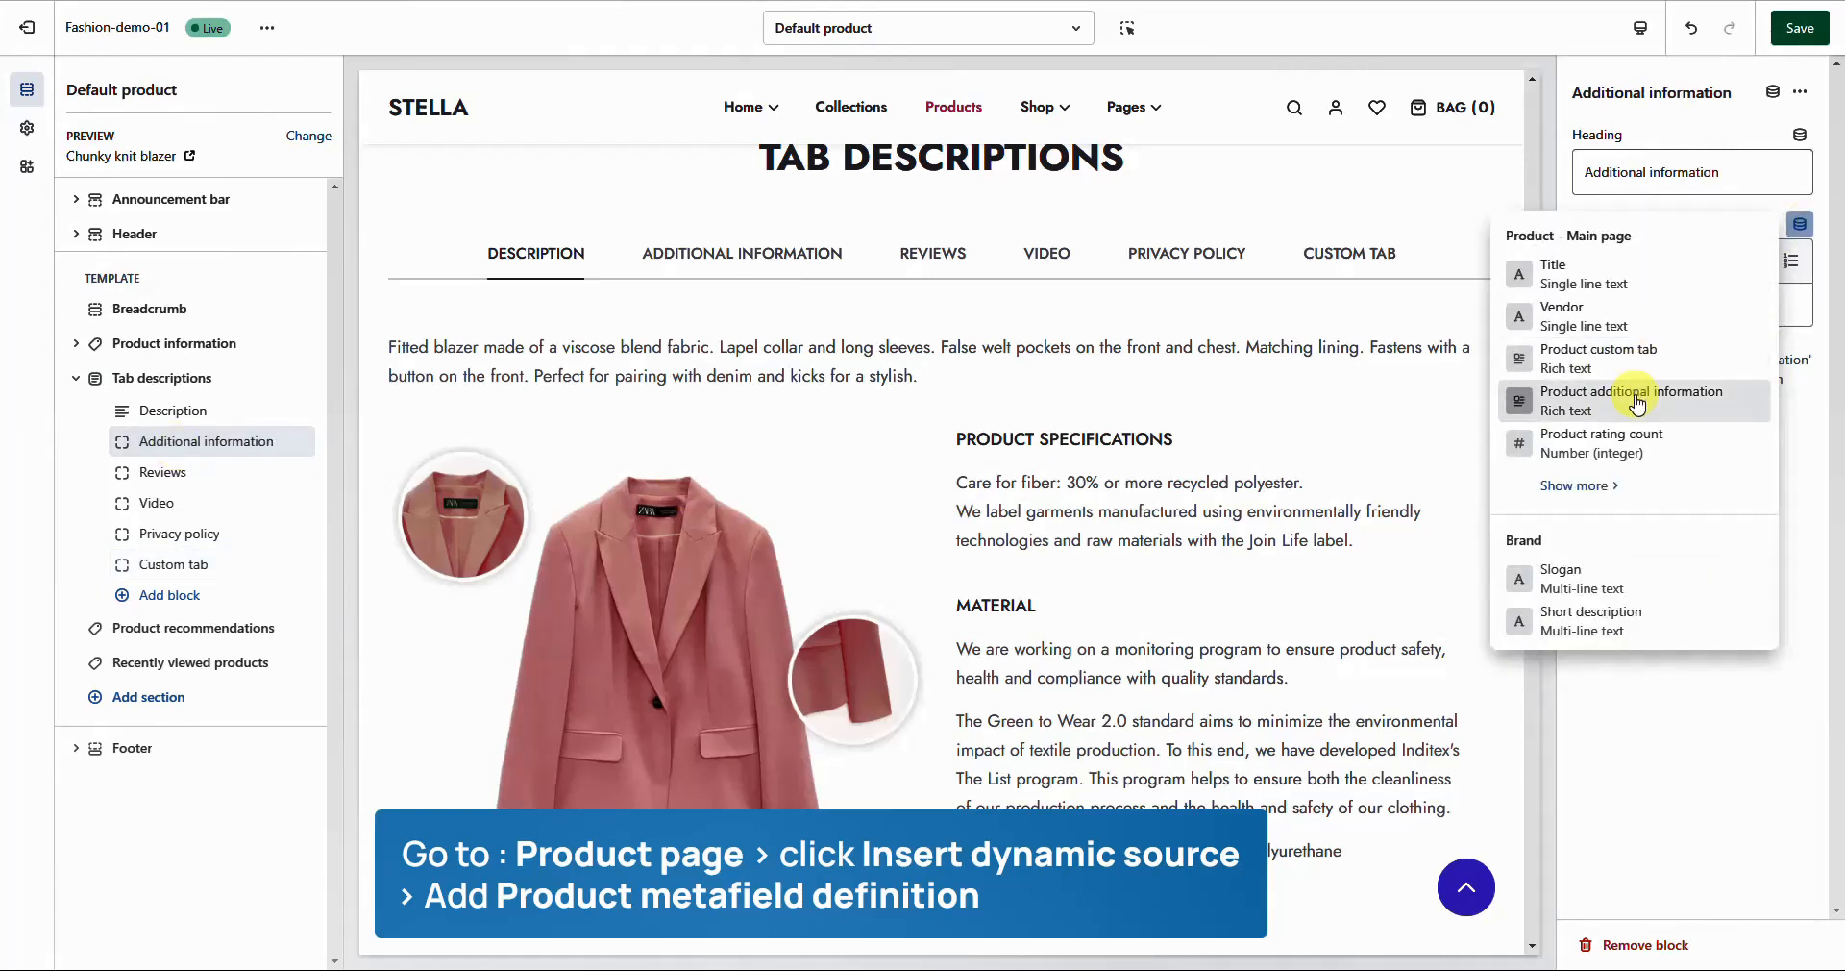
pyautogui.click(1637, 403)
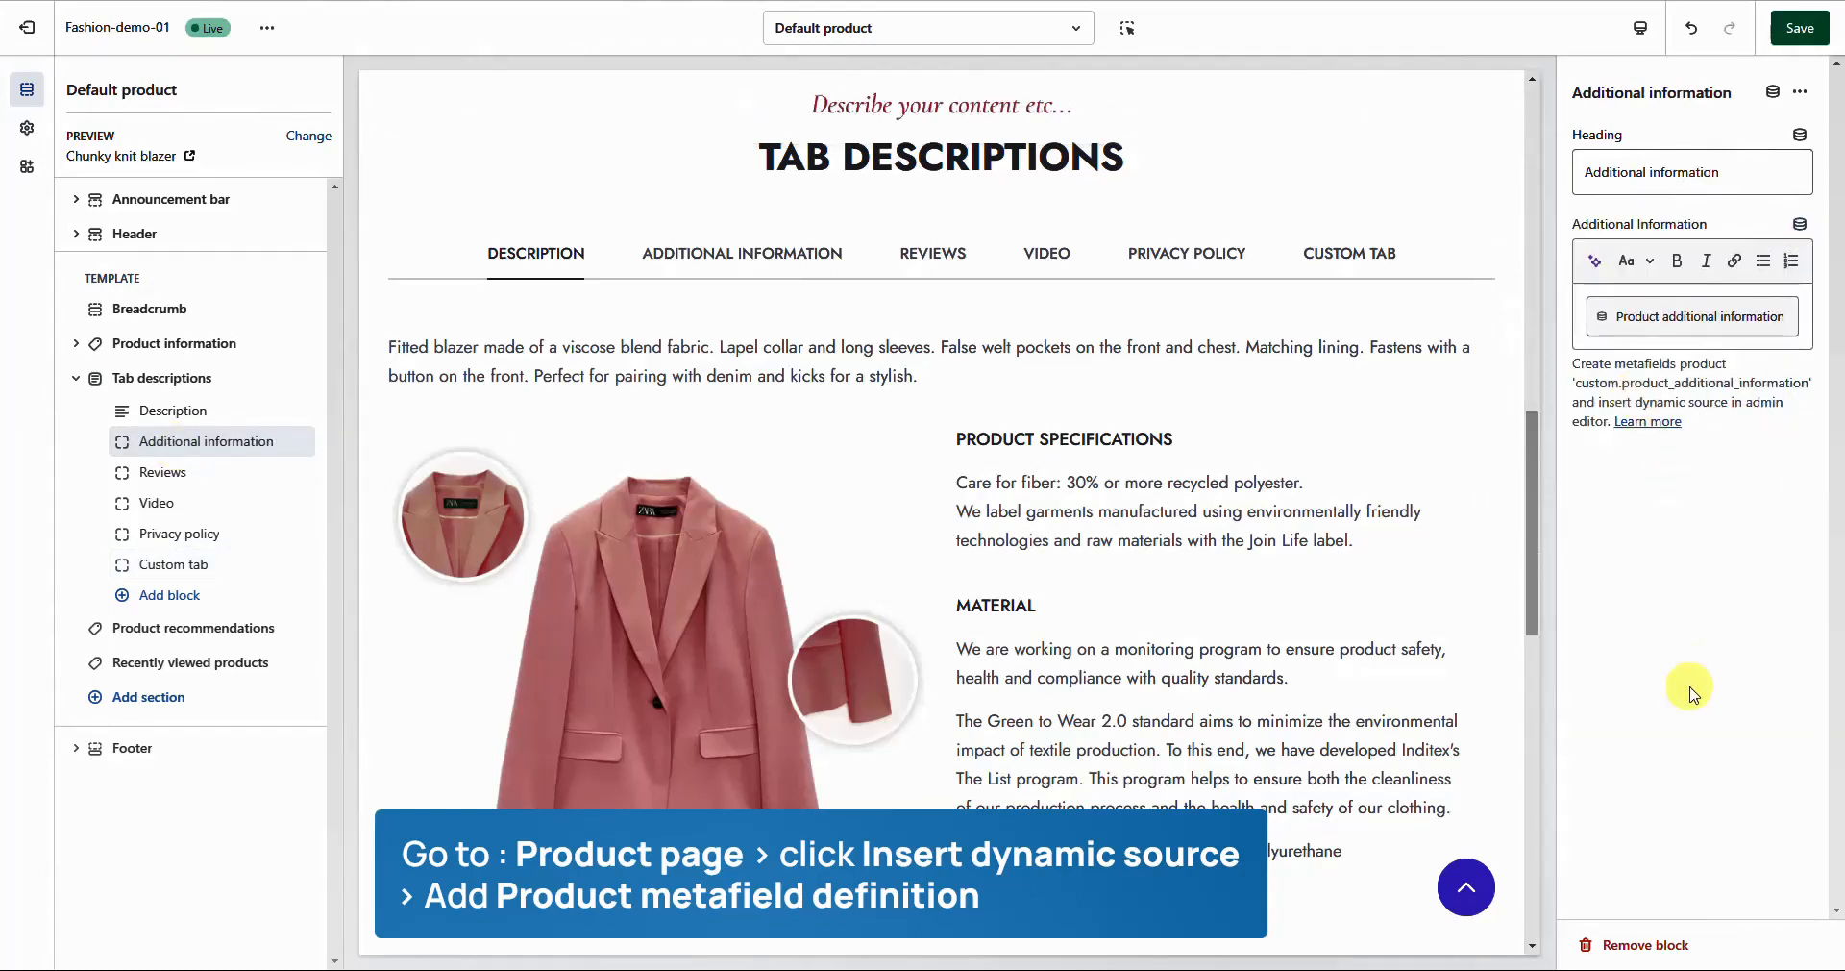
pyautogui.click(1793, 28)
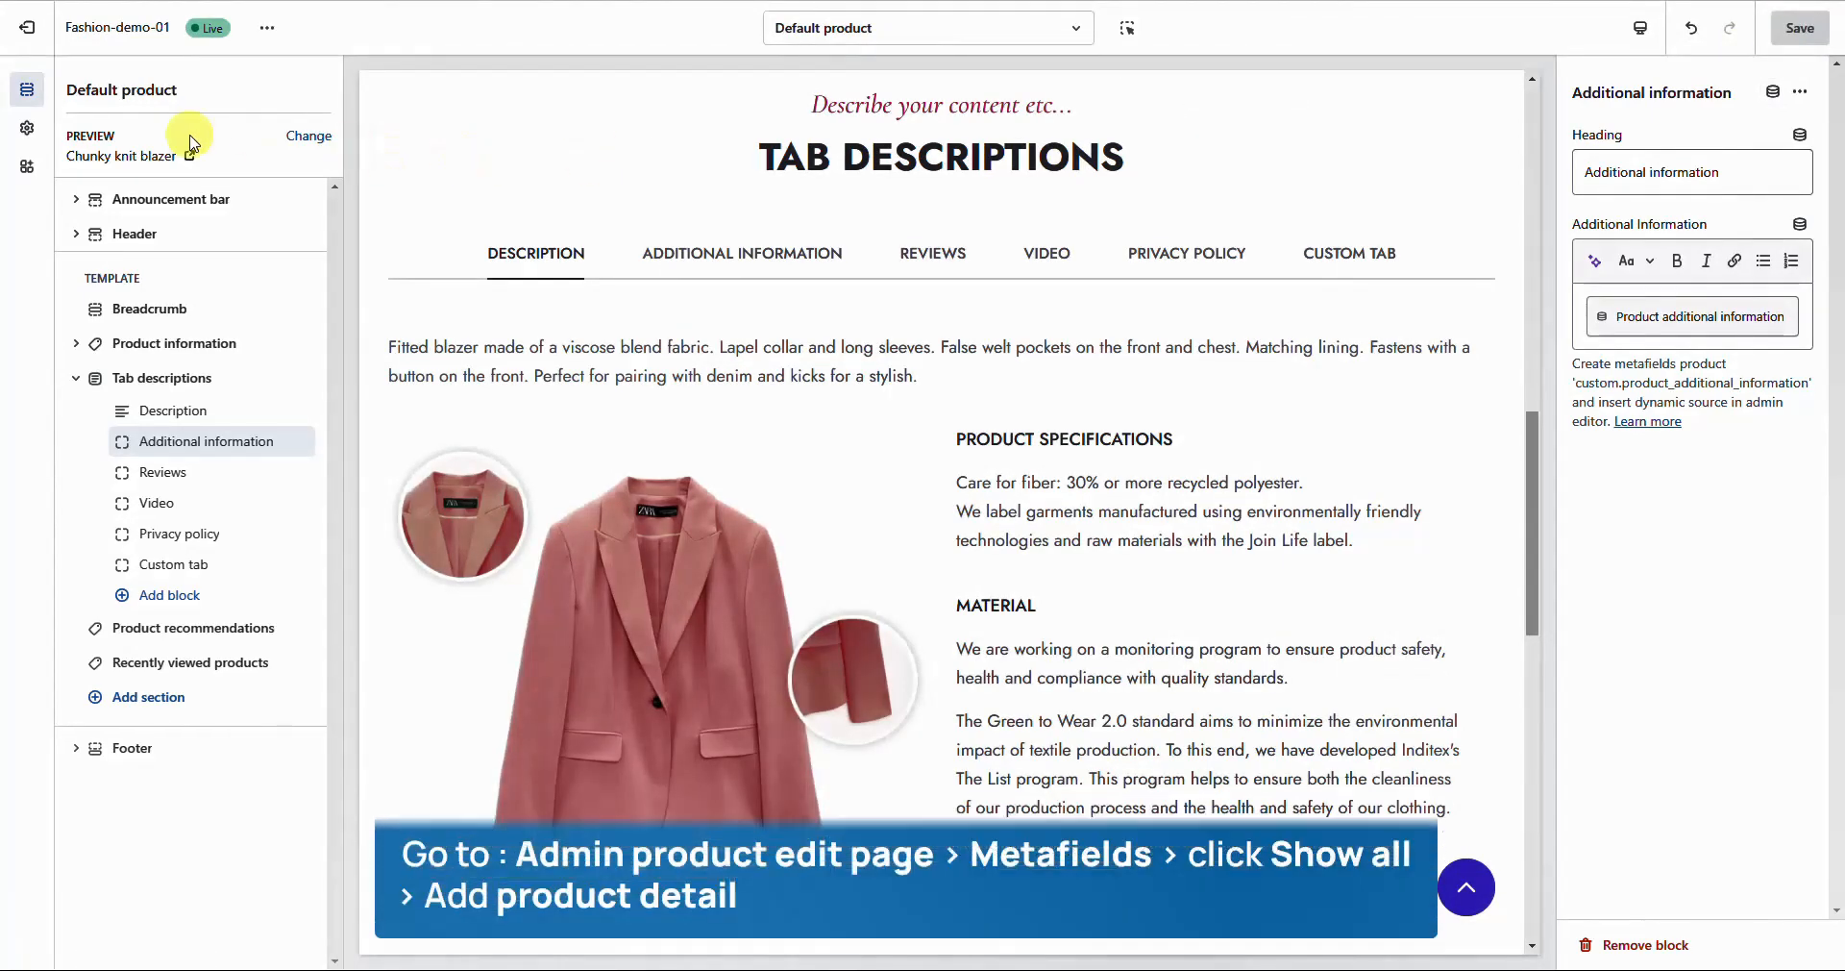
# Open the Chunky knit blazer product in the Shopify admin and show all of its metafields.
pyautogui.click(187, 154)
pyautogui.moveTo(1836, 40); pyautogui.dragTo(1835, 772)
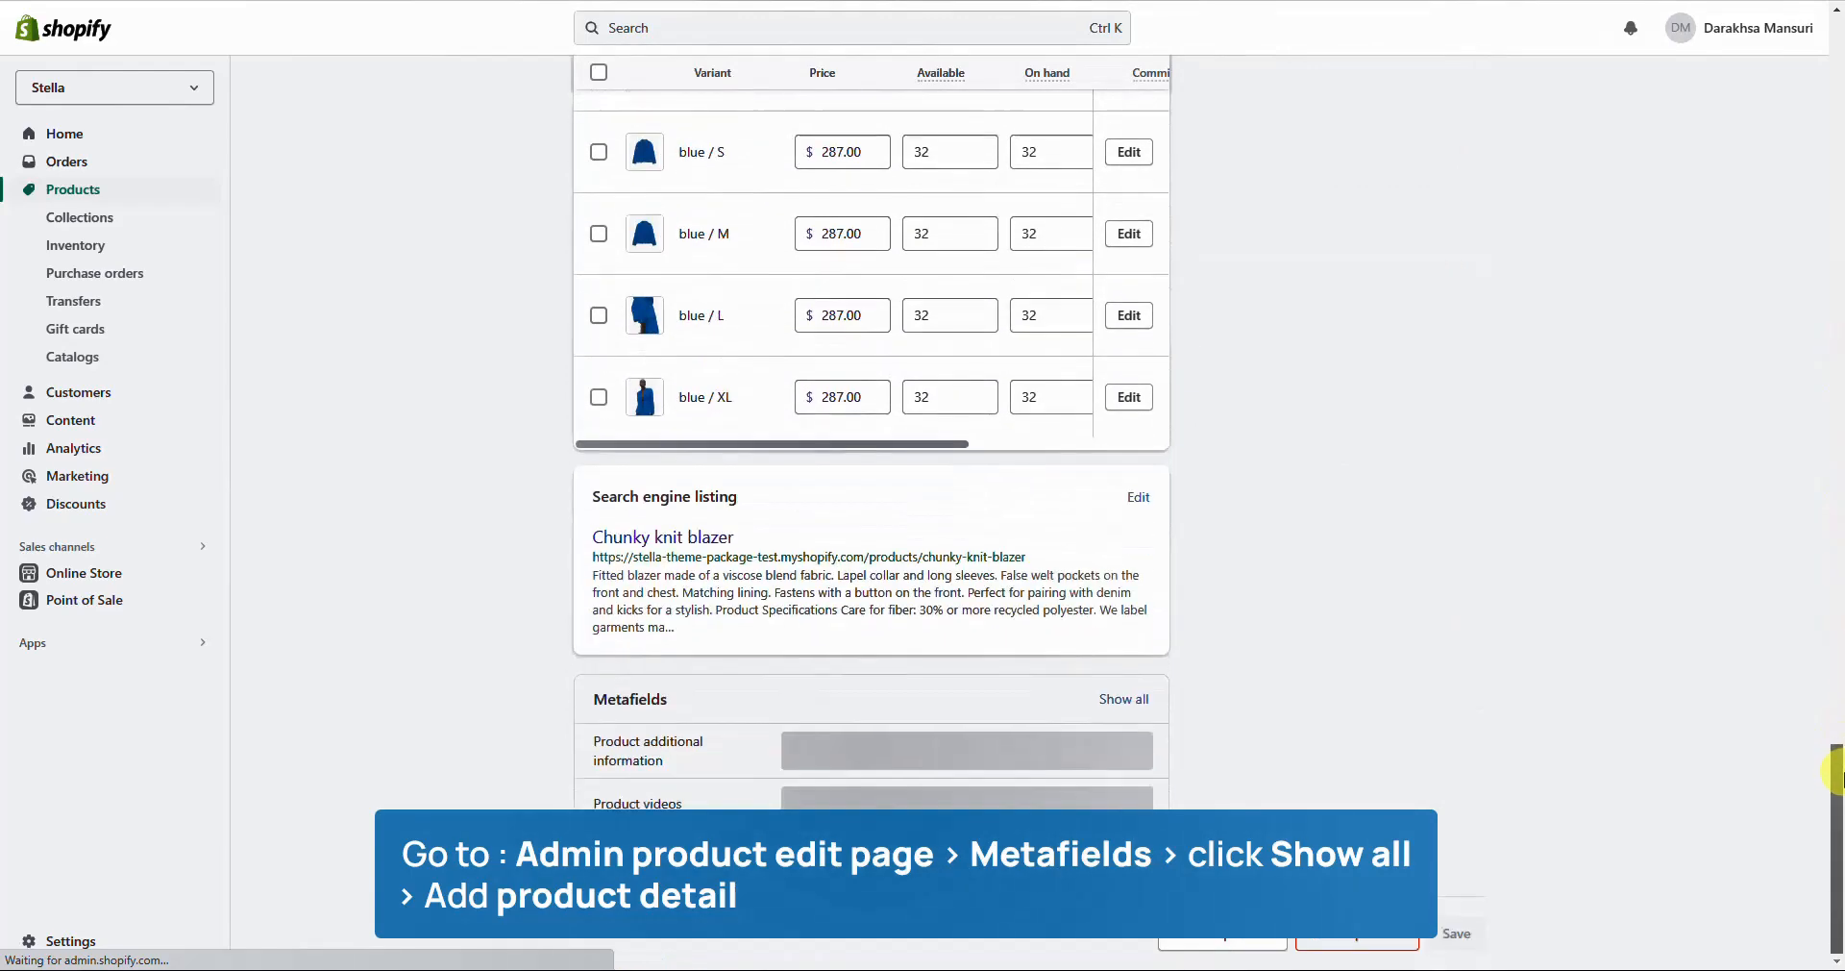
pyautogui.click(1123, 702)
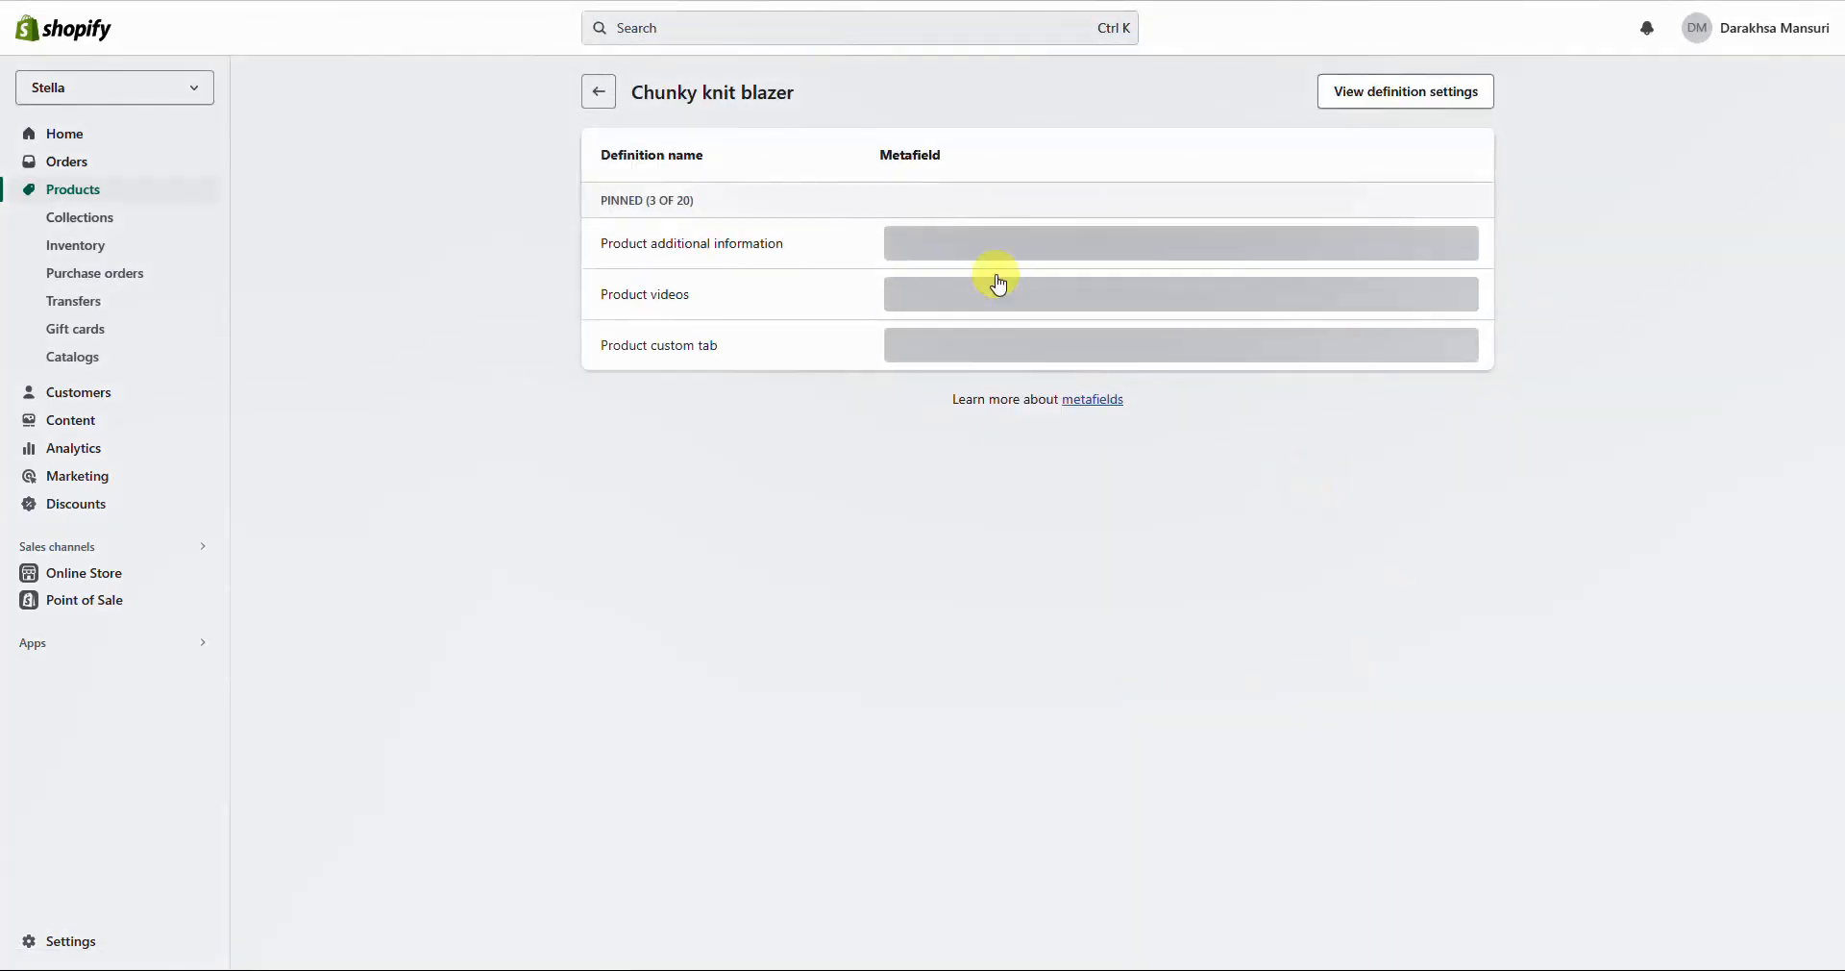
# Fill the blazer's Product additional information metafield with the copied Specifications and Features text.
pyautogui.click(960, 240)
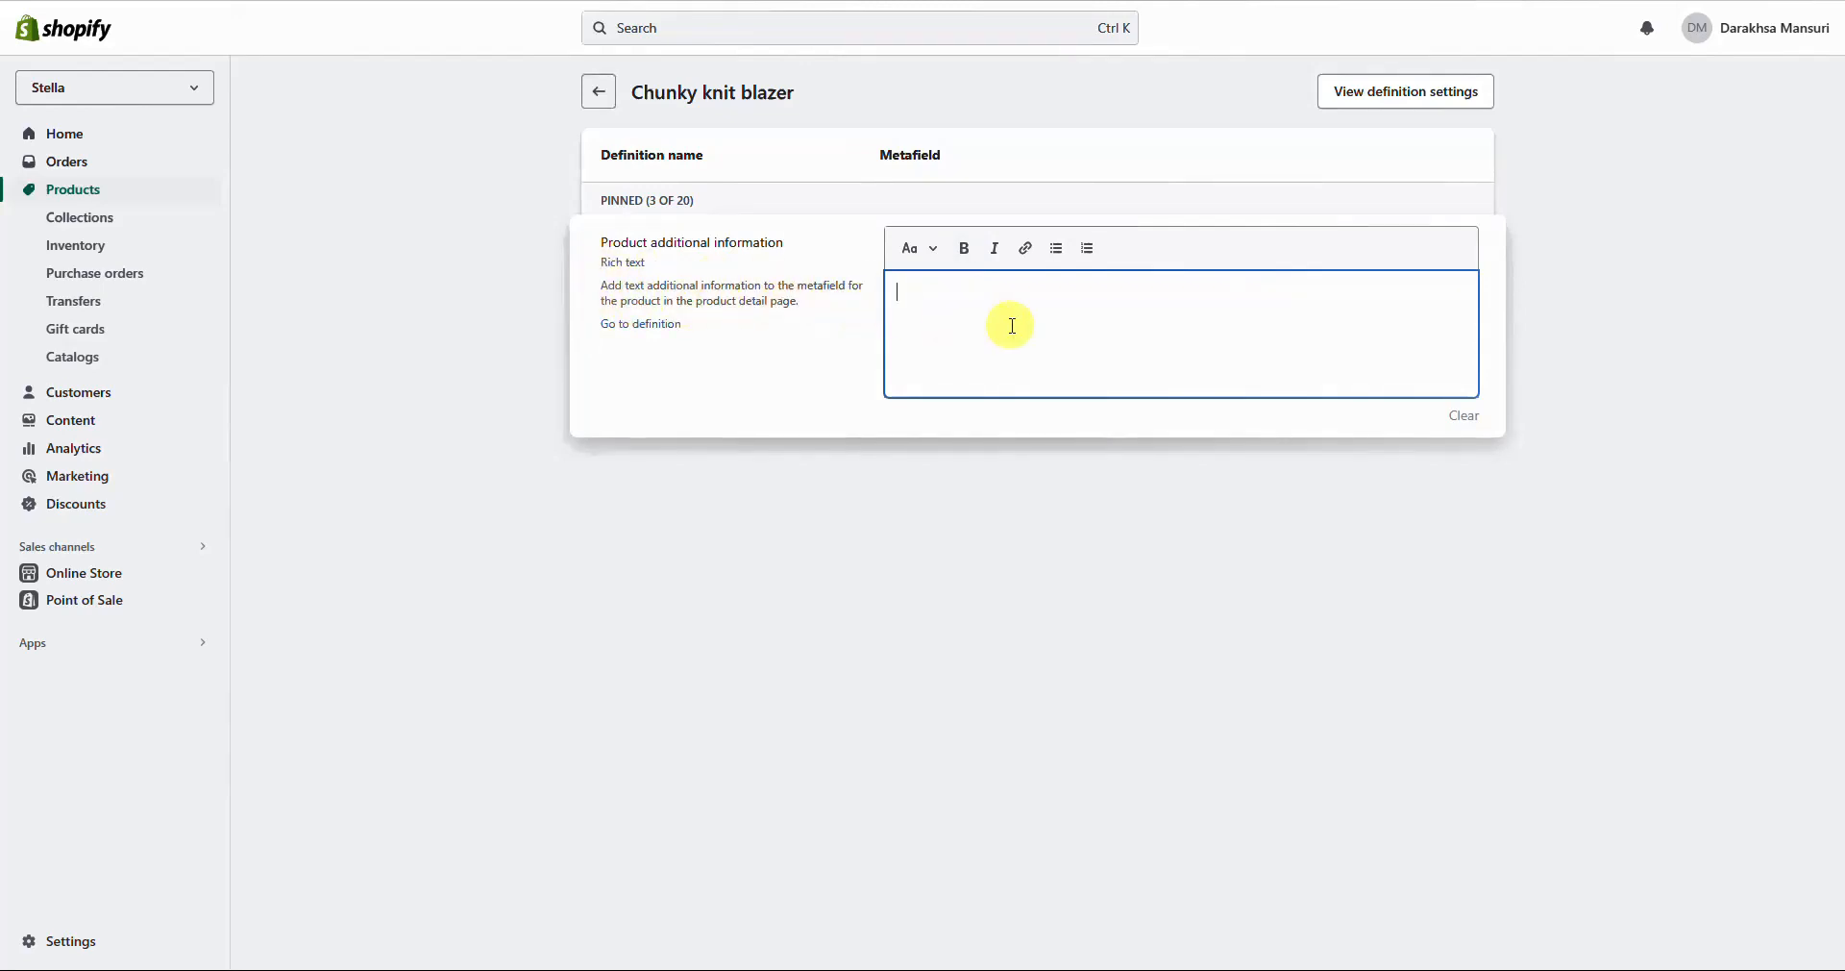
pyautogui.hotkey('ctrl', 'v')
pyautogui.scroll(-3, 1115, 362)
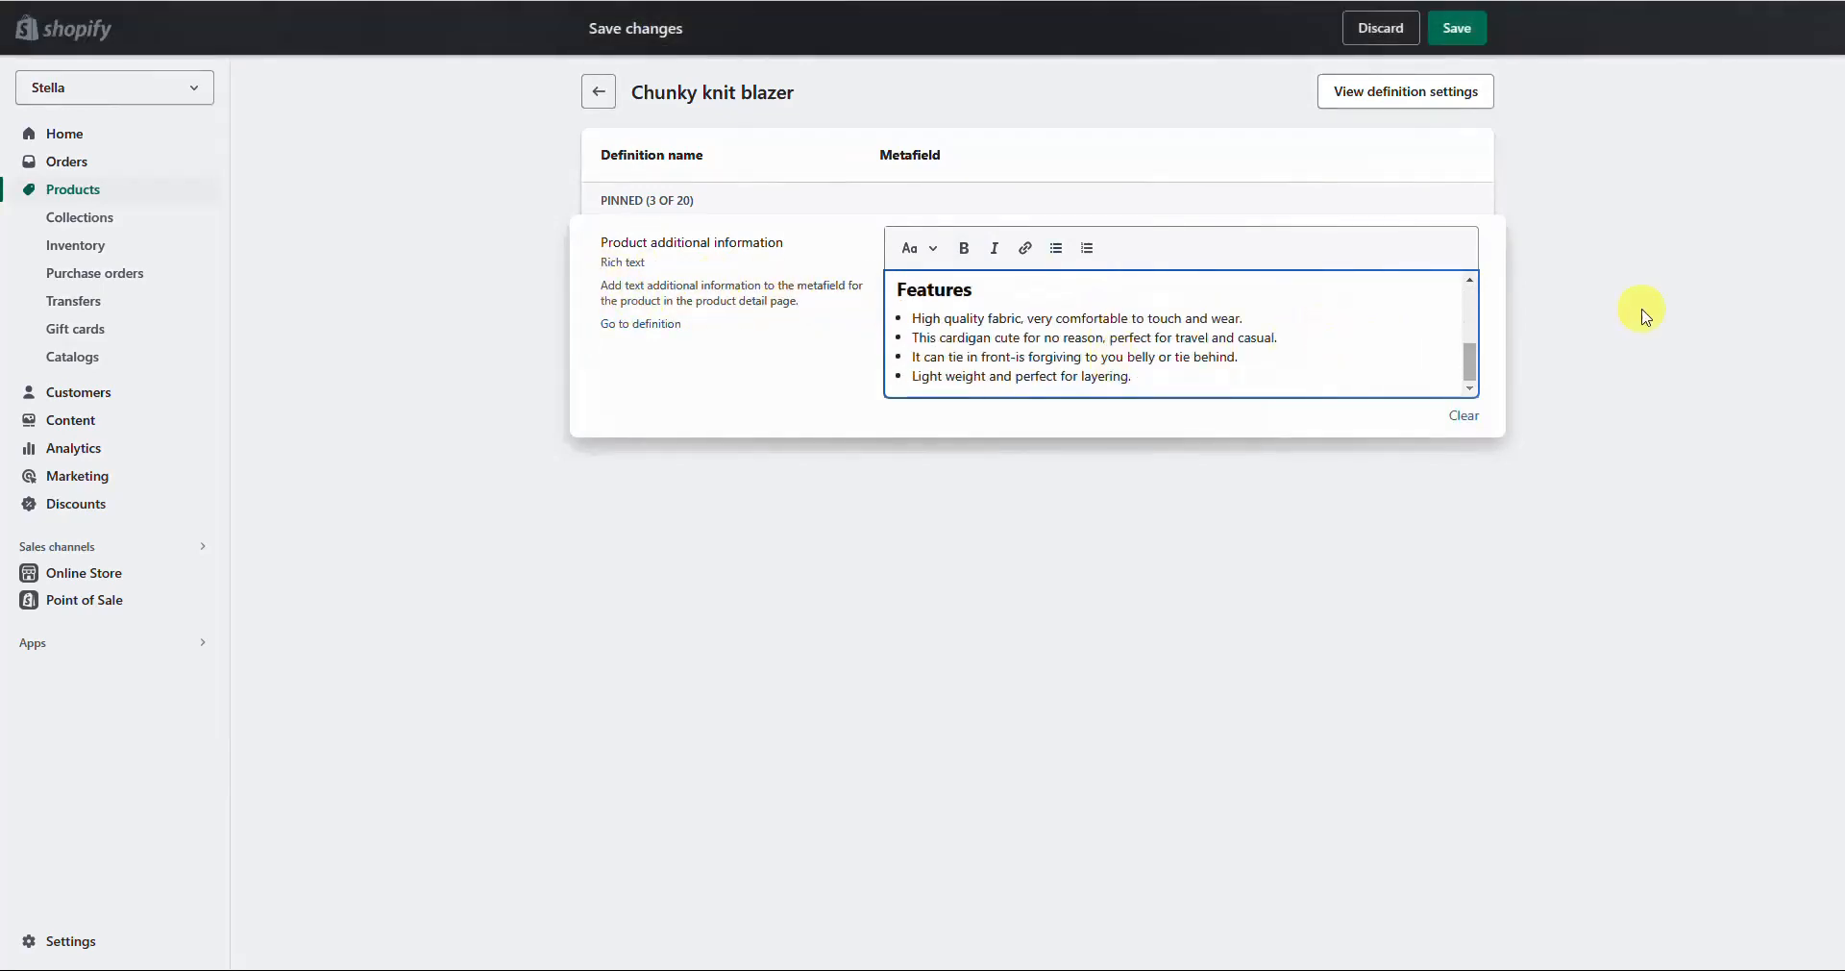
pyautogui.click(1496, 202)
pyautogui.click(982, 296)
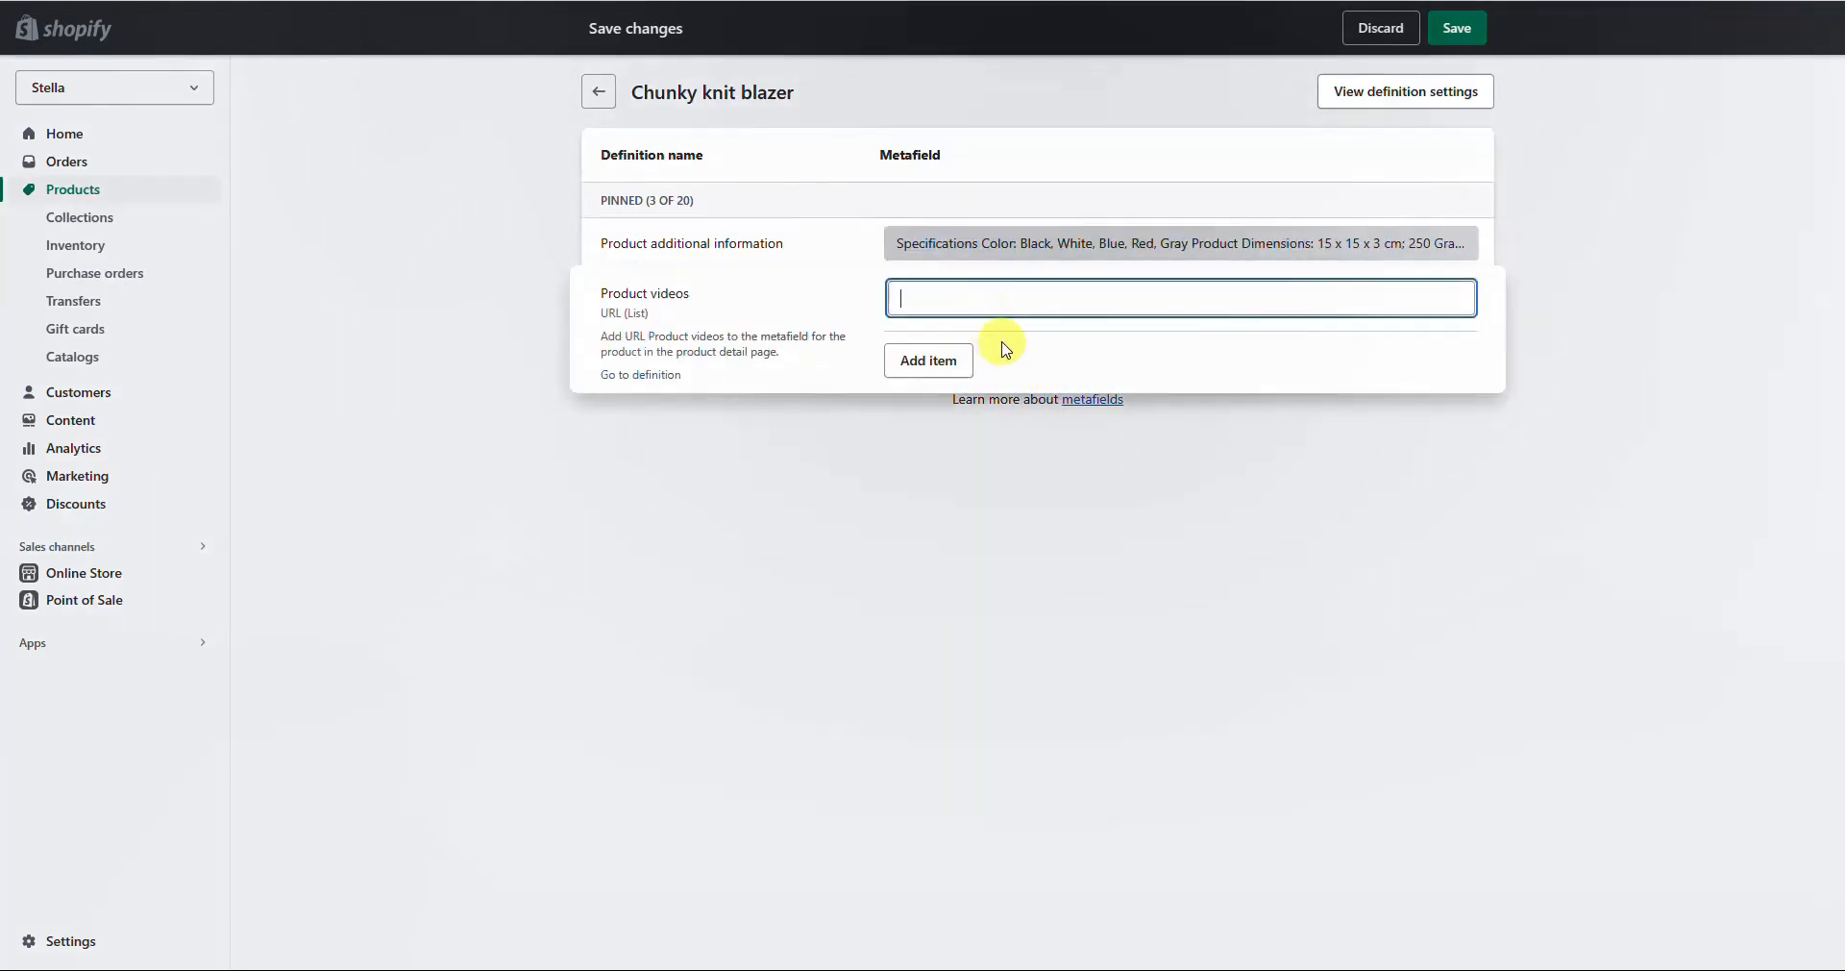
pyautogui.write('https://www.youtube.com/embed/XTiMiGzL44c')
pyautogui.click(925, 370)
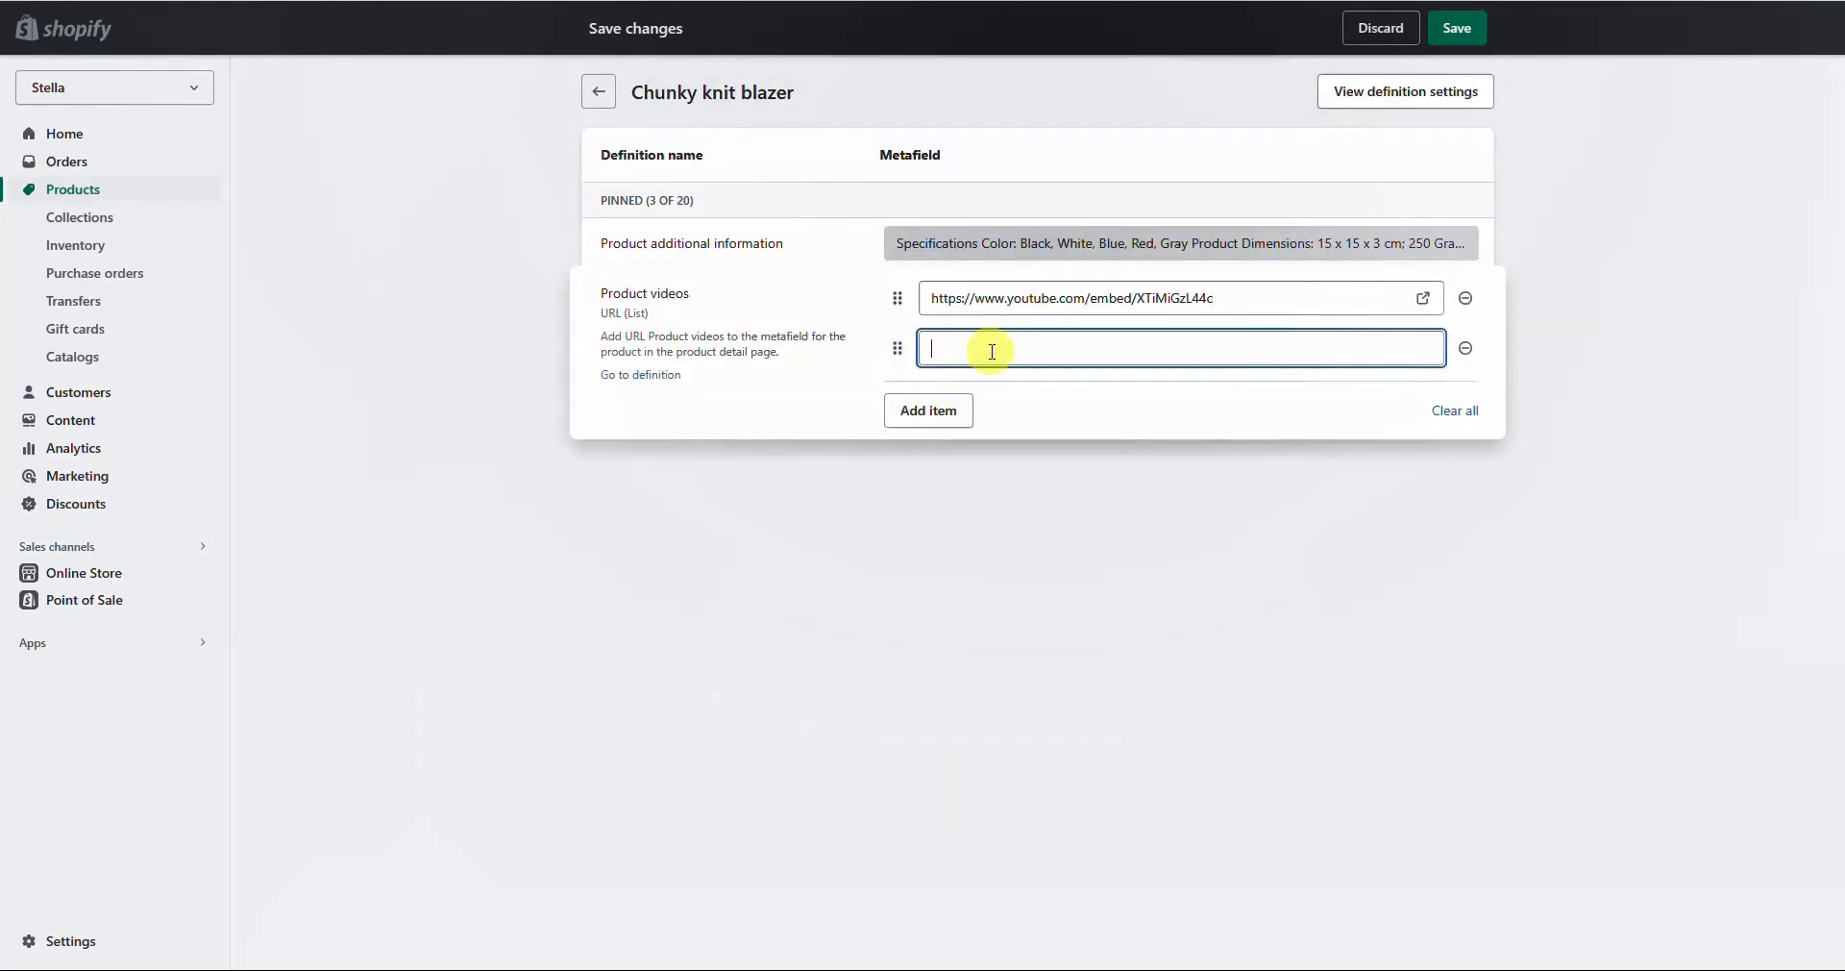
pyautogui.write('https://www.youtube.com/watch?v=_9VUPq3SxOc')
pyautogui.click(965, 405)
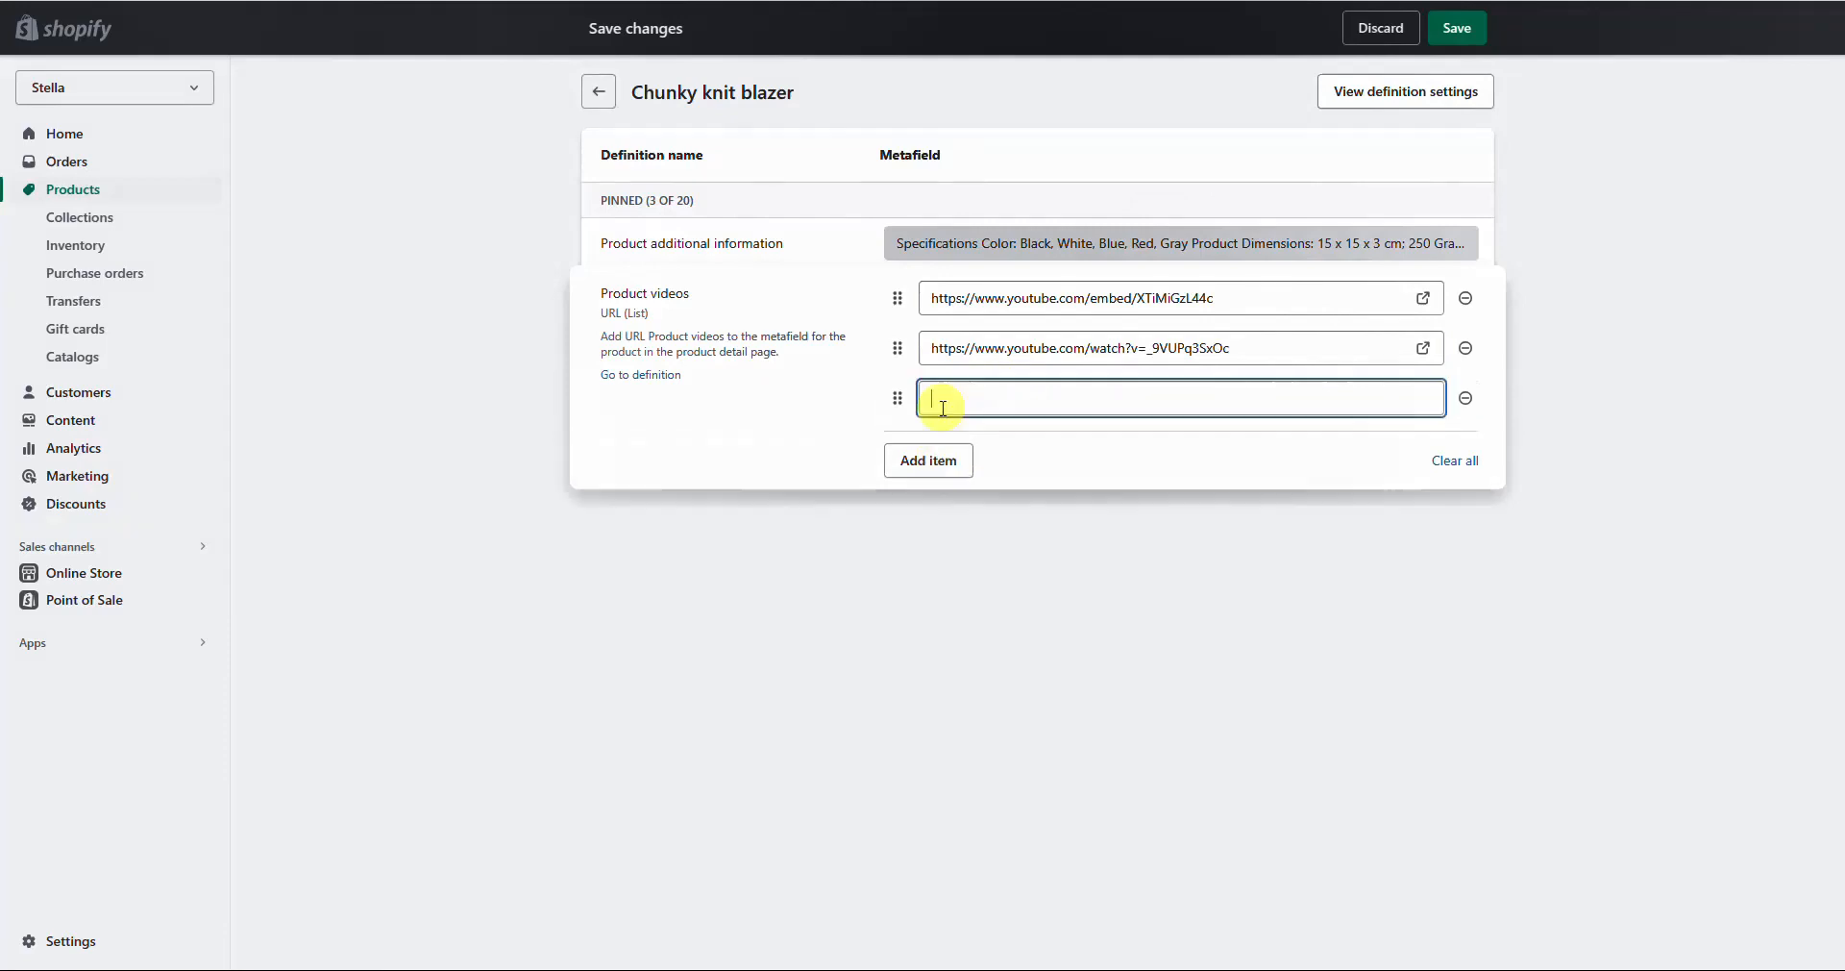
pyautogui.click(1061, 451)
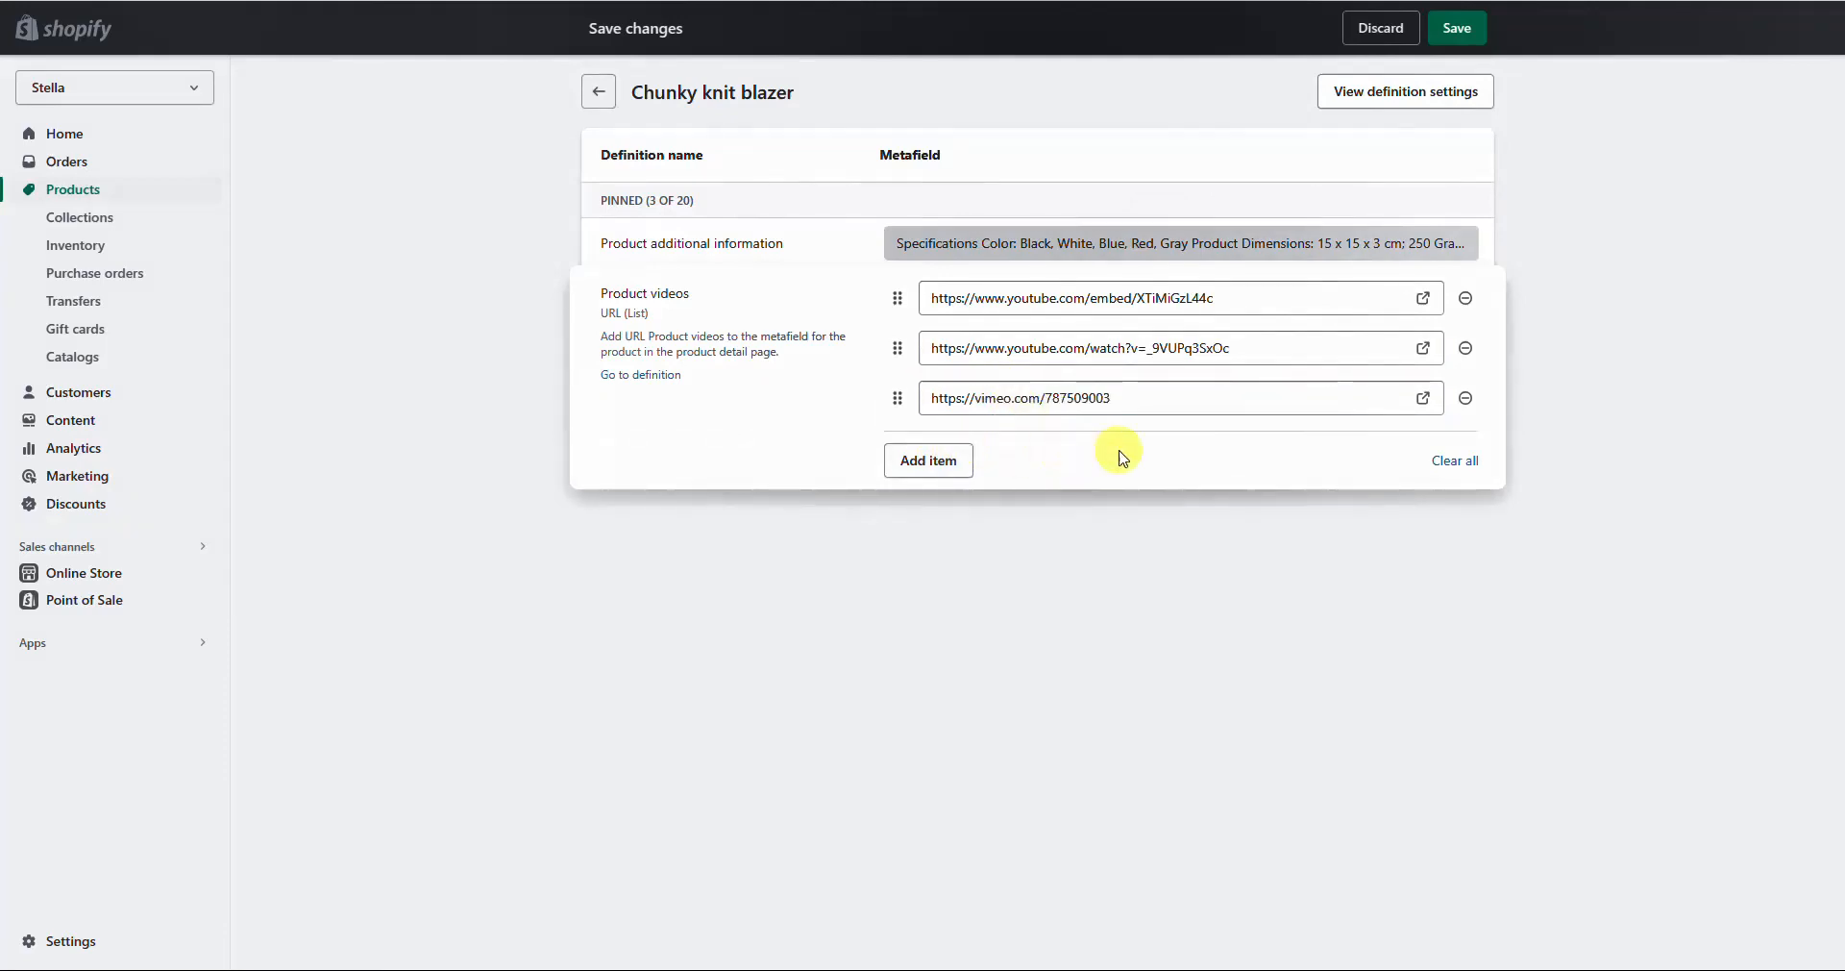
# Fill the blazer's Product custom tab metafield with the copied Lorem Ipsum paragraph.
pyautogui.click(1549, 289)
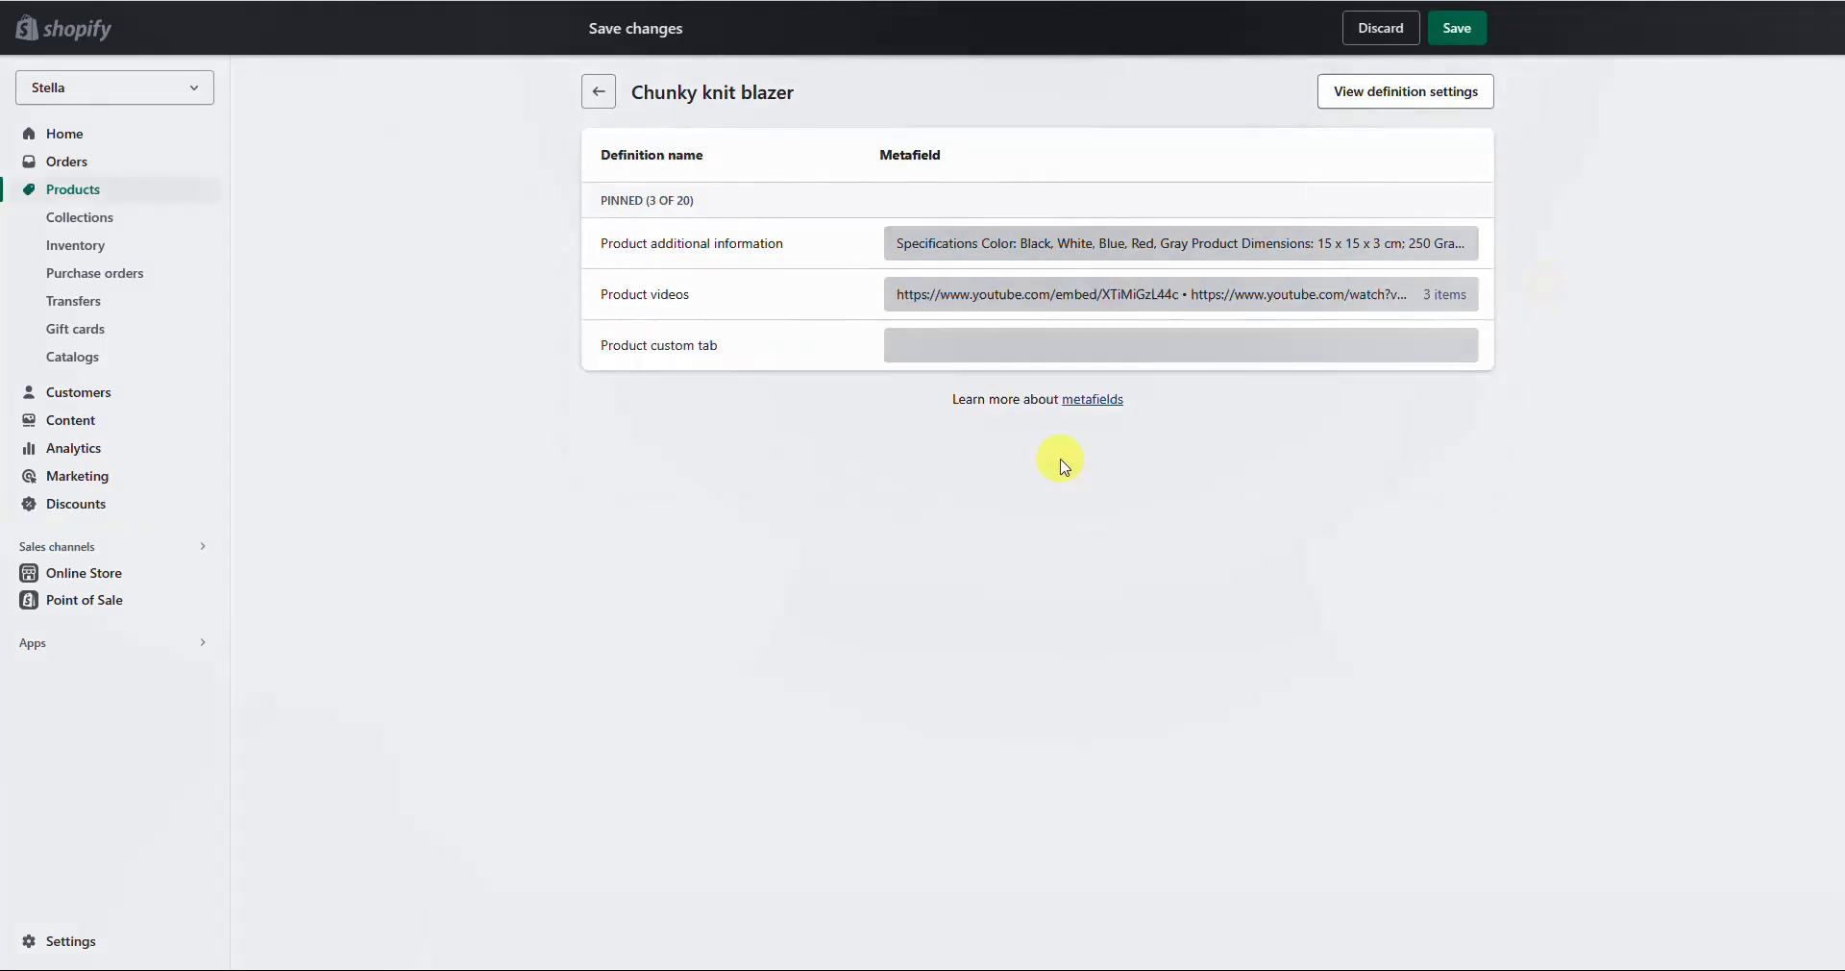
pyautogui.click(951, 356)
pyautogui.hotkey('ctrl', 'v')
# Make the opening words "Lorem Ipsum" bold in the Product custom tab text and save the metafields.
pyautogui.click(911, 352)
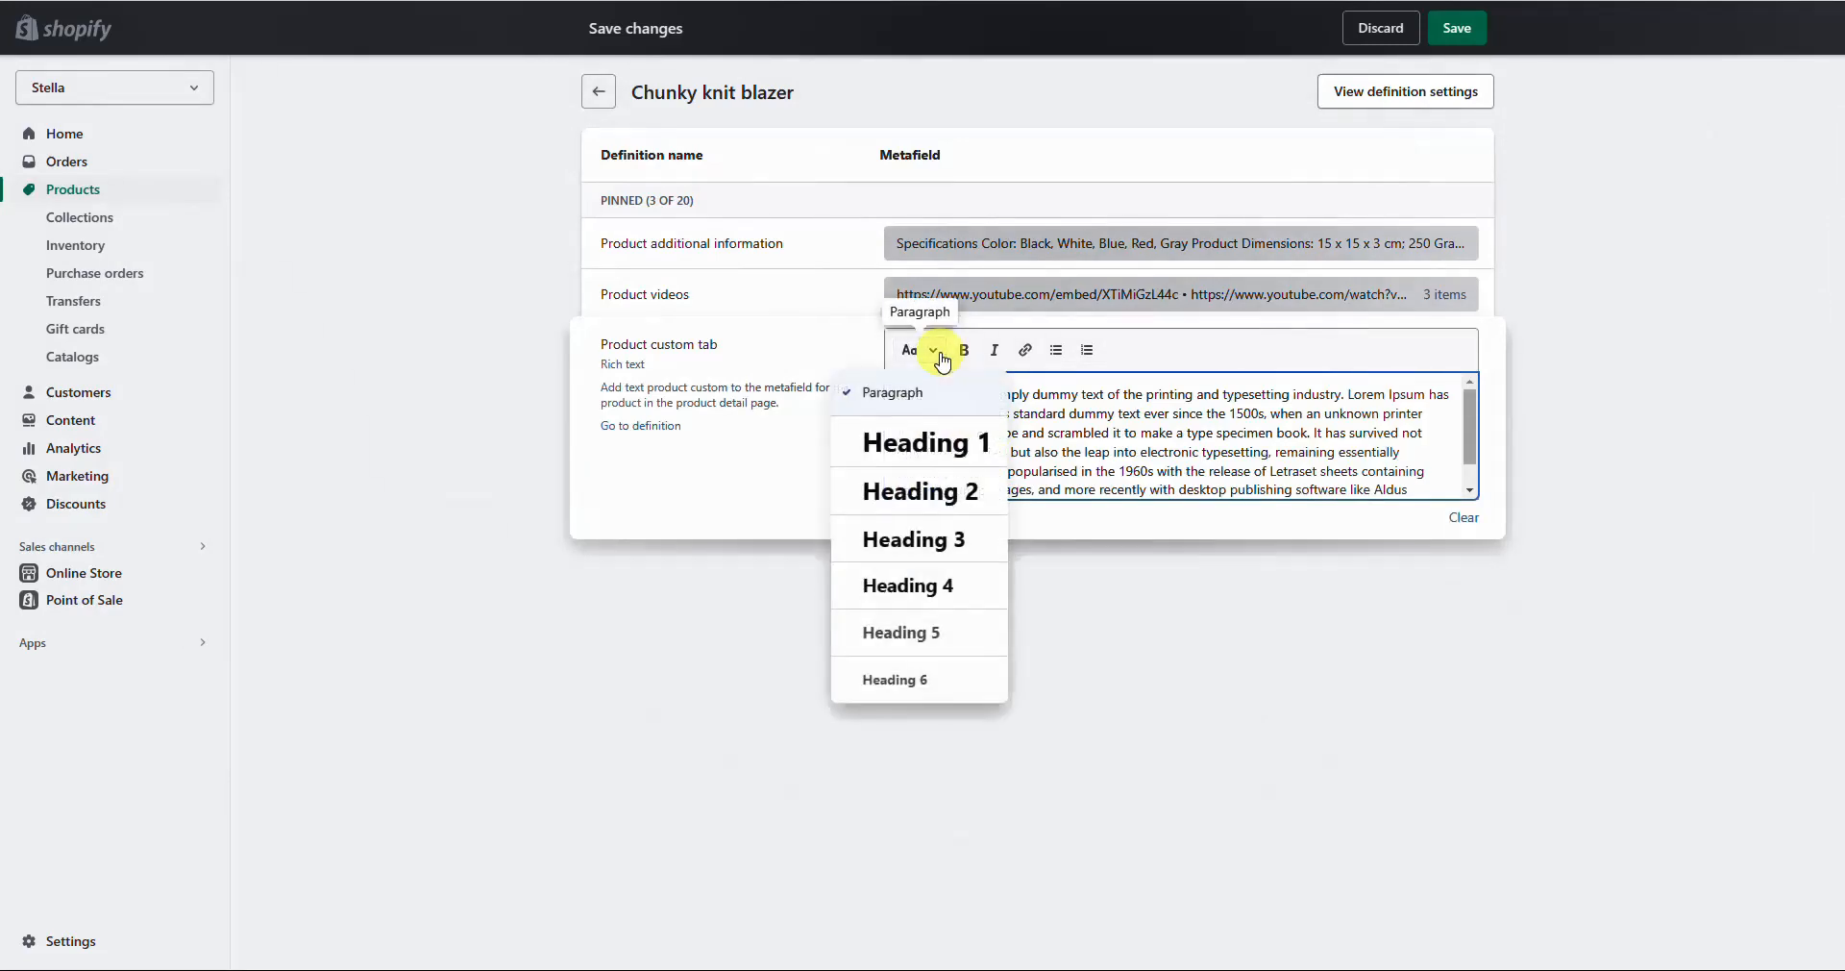
pyautogui.click(911, 355)
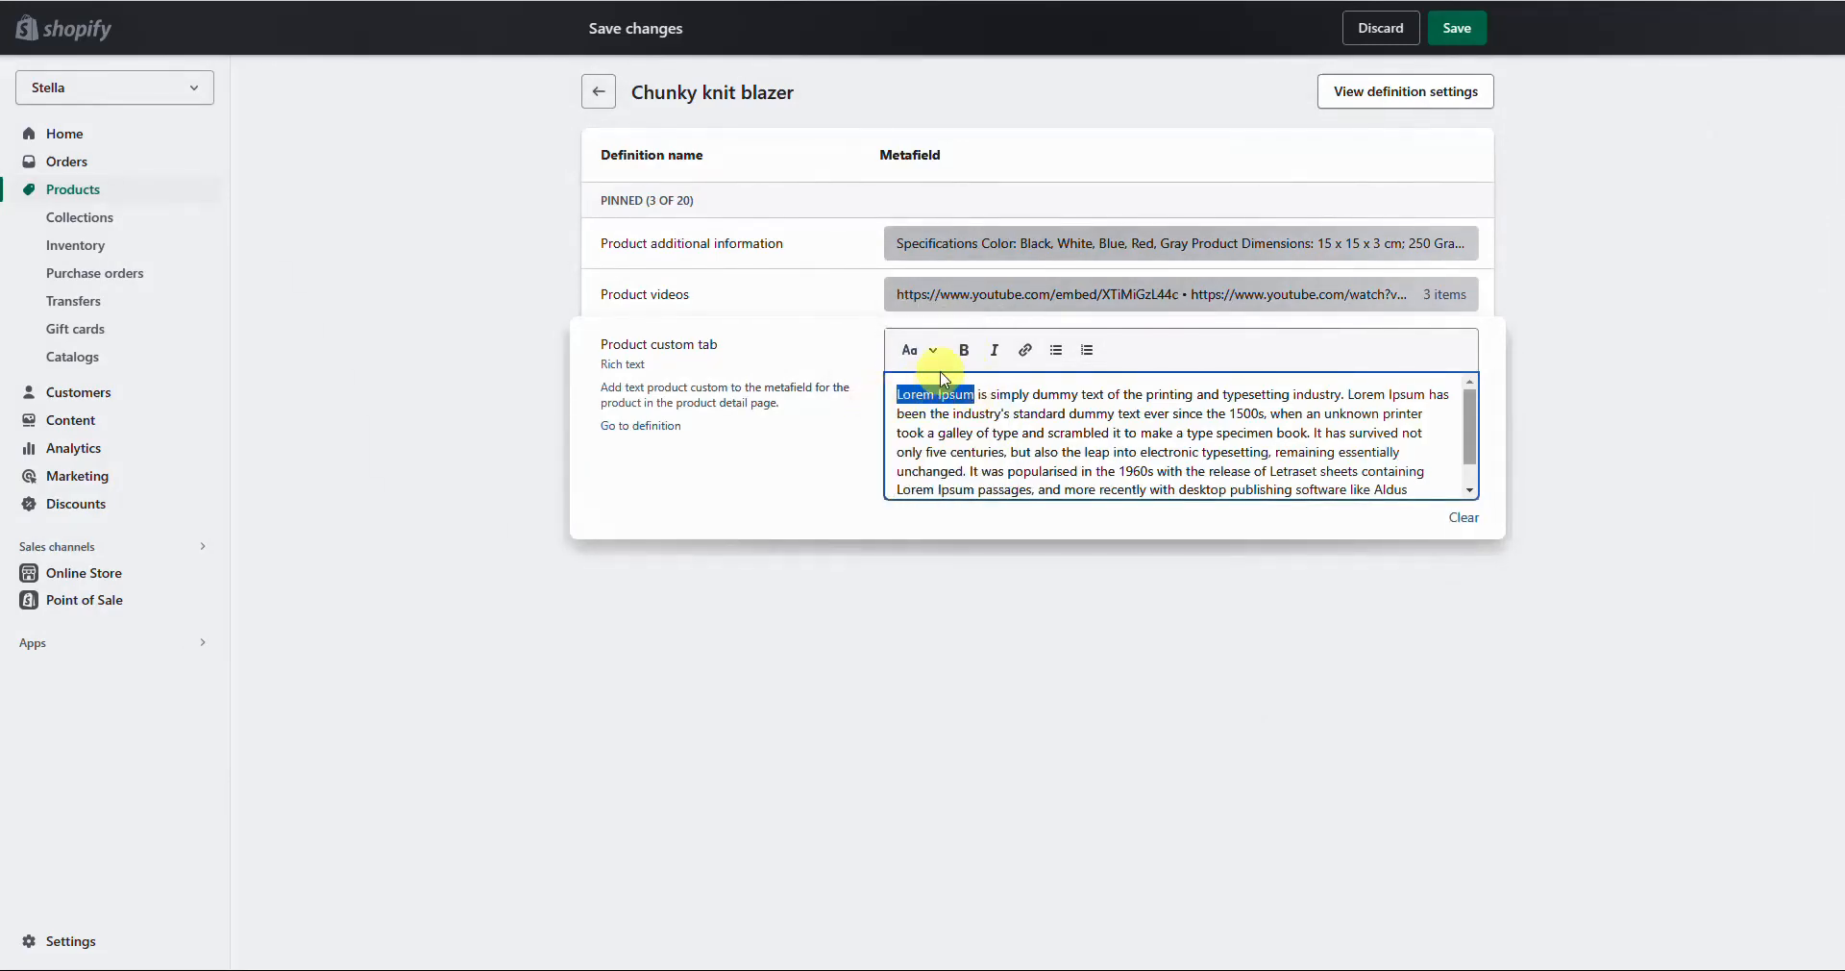
pyautogui.click(964, 352)
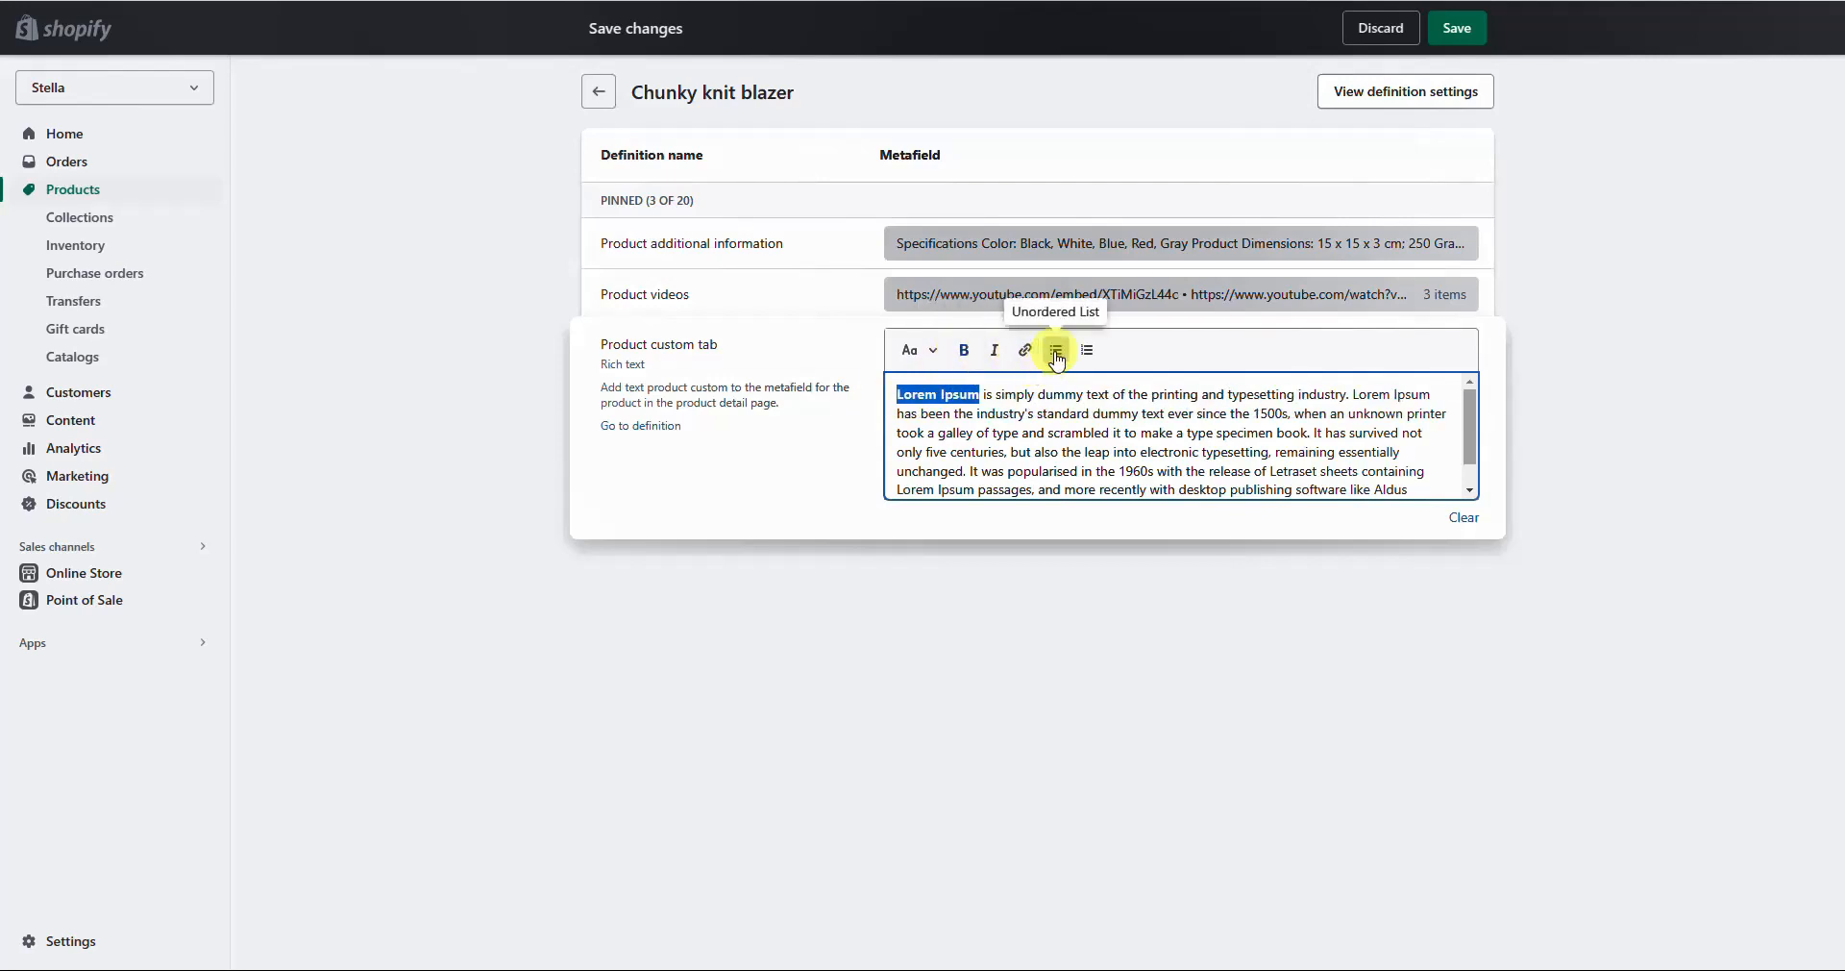
pyautogui.click(1468, 30)
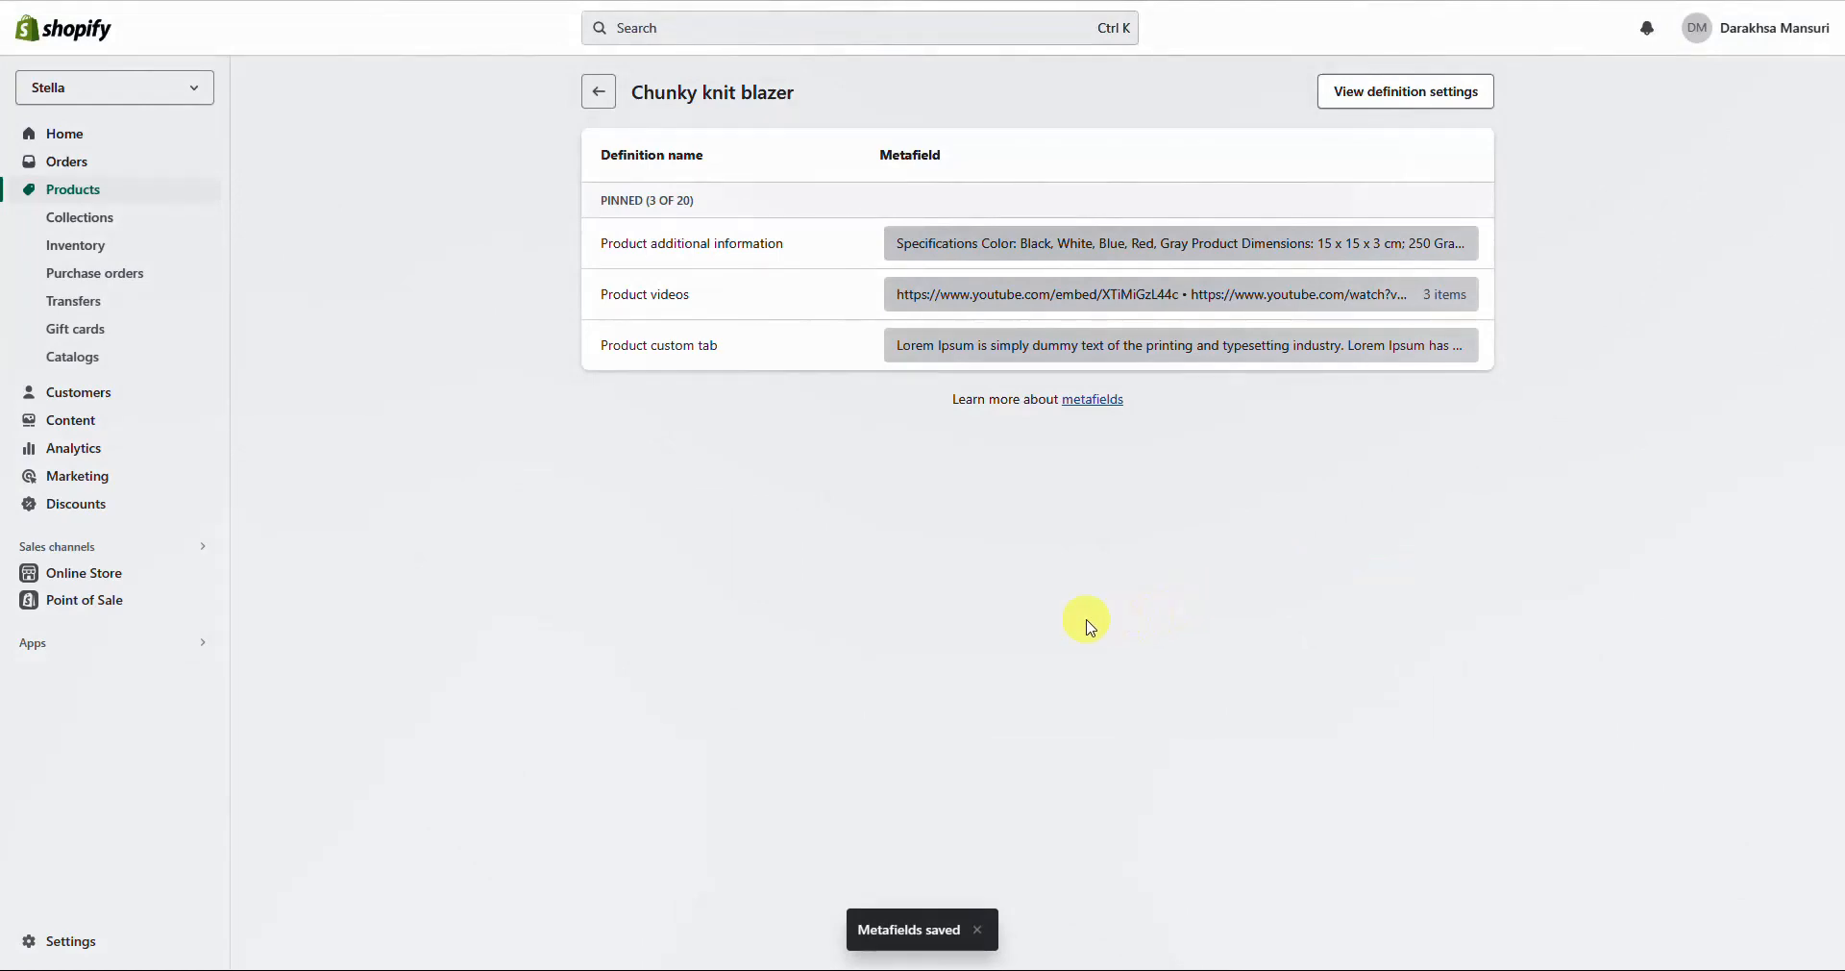
# Preview the Chunky knit blazer in the store and check the Description and Additional information content under Tab descriptions.
pyautogui.click(603, 94)
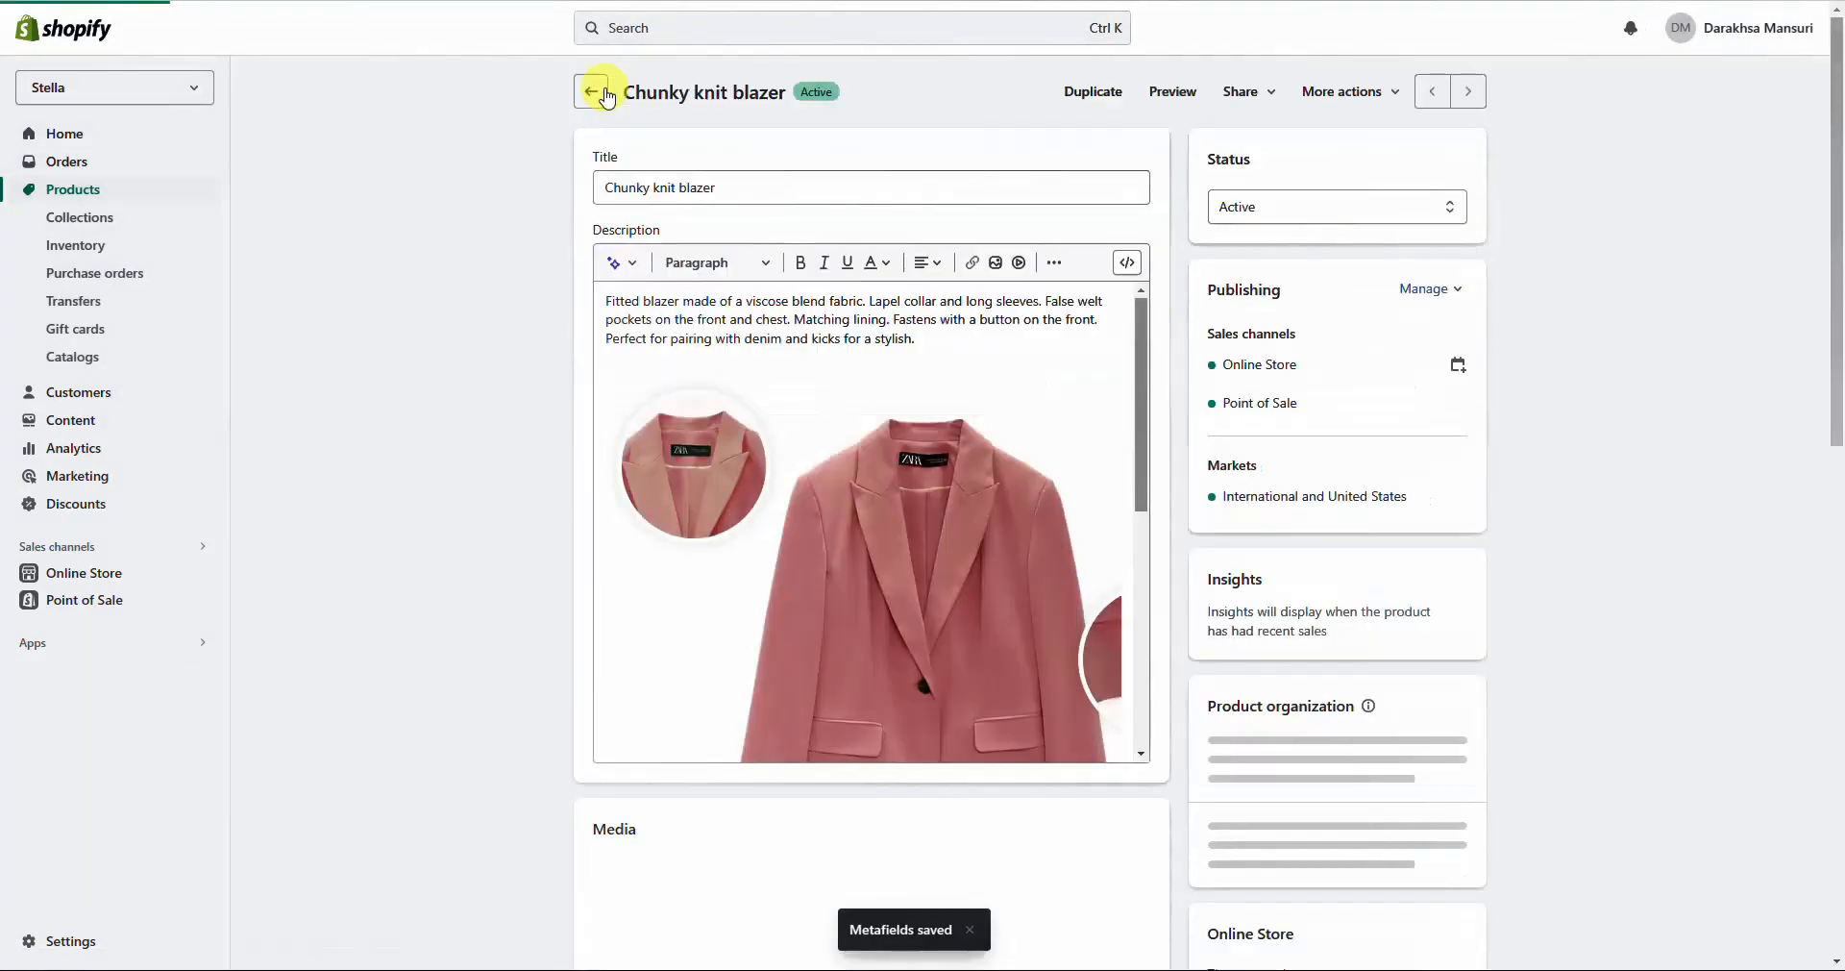
pyautogui.click(1173, 91)
pyautogui.moveTo(1836, 48); pyautogui.dragTo(1836, 344)
pyautogui.scroll(-1, 1835, 380)
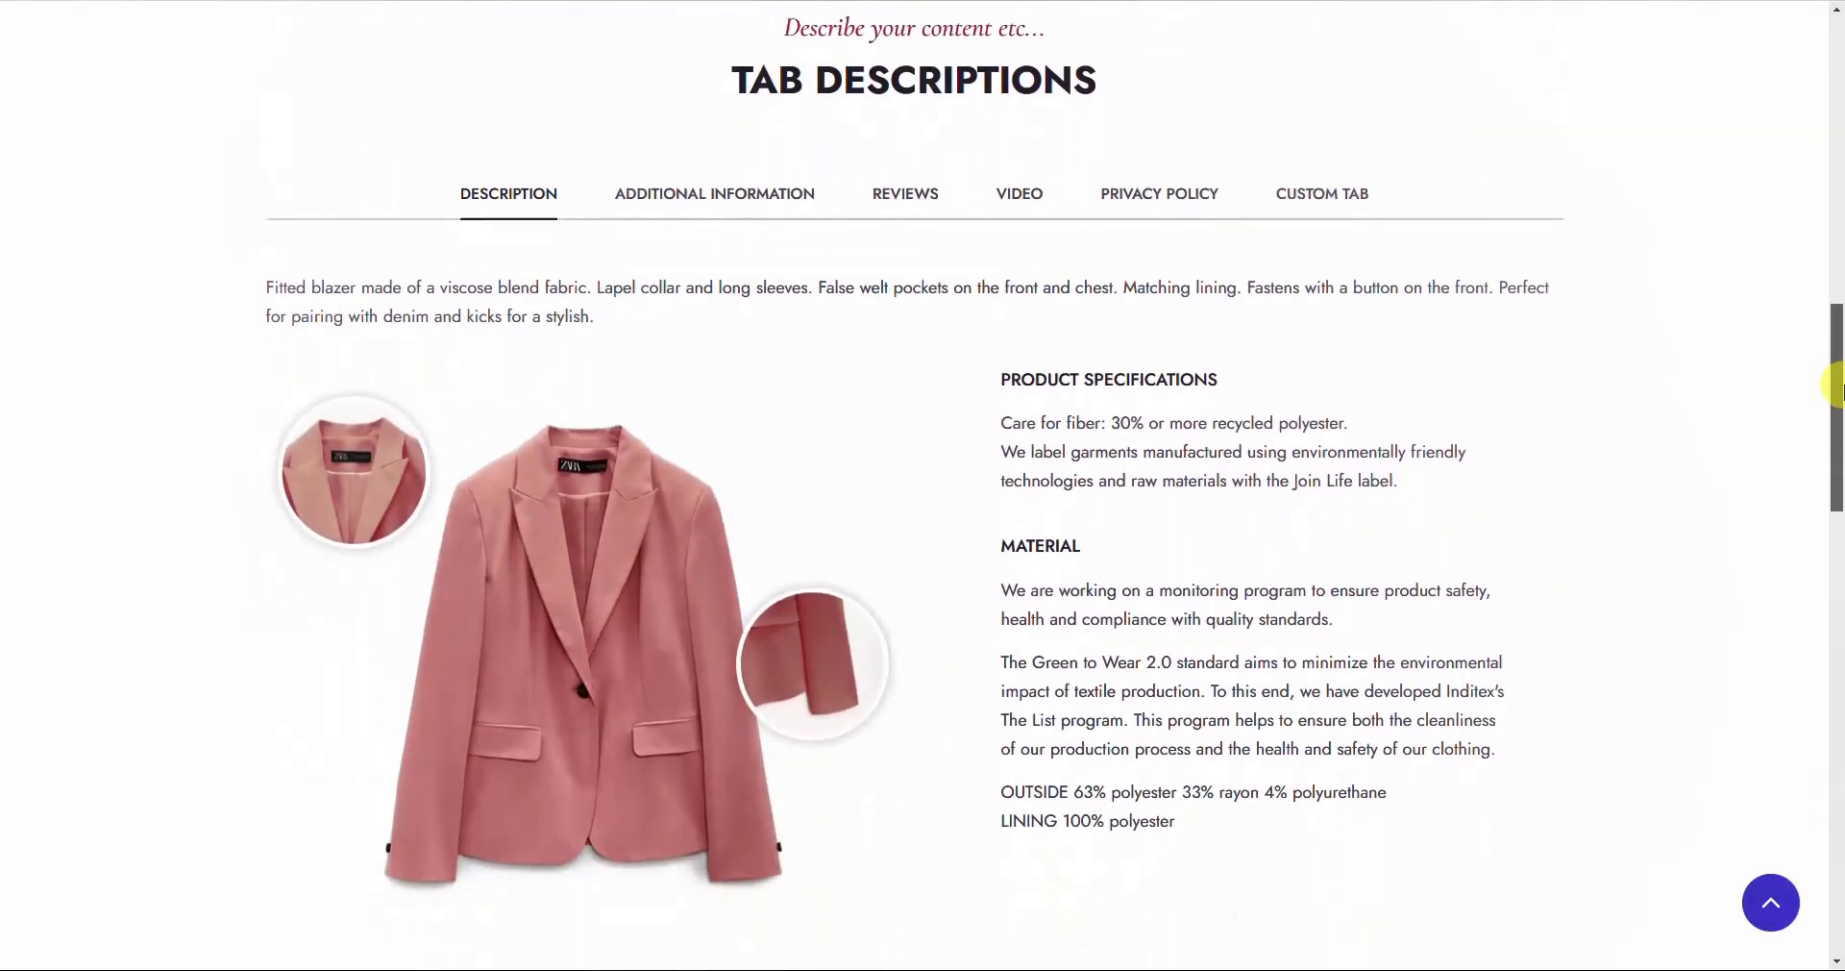
pyautogui.click(668, 195)
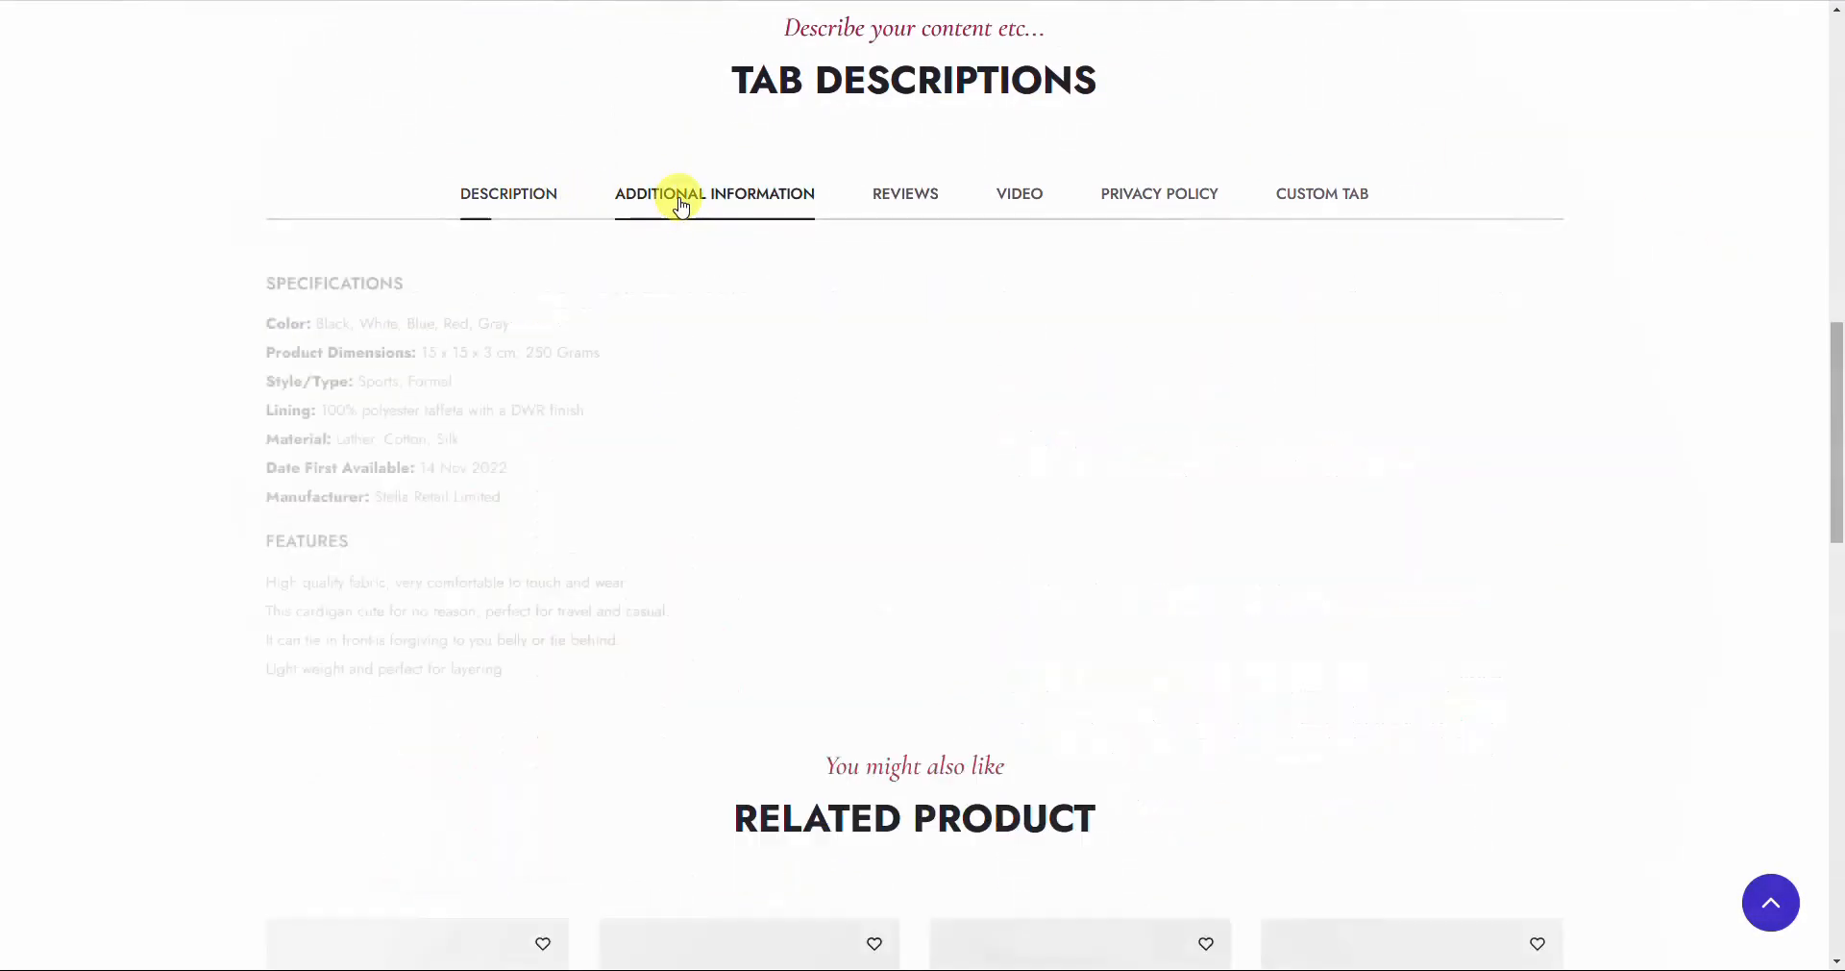
# Open the Reviews content and examine the name, email, rating and comment fields of the review form.
pyautogui.click(898, 197)
pyautogui.click(1451, 336)
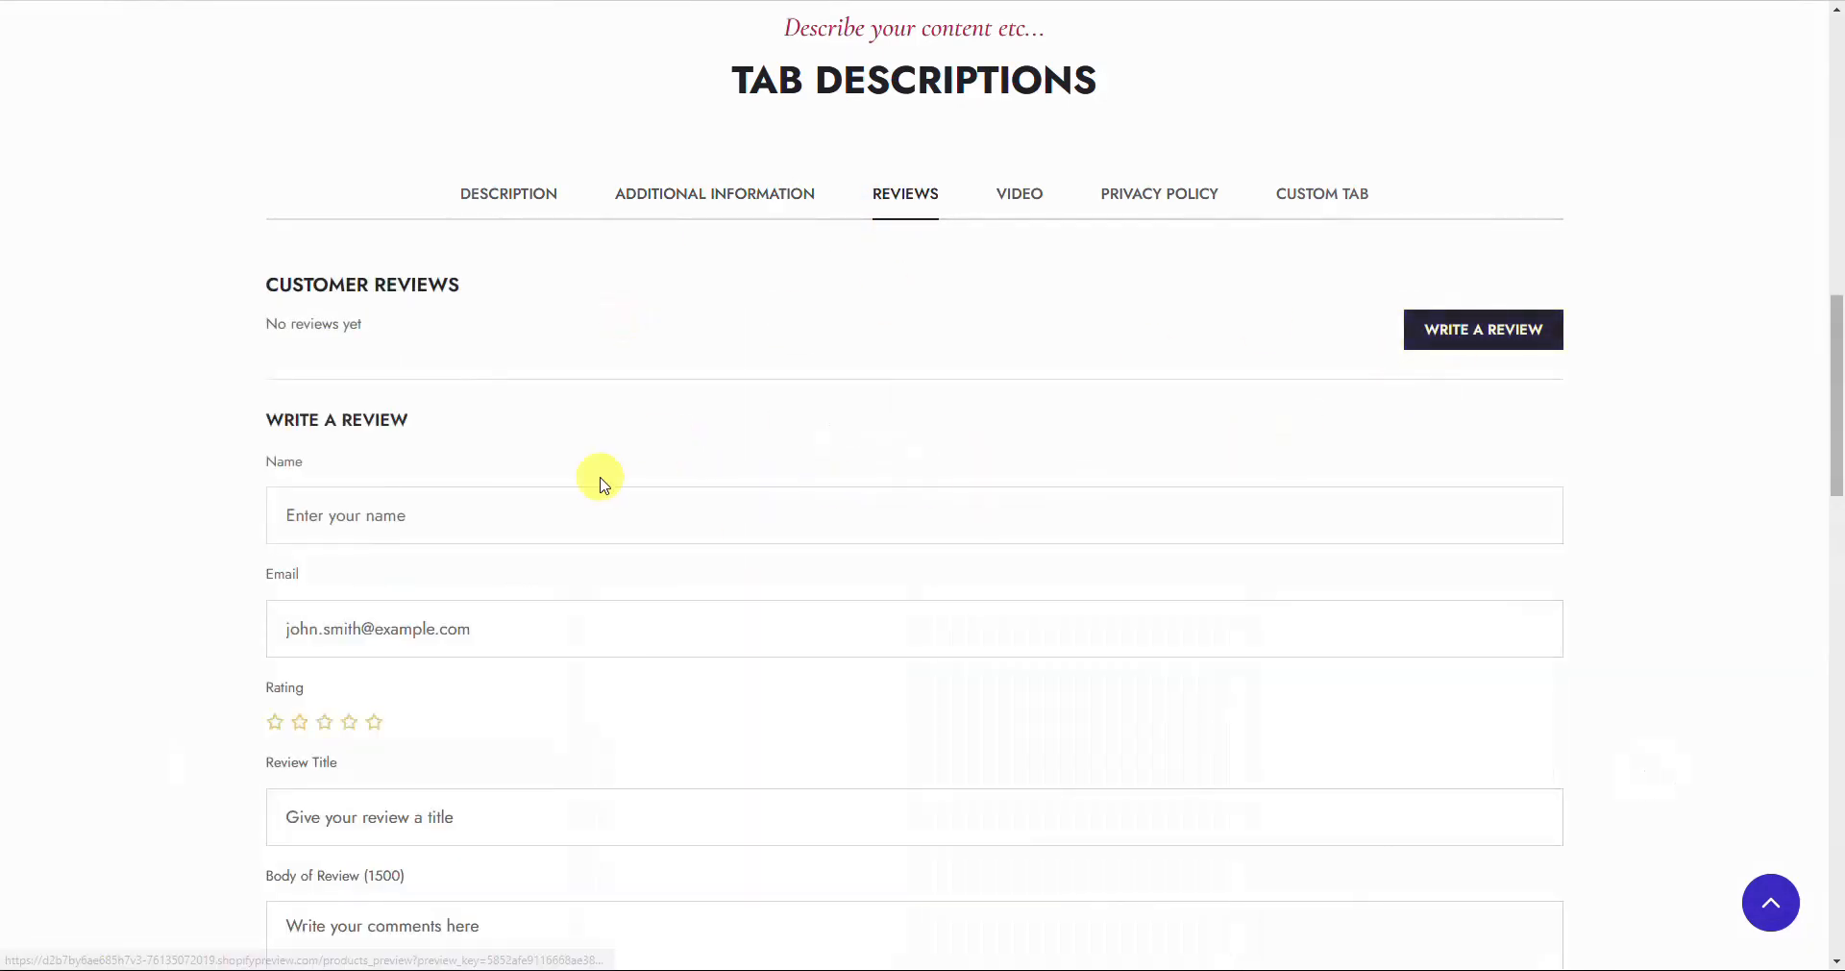
pyautogui.click(470, 522)
pyautogui.click(377, 725)
pyautogui.moveTo(1837, 431); pyautogui.dragTo(1837, 494)
pyautogui.click(447, 522)
pyautogui.click(423, 629)
pyautogui.moveTo(1833, 629); pyautogui.dragTo(1825, 474)
# Show the product's Video content and play the two YouTube videos and the Vimeo video.
pyautogui.click(1017, 160)
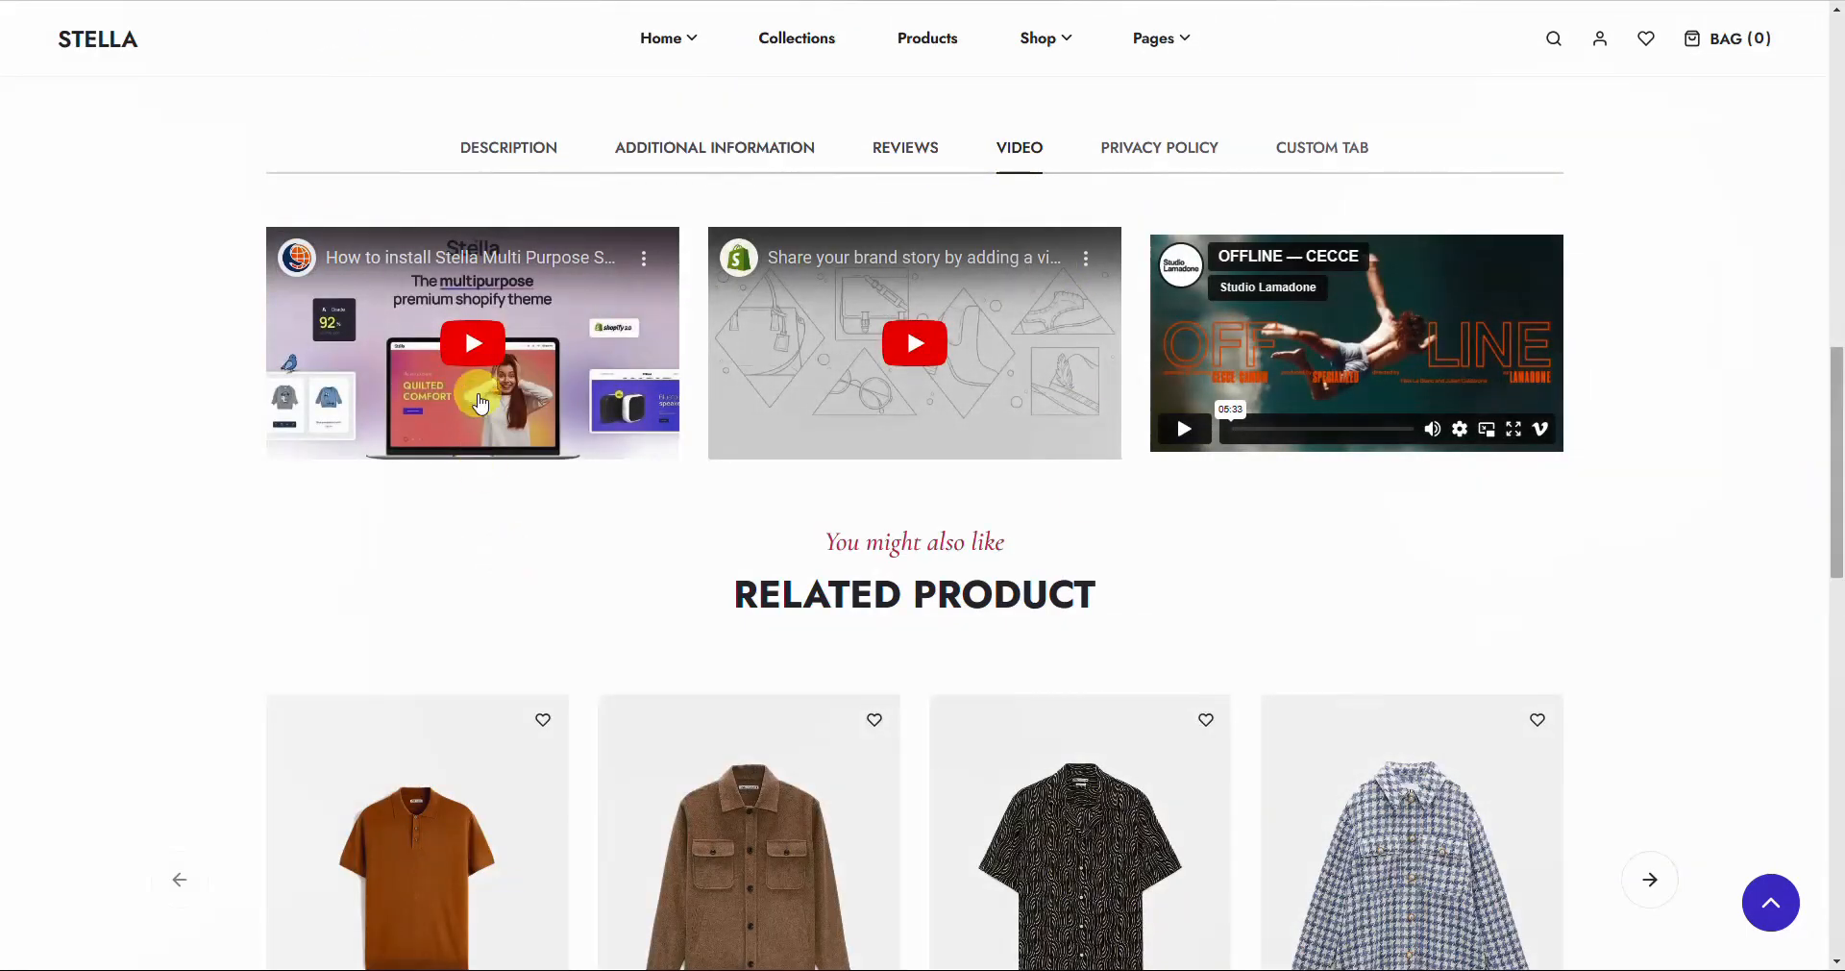
pyautogui.click(961, 365)
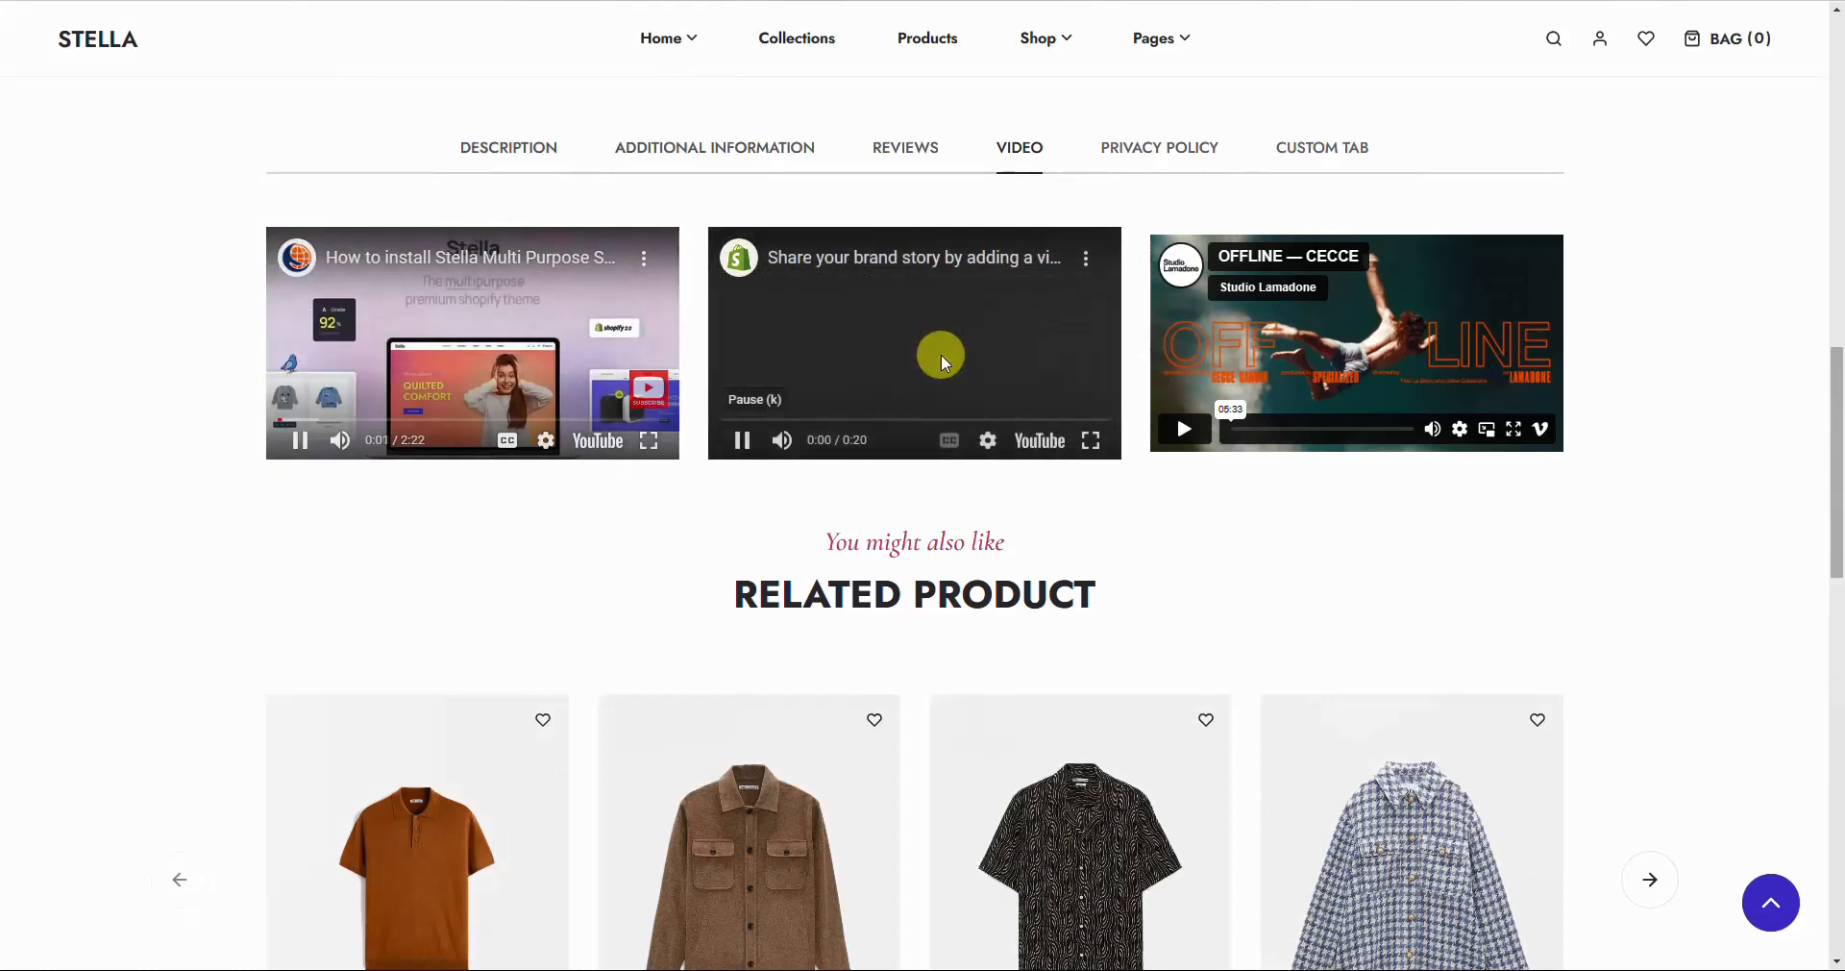
pyautogui.click(1195, 429)
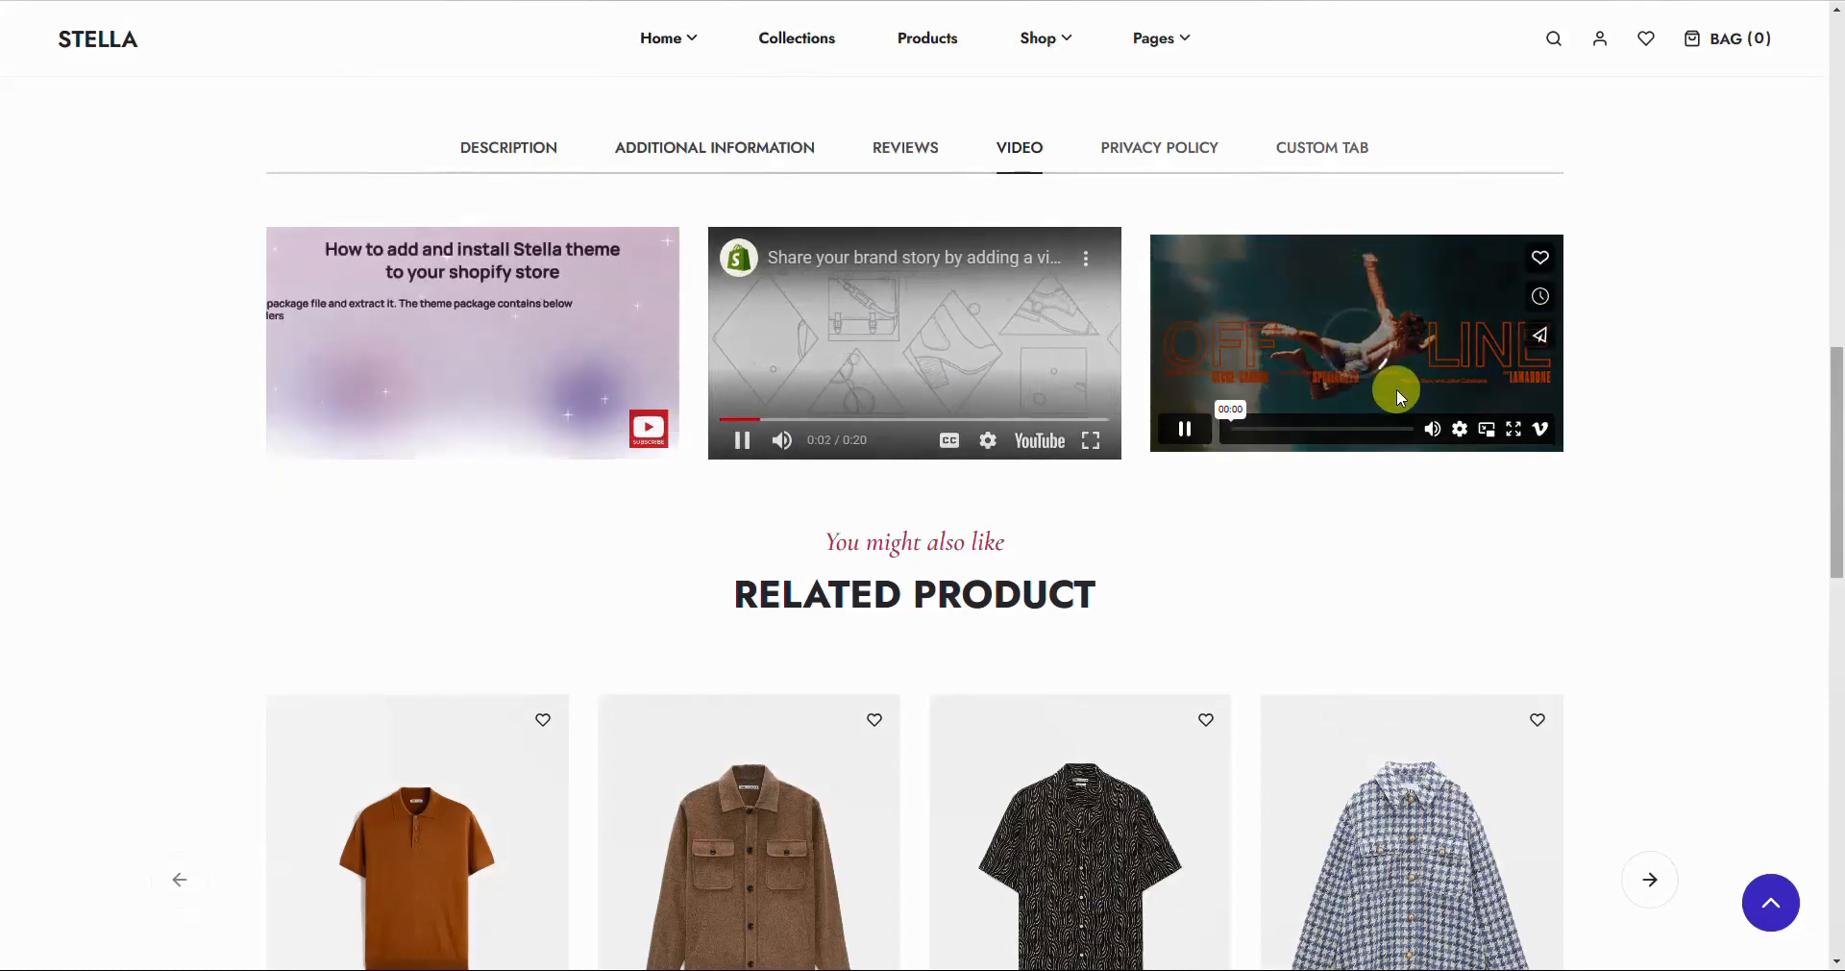
# Check the Privacy policy content and the Custom tab text on the product page.
pyautogui.click(1165, 149)
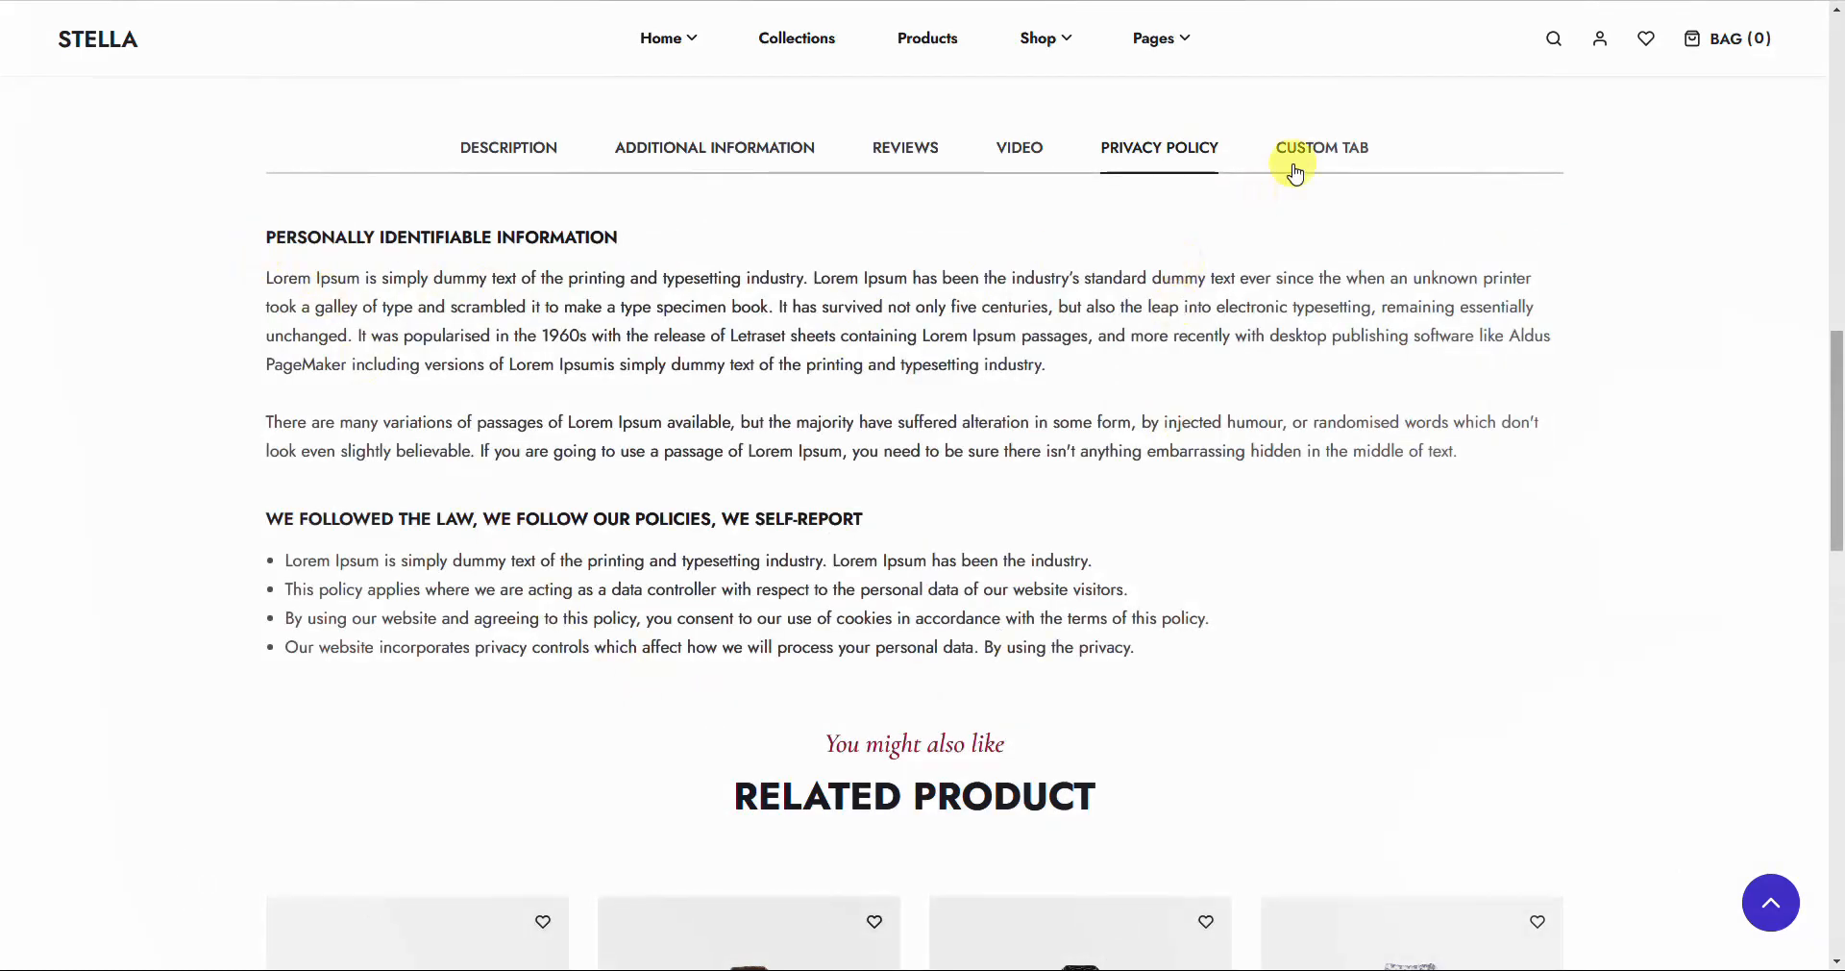
pyautogui.click(1294, 169)
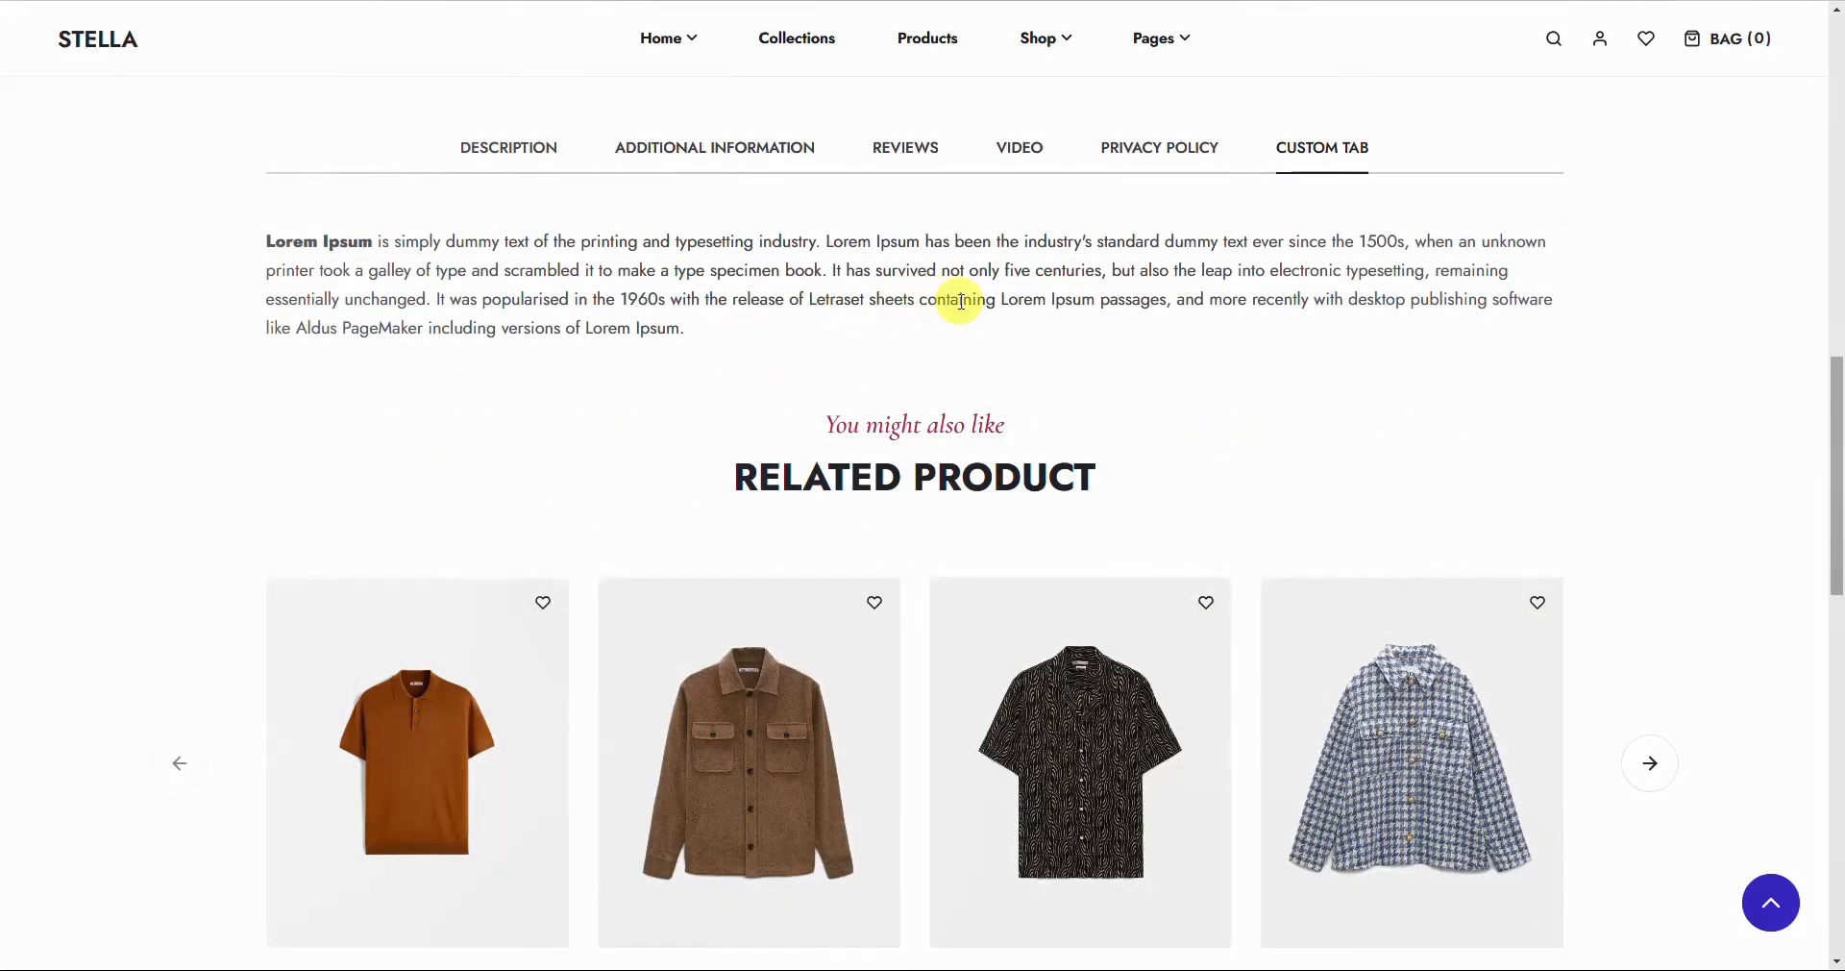
pyautogui.moveTo(1835, 505); pyautogui.dragTo(1837, 469)
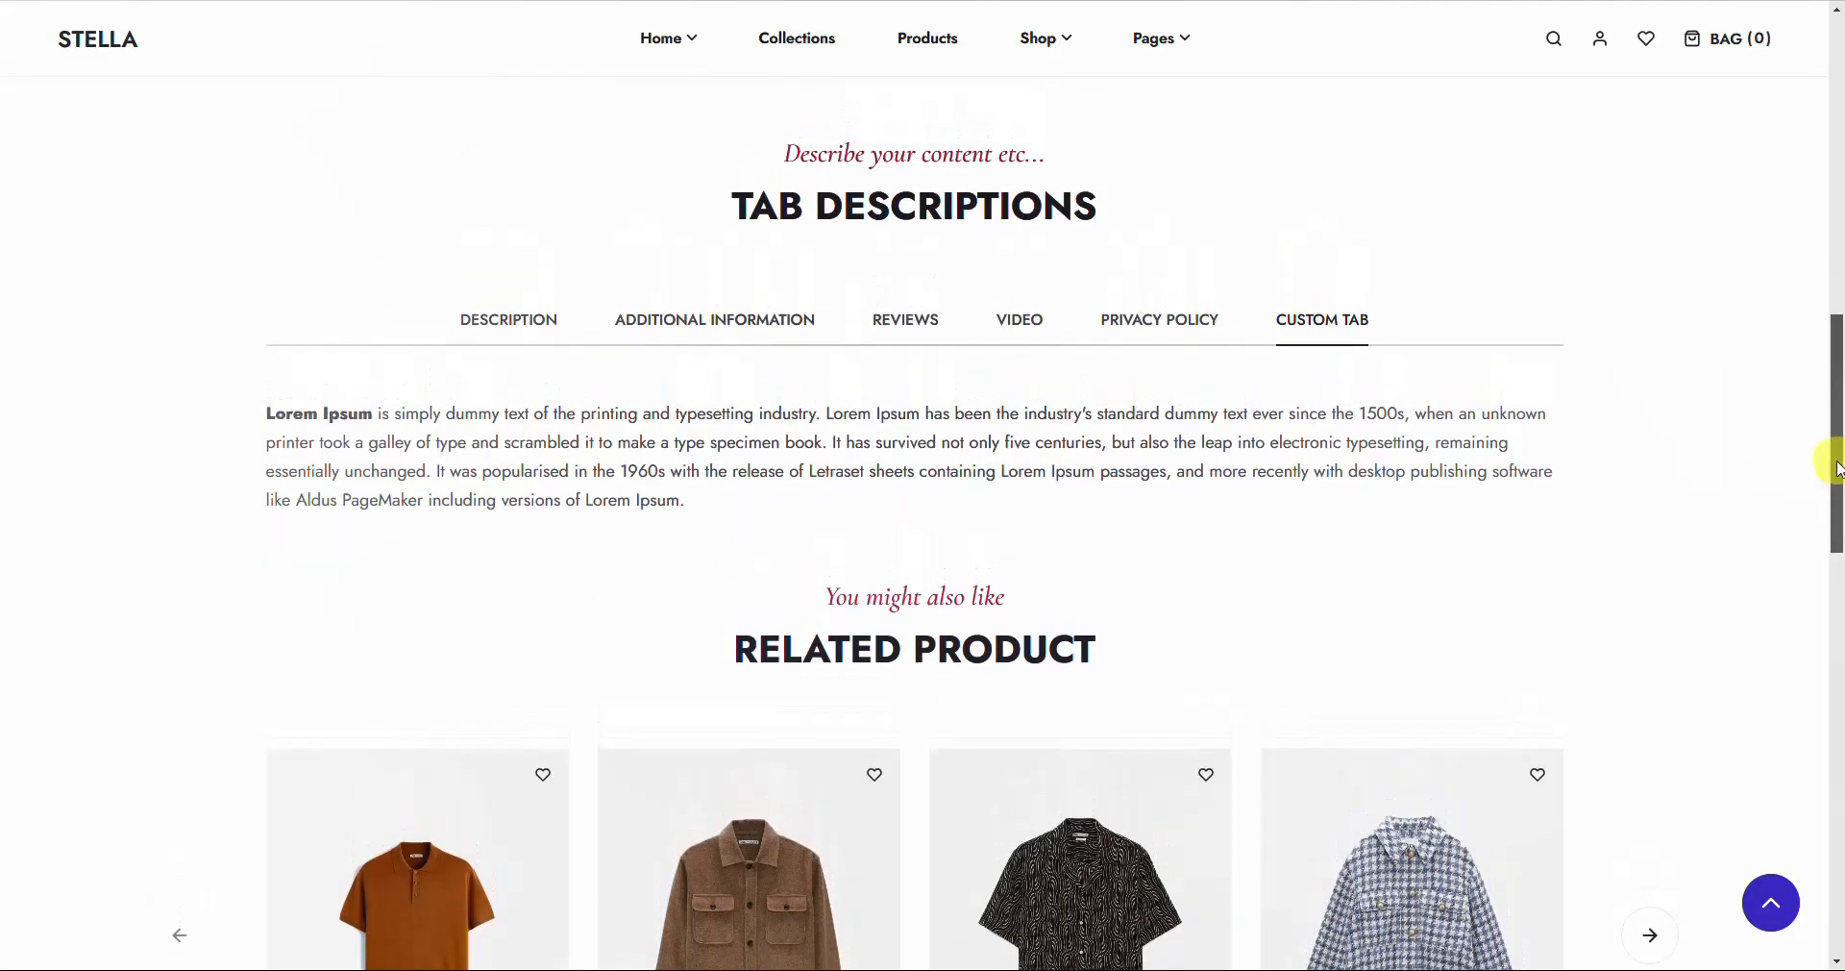